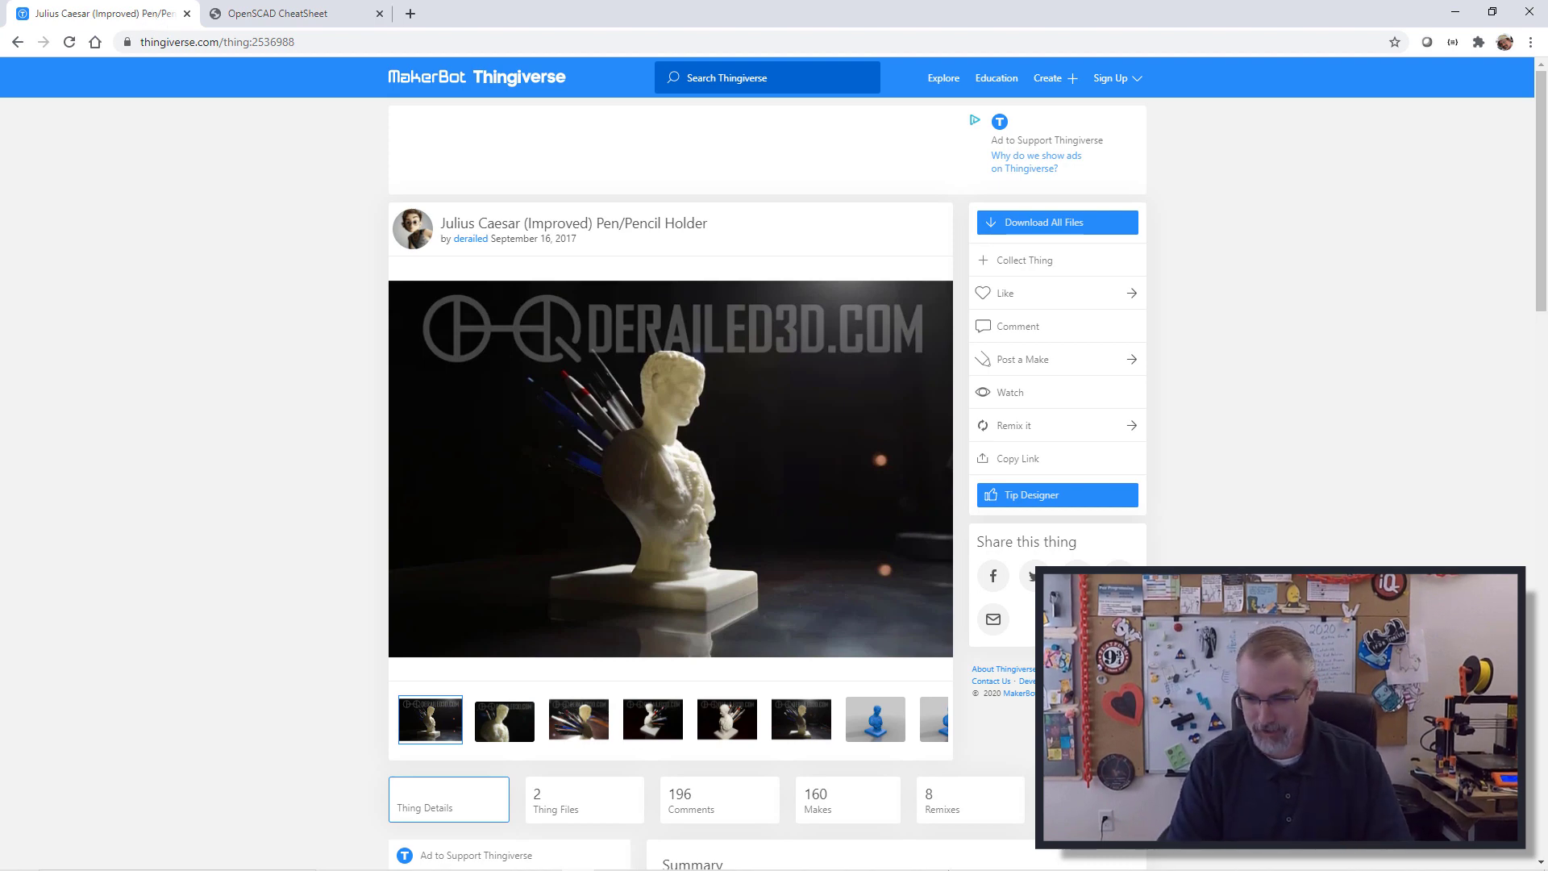
Step: Bring PrusaSlicer forward, orbit around the Caesar bust, and switch to the sliced layer preview
mouse_move(1143, 862)
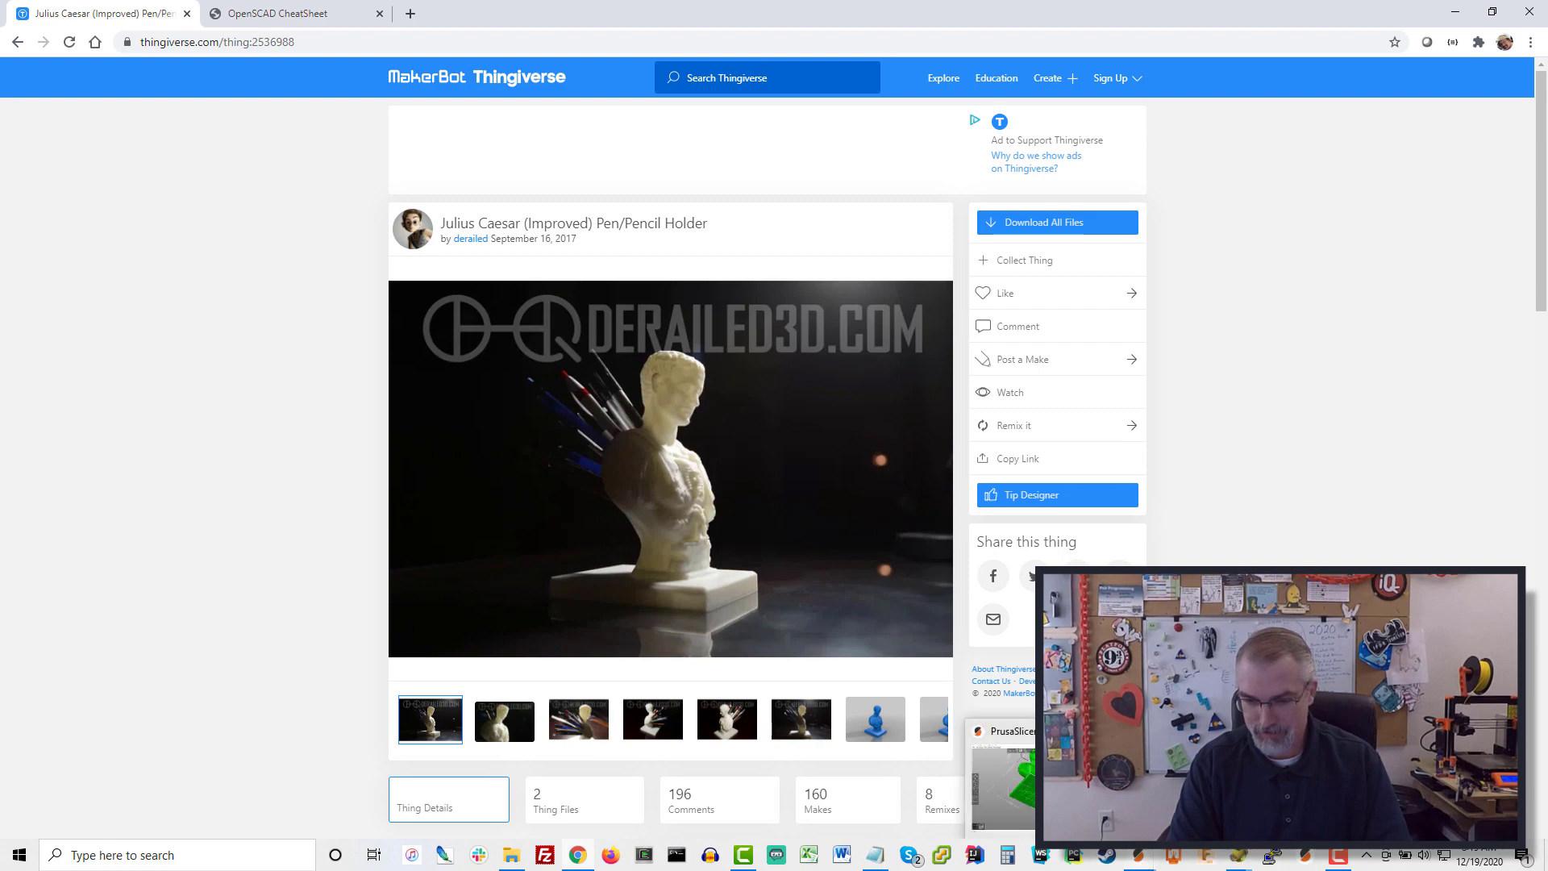
left_click(1143, 862)
left_click_drag(893, 298, 926, 347)
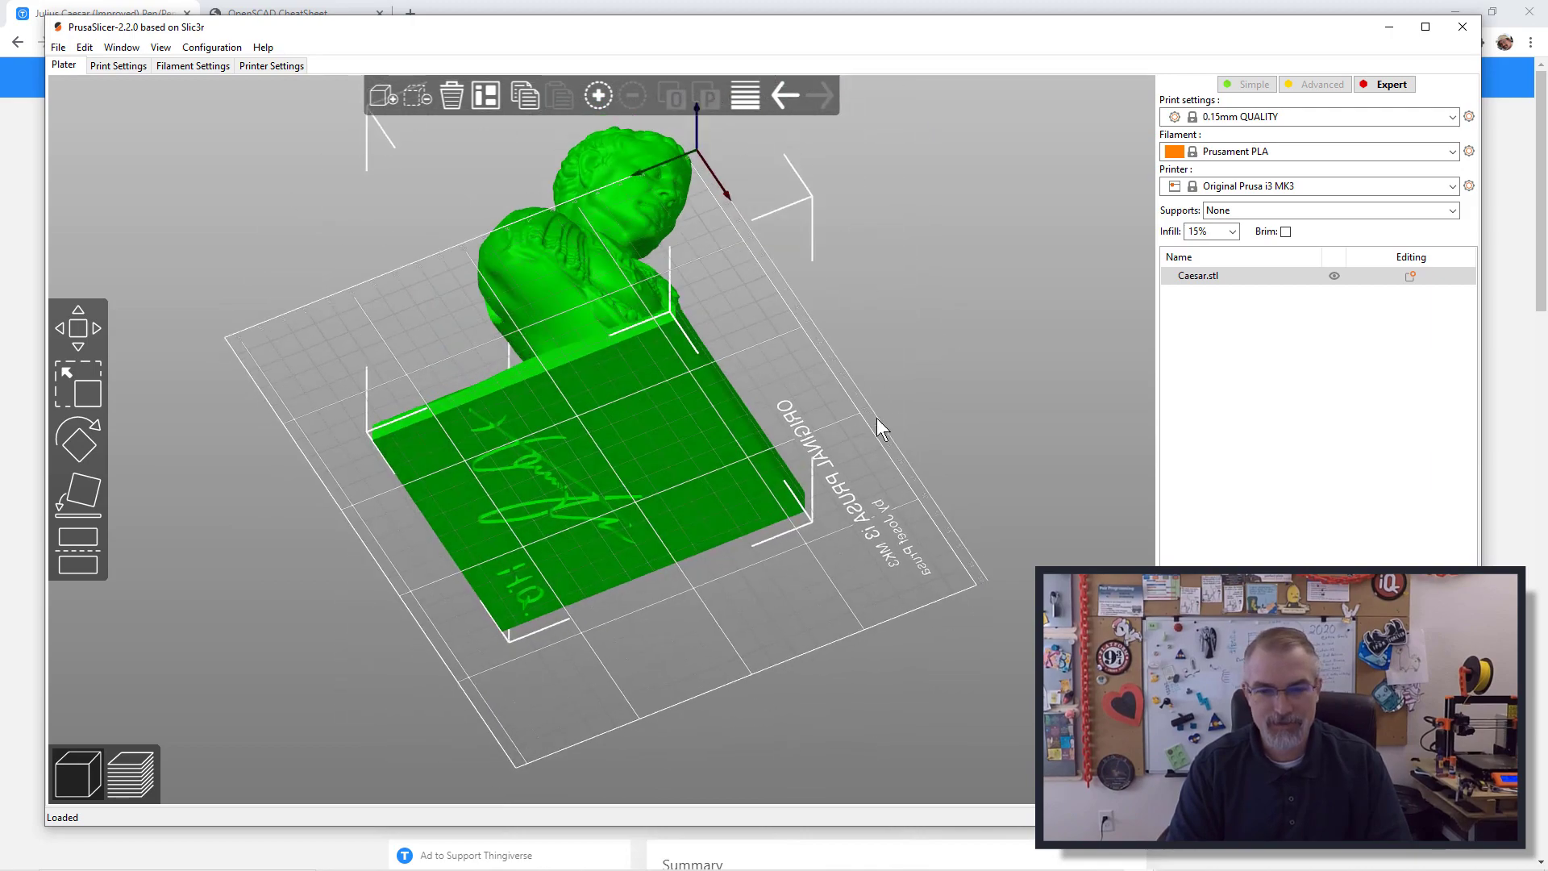
scroll(611, 550, "up", 5)
scroll(1104, 210, "down", 10)
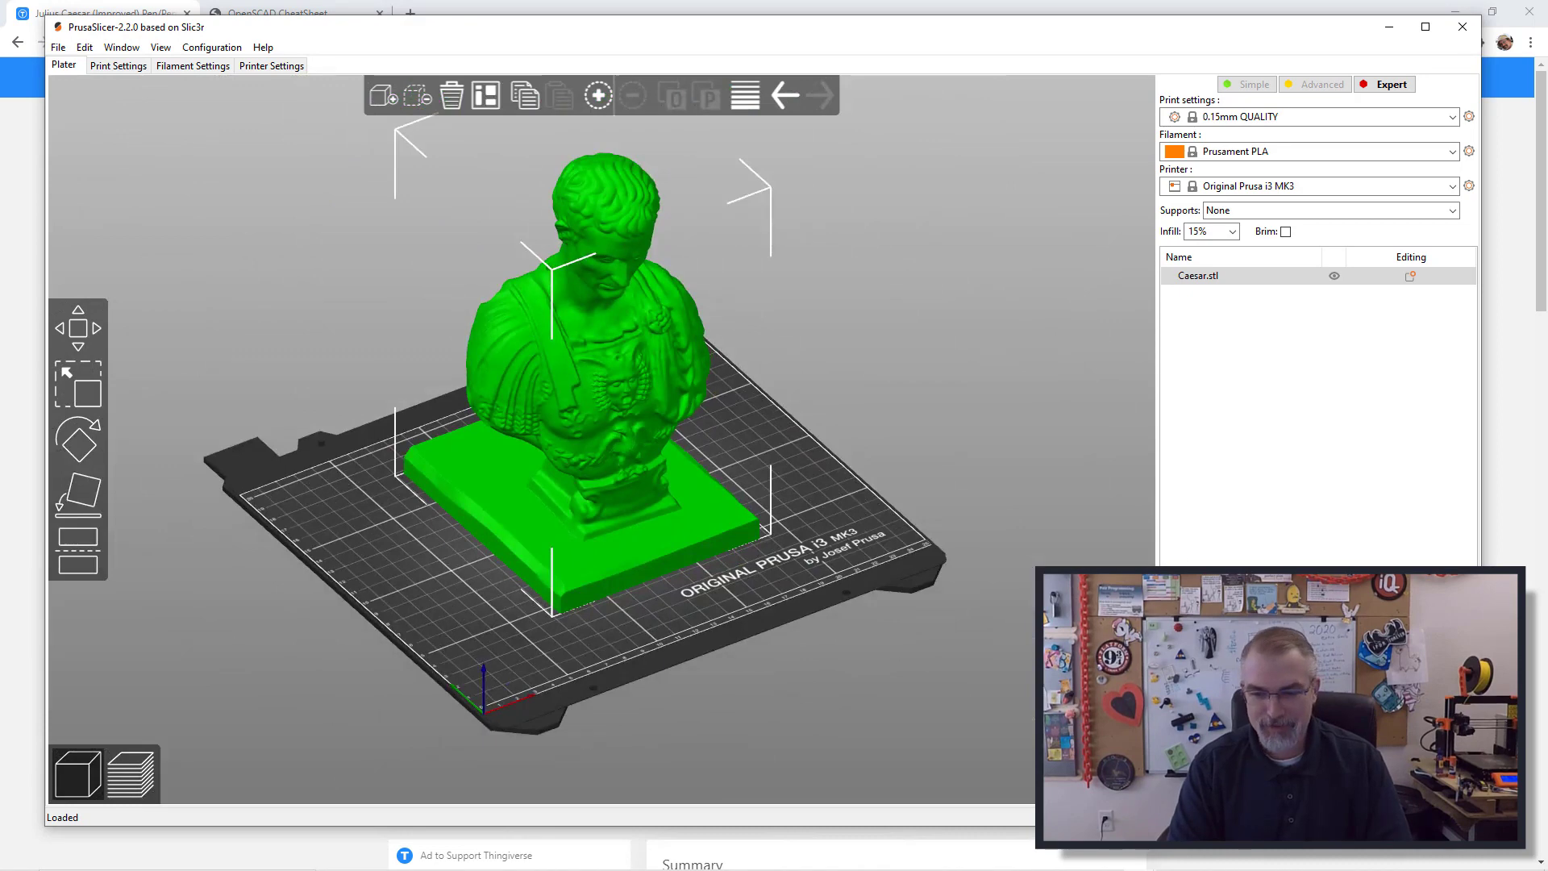
key("F5")
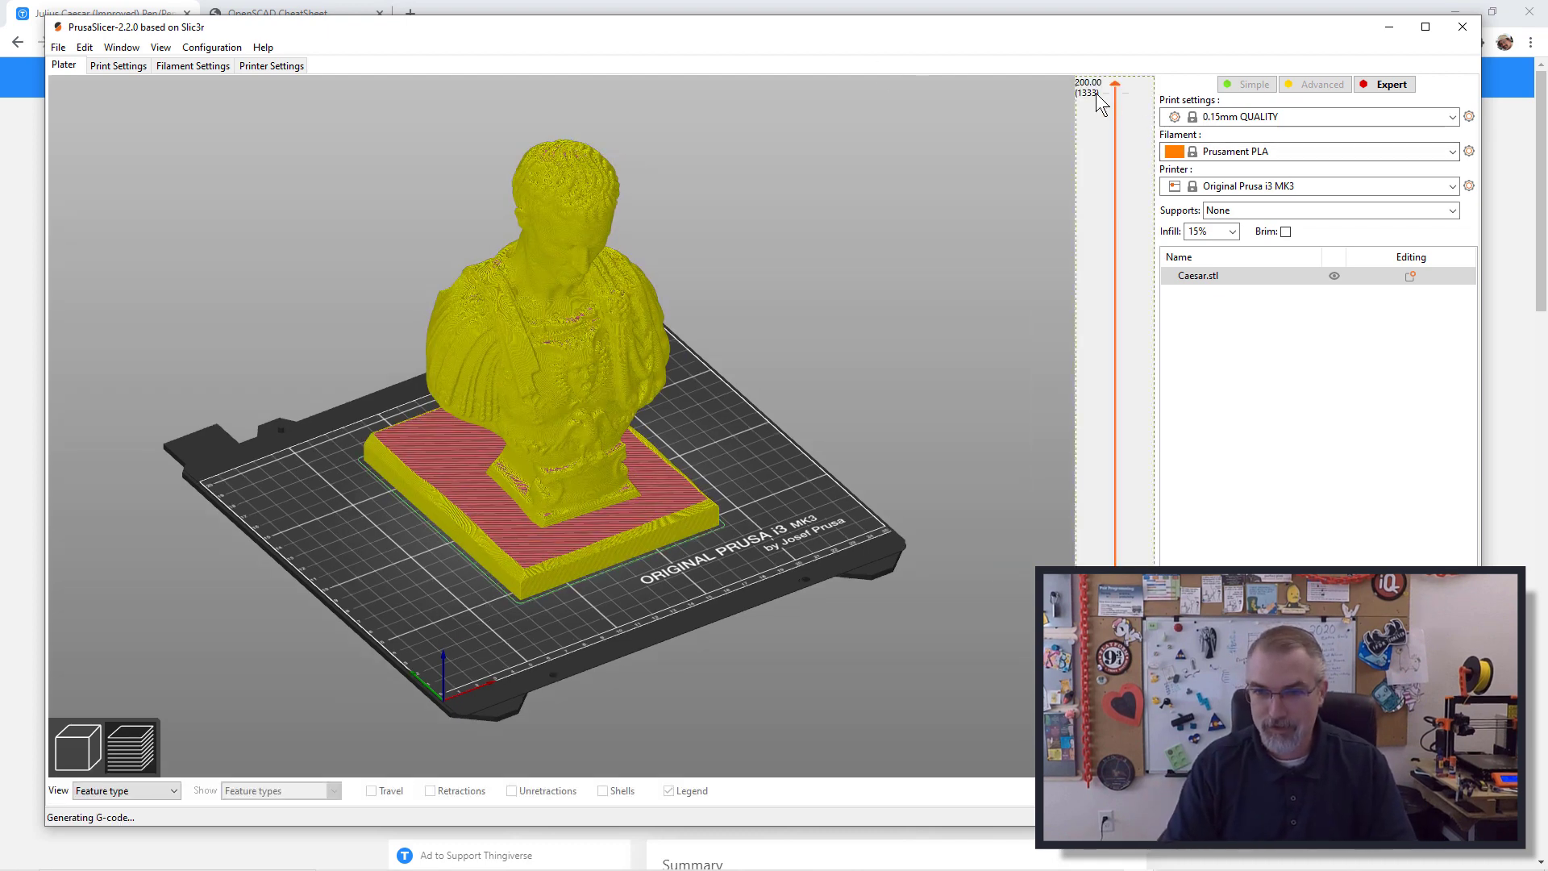
Step: Lower the layer slider to the base layers and zoom in on the recessed signature and 'HG' lettering
left_click_drag(1115, 84, 1117, 613)
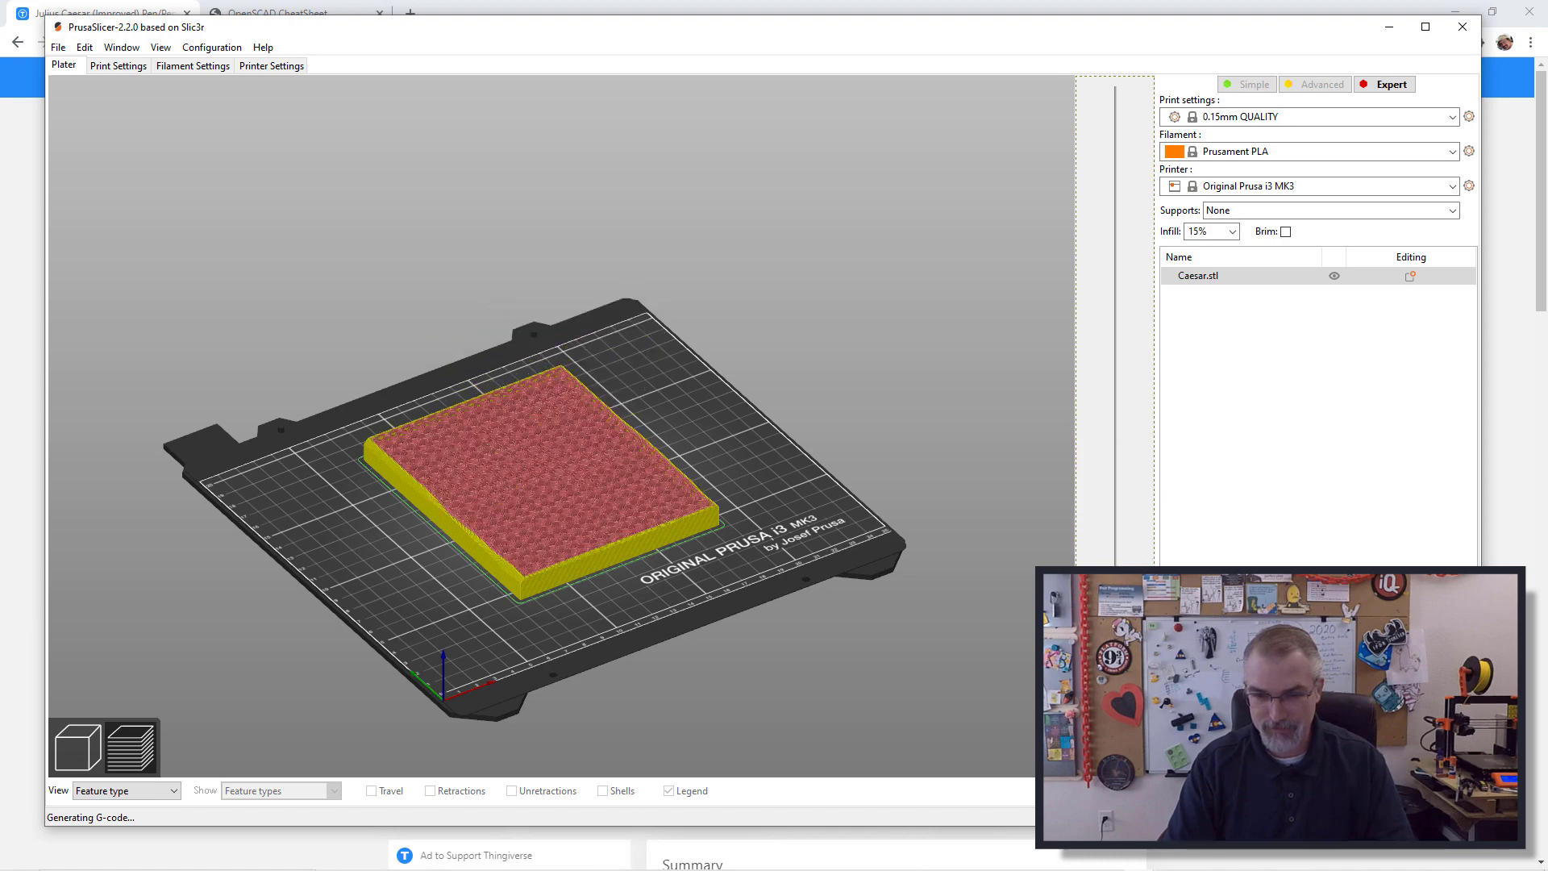
scroll(463, 524, "up", 5)
scroll(468, 516, "down", 4)
scroll(500, 512, "up", 3)
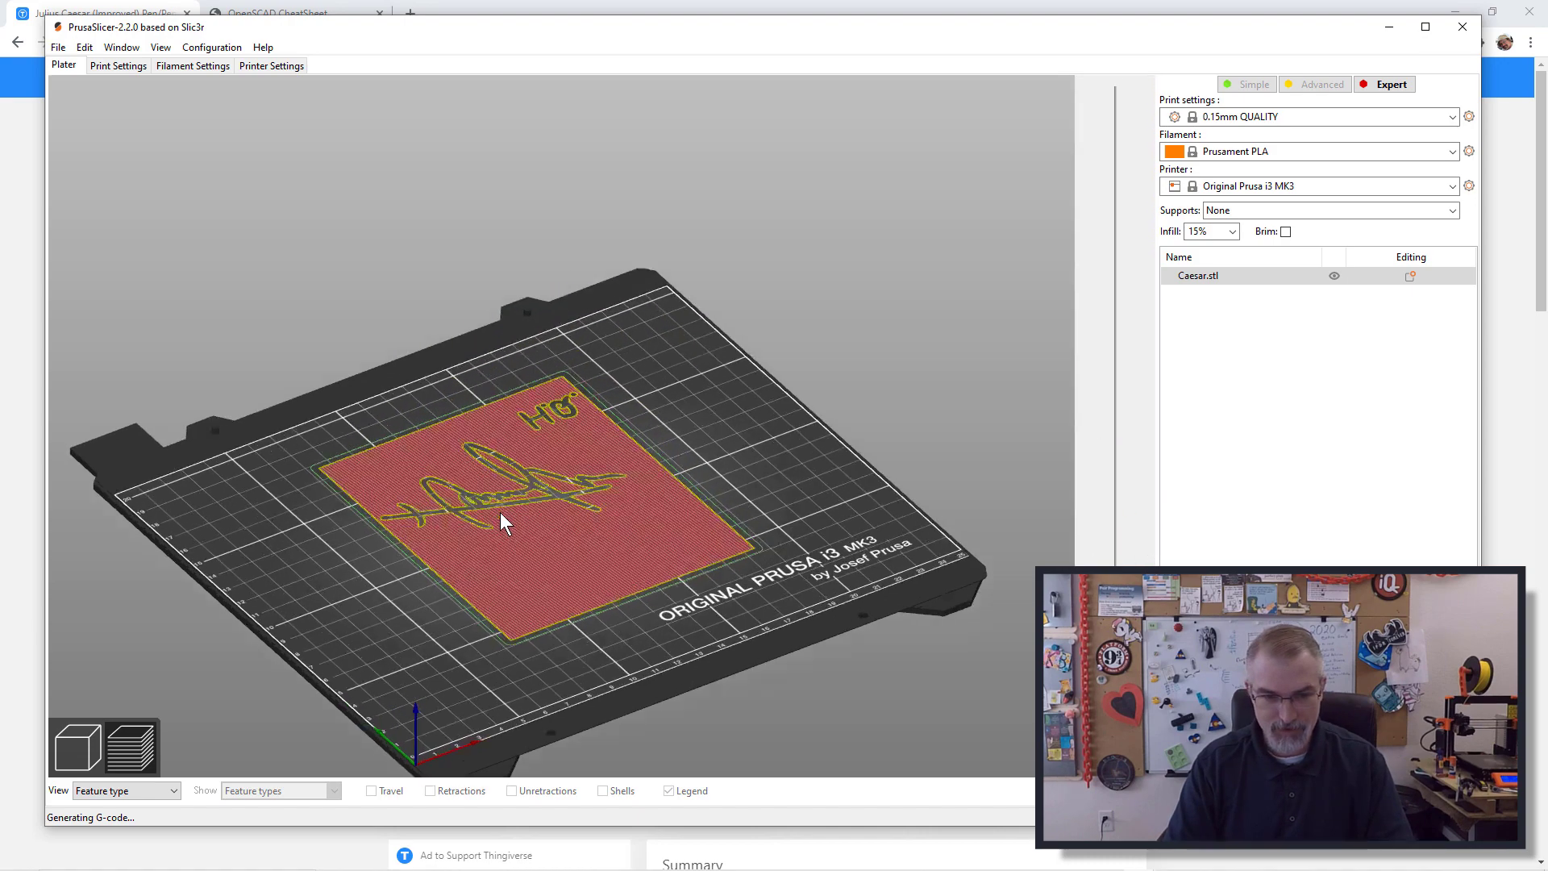
scroll(500, 512, "up", 3)
scroll(768, 387, "down", 6)
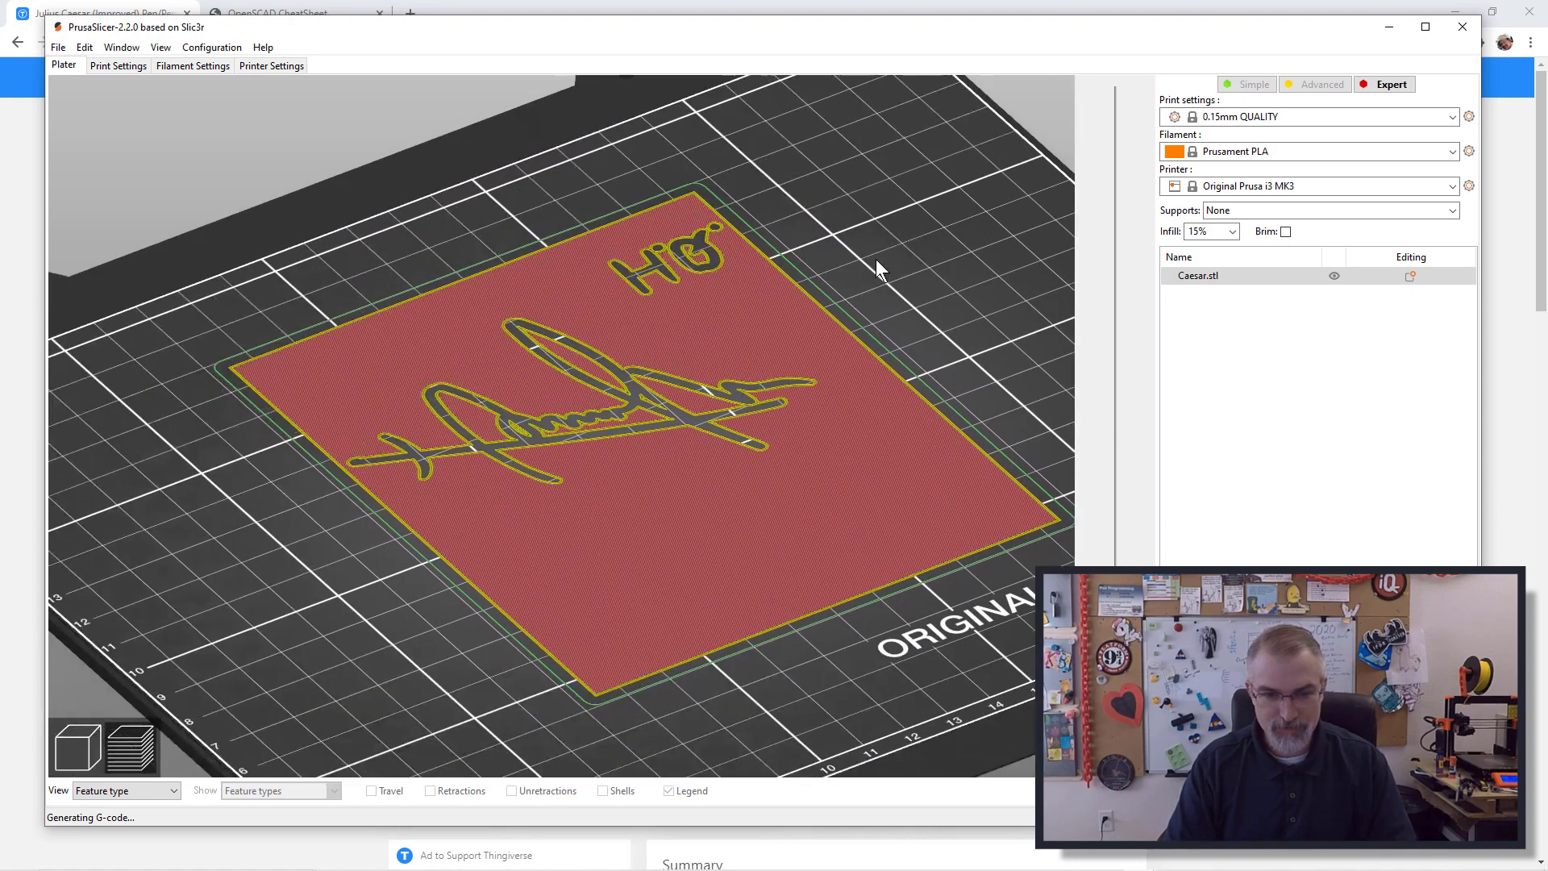
scroll(653, 394, "up", 8)
scroll(645, 387, "up", 2)
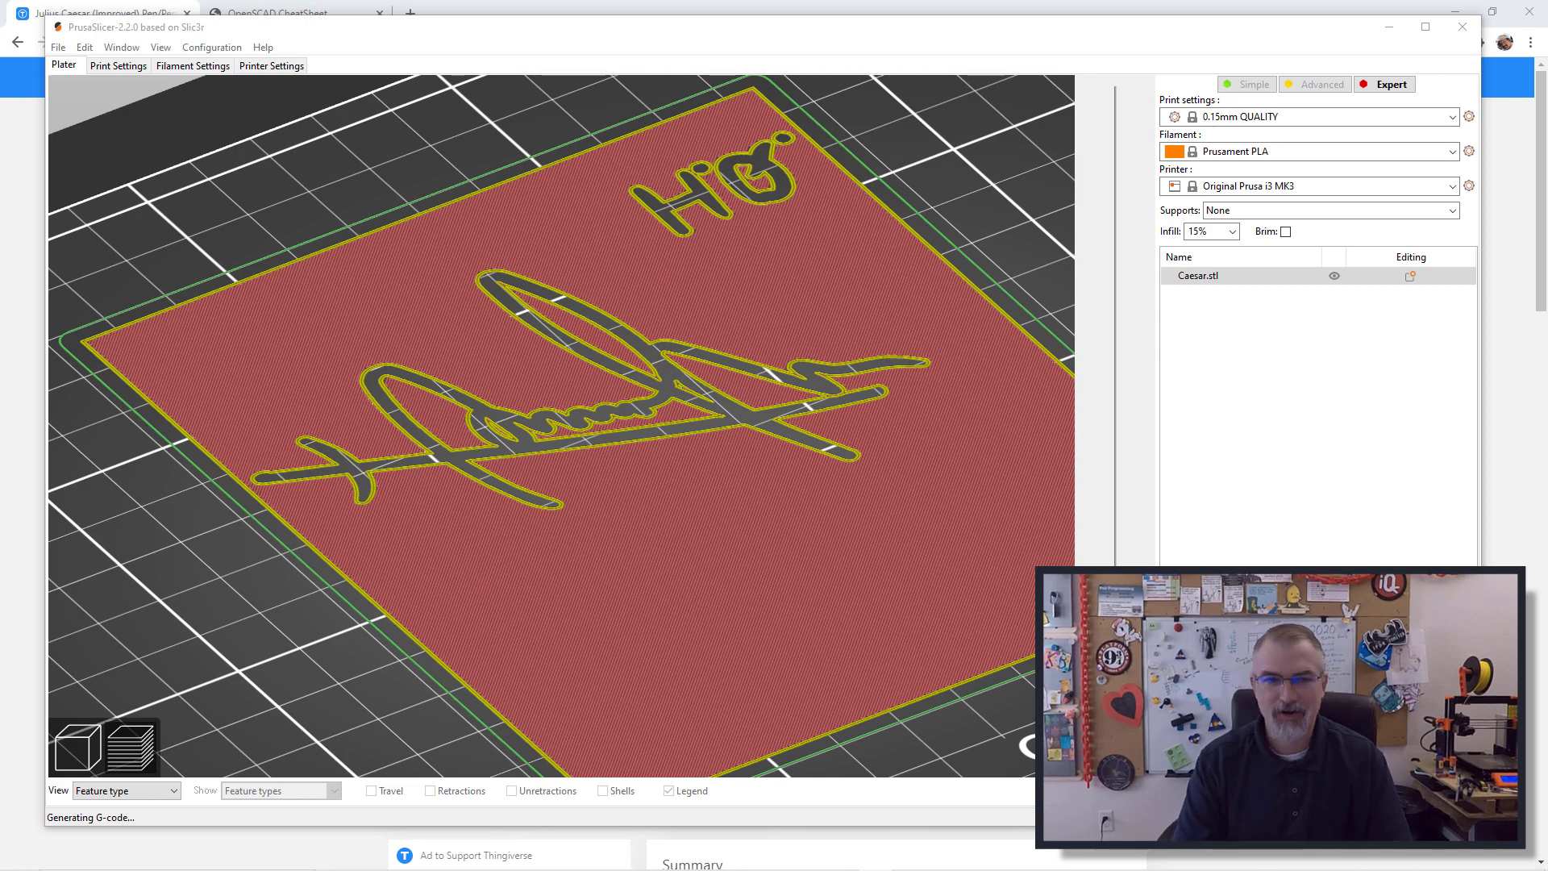
Step: Switch the browser to the OpenSCAD CheatSheet tab and move the OpenSCAD window over its left side
left_click(1140, 8)
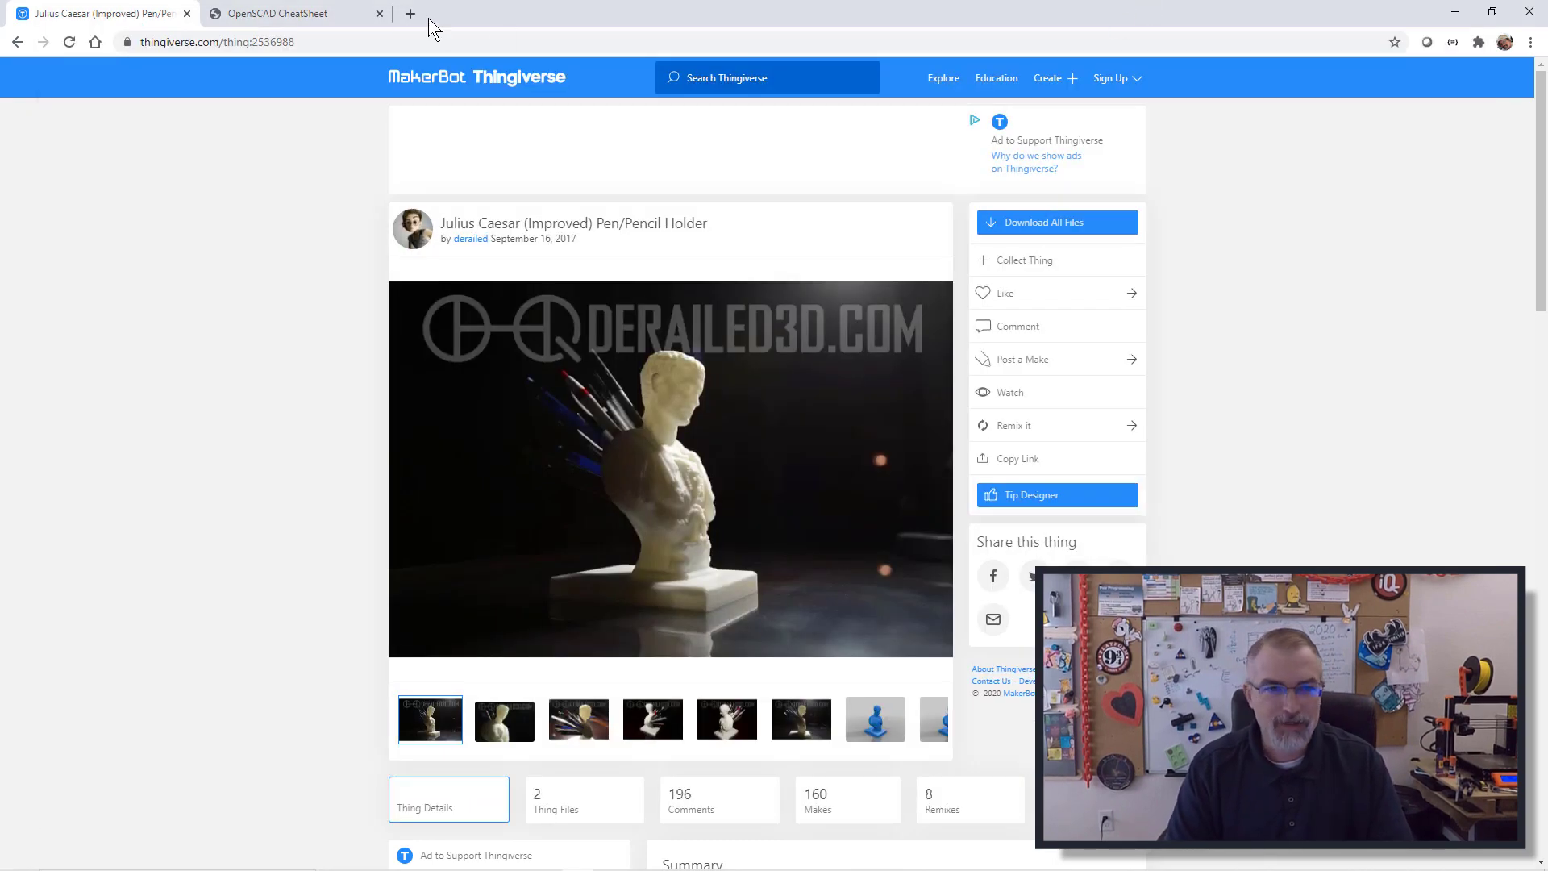
left_click(331, 16)
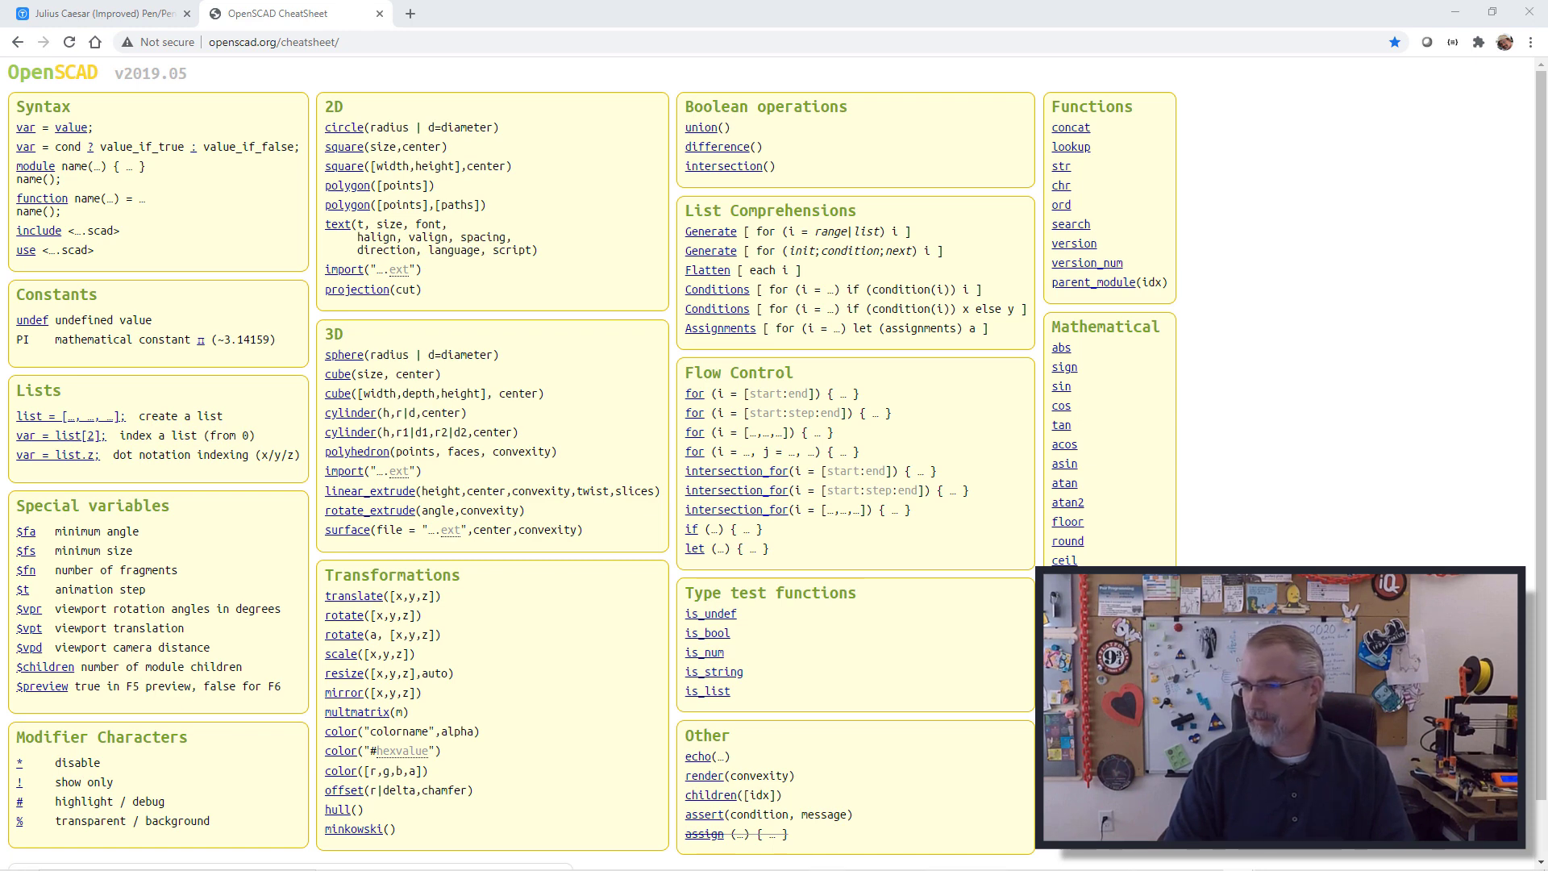
left_click_drag(1547, 79, 613, 37)
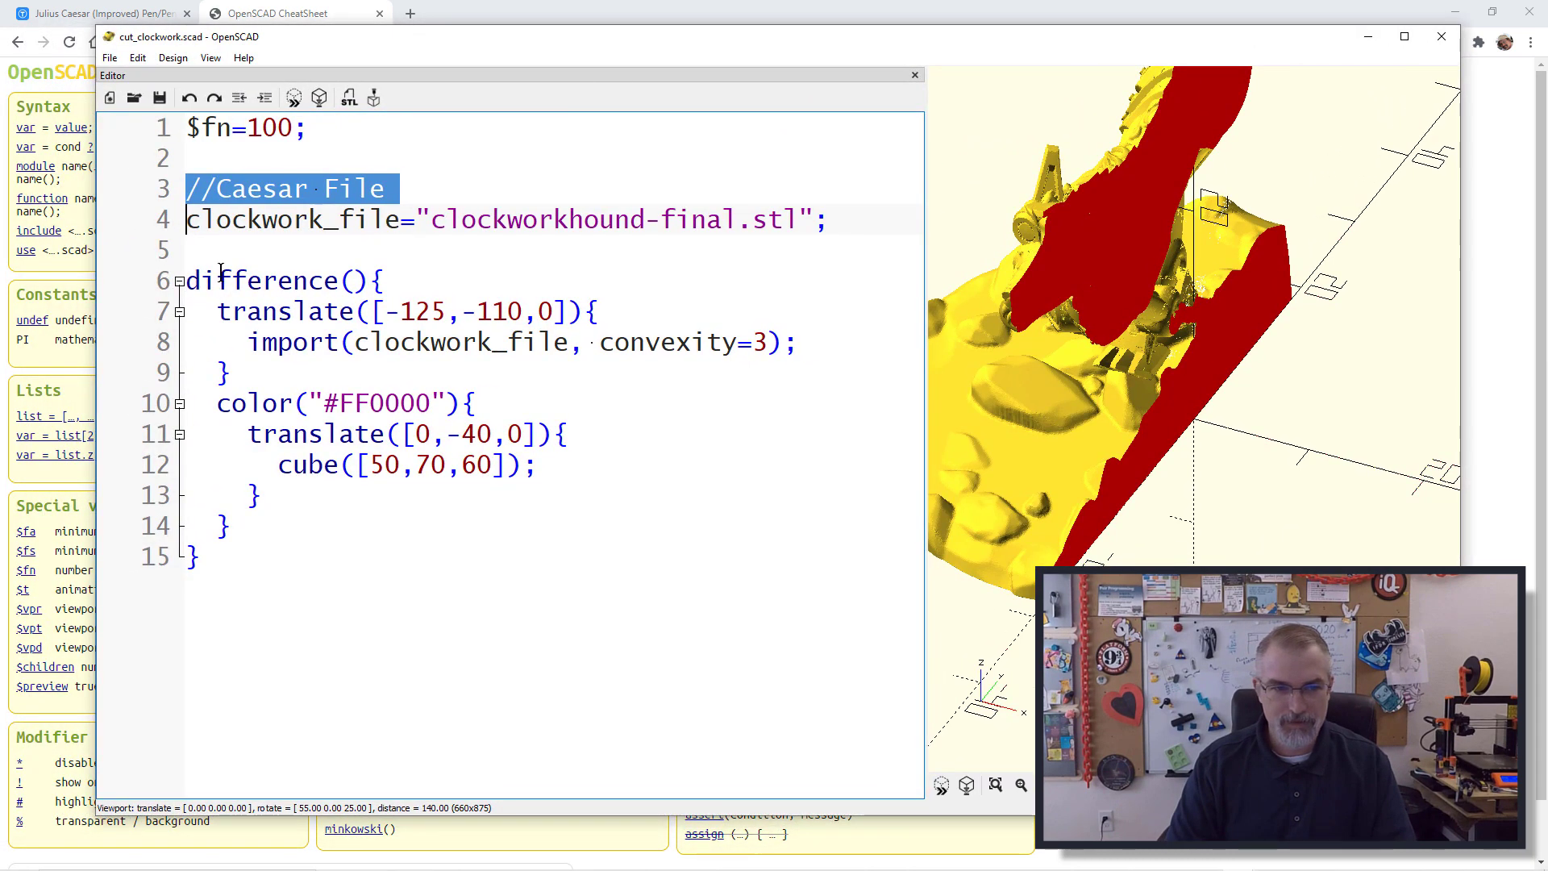
Step: Comment out difference() on line 6 and the following color, translate, cube and brace lines with //
left_click(220, 274)
left_click(188, 280)
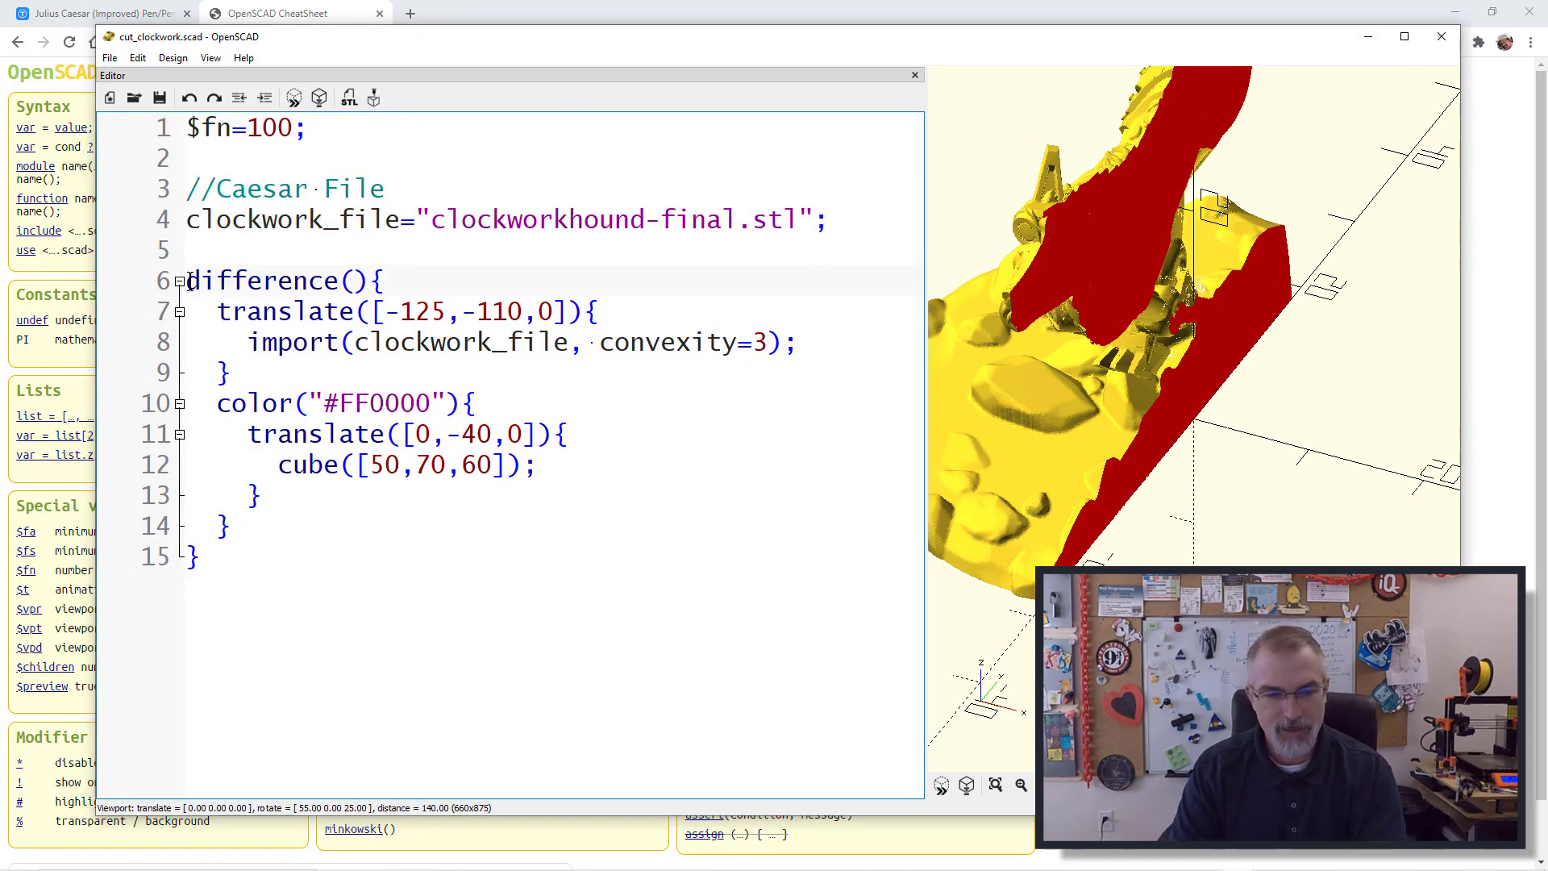
type("//")
key("Down")
key("Down")
key("Down")
key("Down")
type("/")
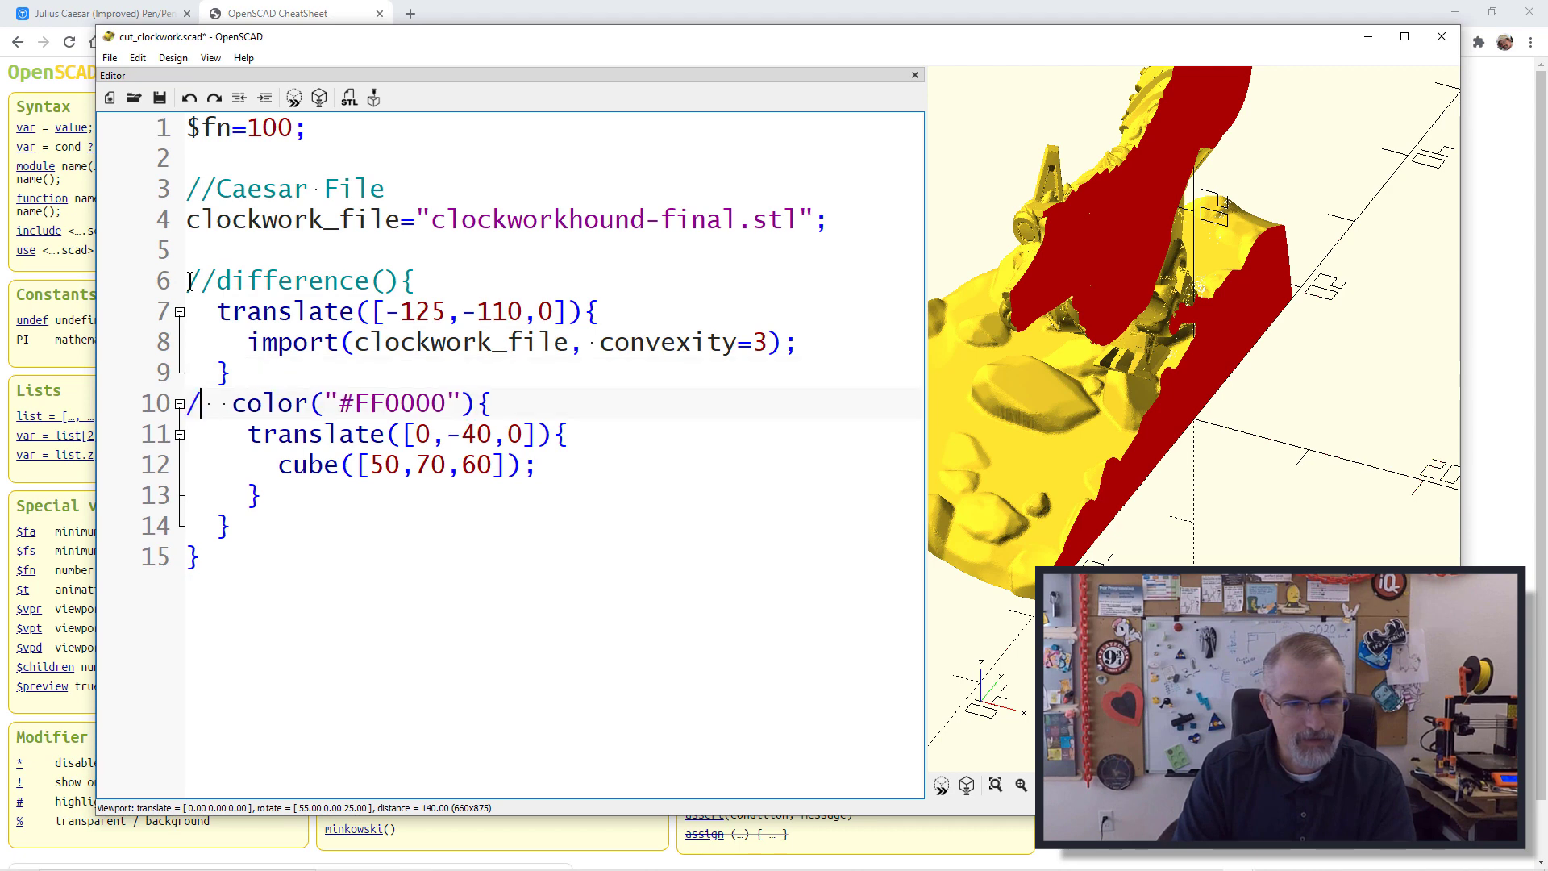
type("/")
key("Down")
type("//")
key("Down")
type("/")
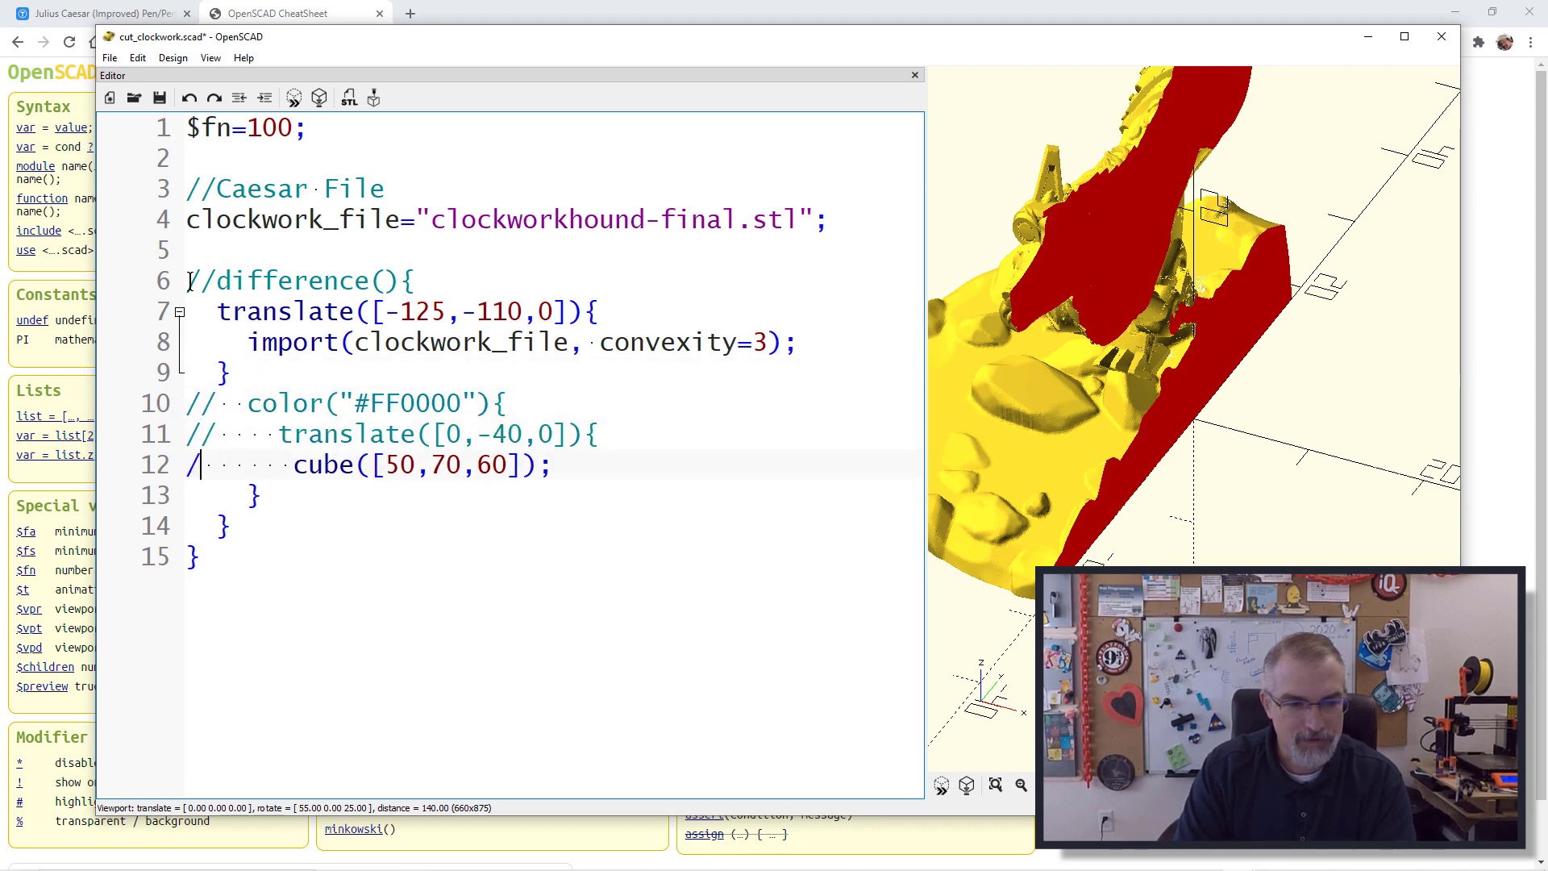
type("/")
key("Down")
type("//")
Step: Remove the // again from the color and translate lines 10–11
key("Up")
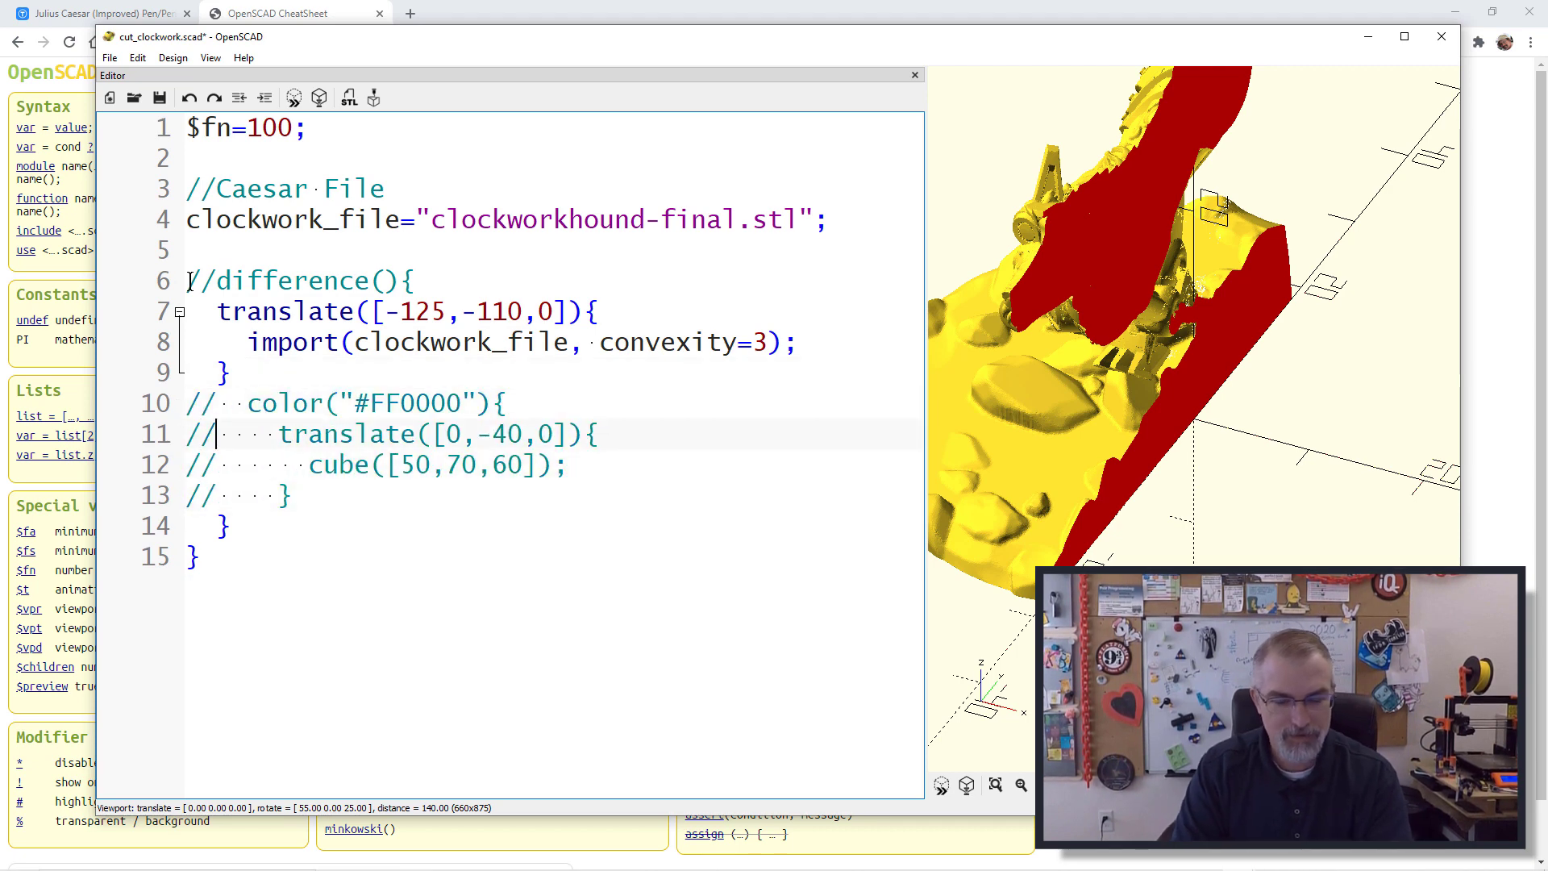
key("BackSpace")
key("BackSpace")
key("Up")
key("BackSpace")
key("BackSpace")
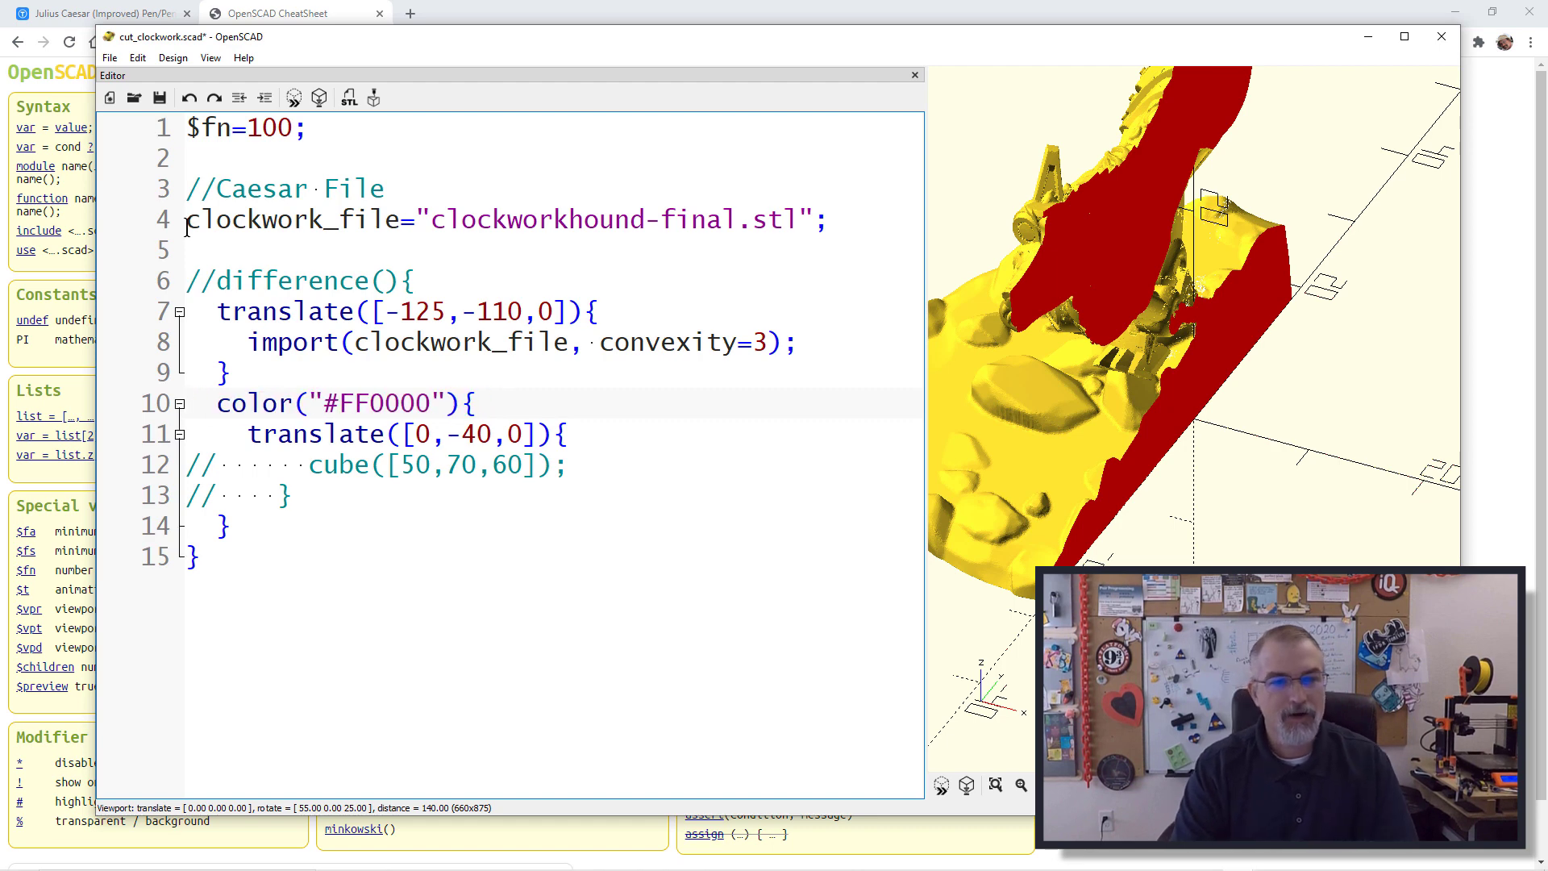
Step: Preview the uncut clockwork hound and orbit and pan around it on its rocky base
left_click(295, 107)
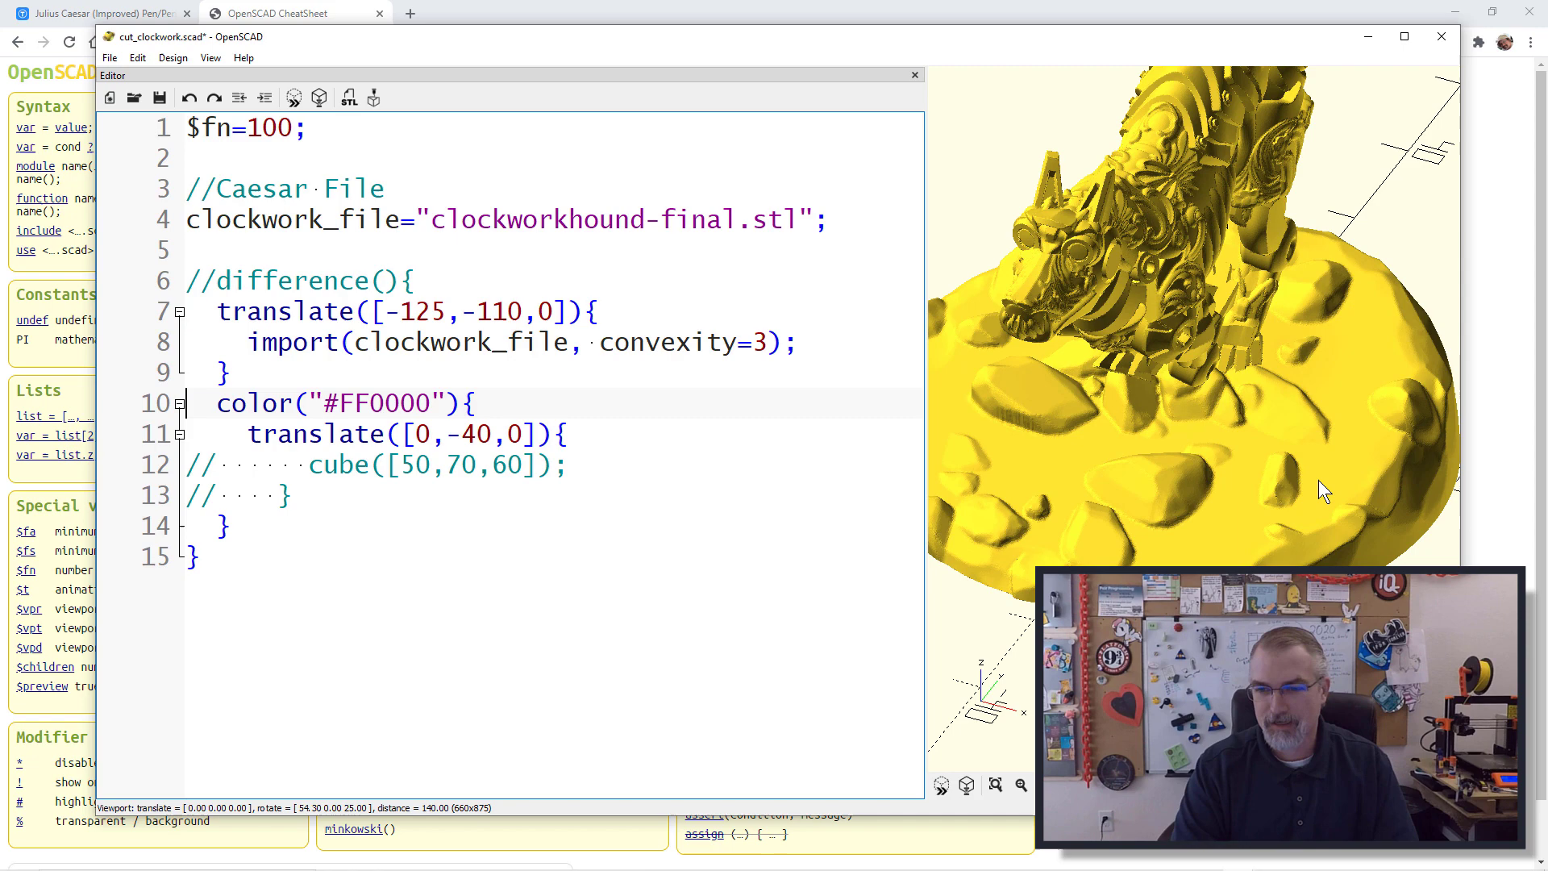
scroll(1319, 481, "up", 2)
scroll(1318, 481, "down", 5)
left_click_drag(1265, 485, 1232, 471)
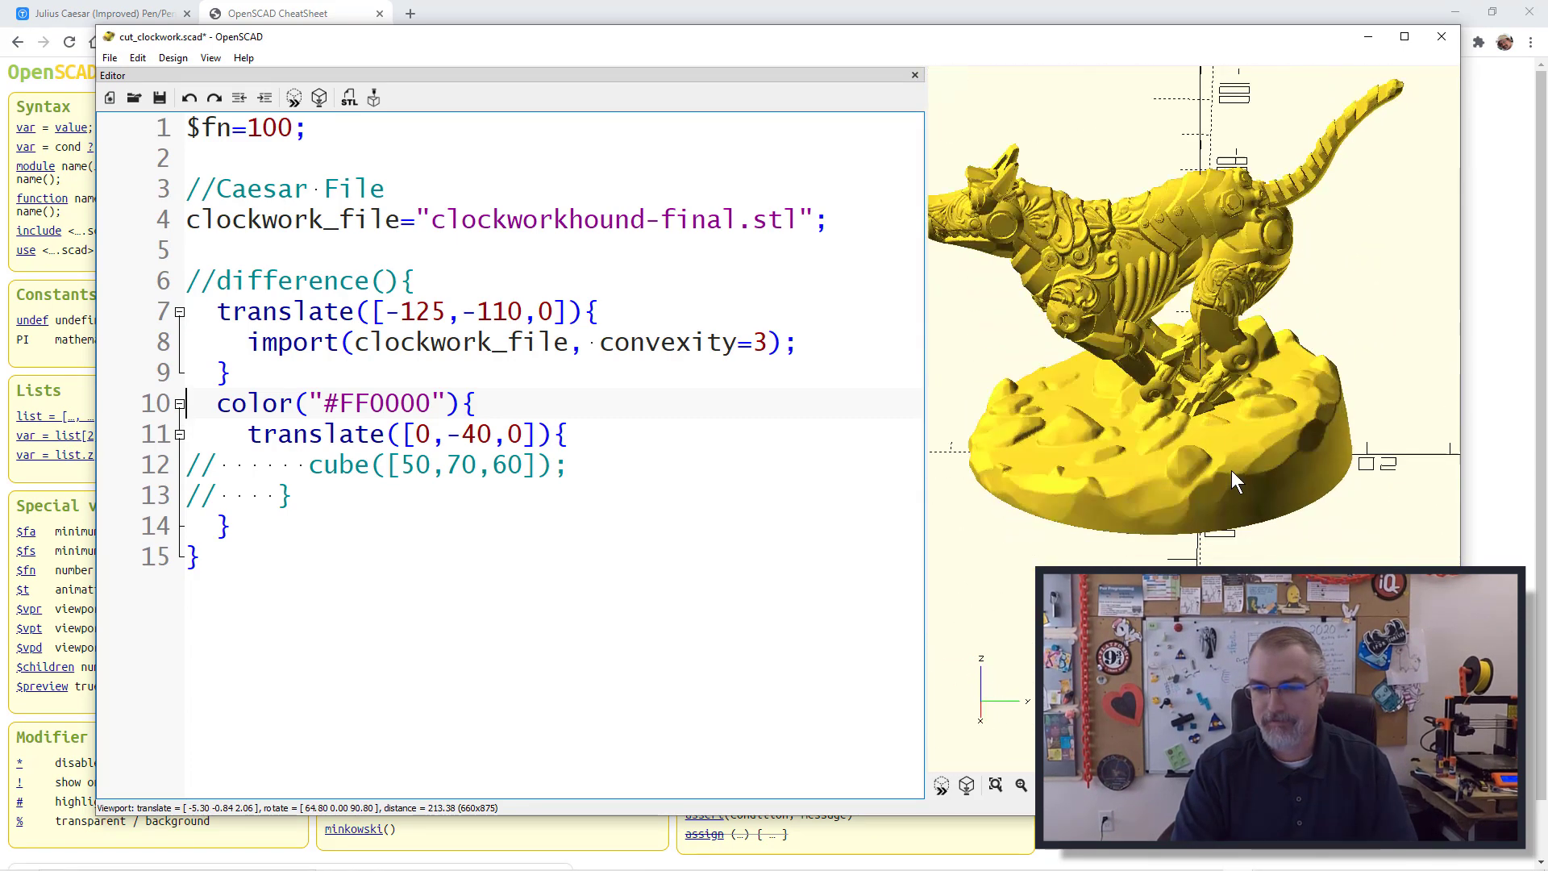
mouse_move(1237, 479)
right_mouse_down()
mouse_move(1256, 510)
mouse_move(1241, 487)
right_mouse_up()
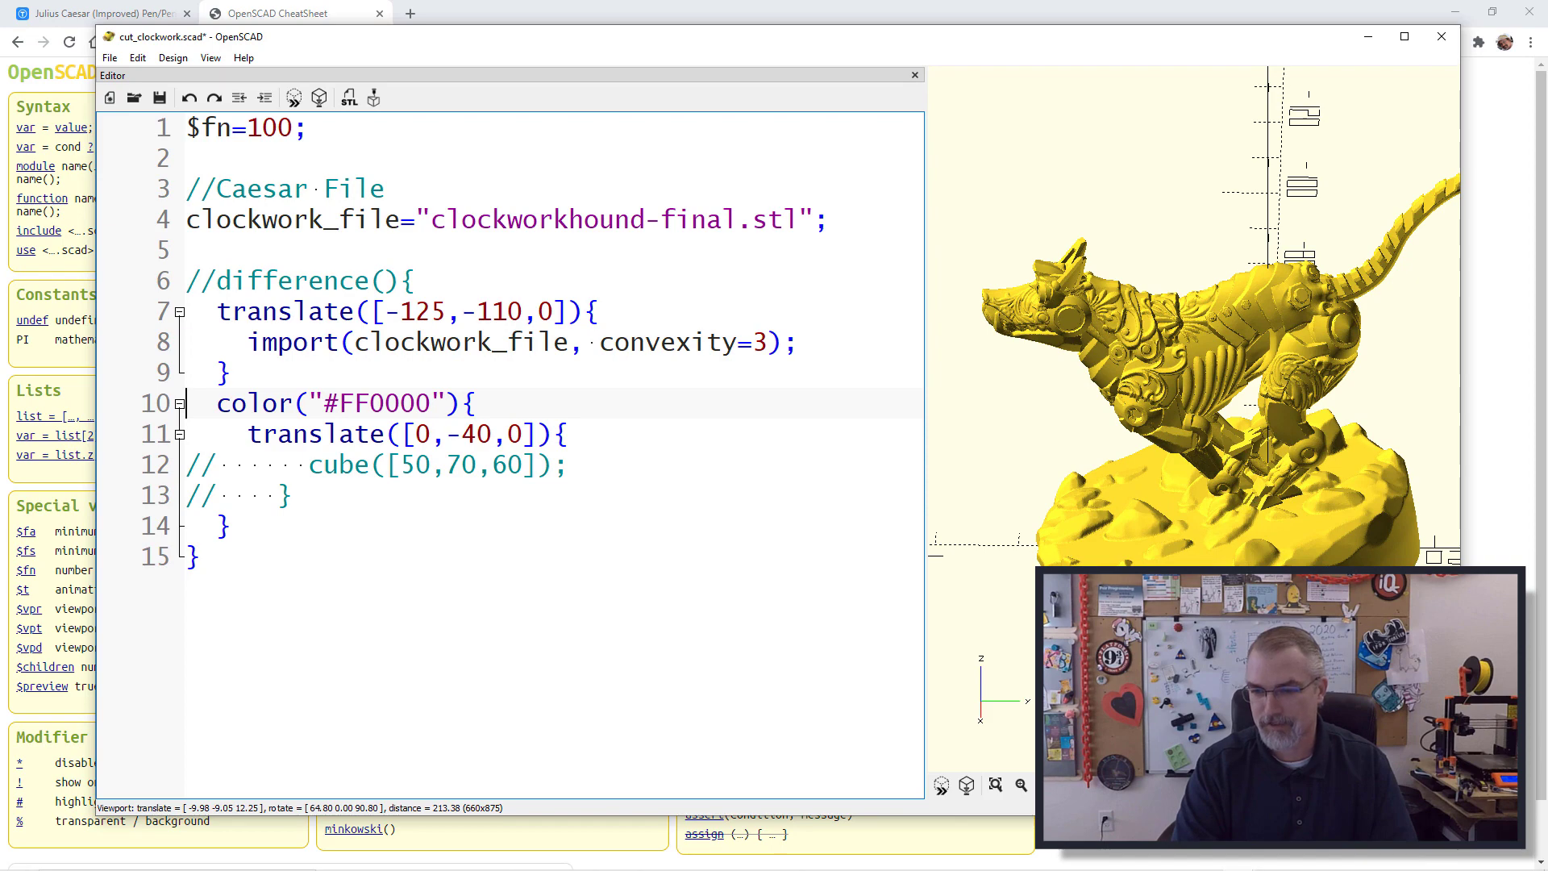
left_click_drag(1241, 487, 1081, 481)
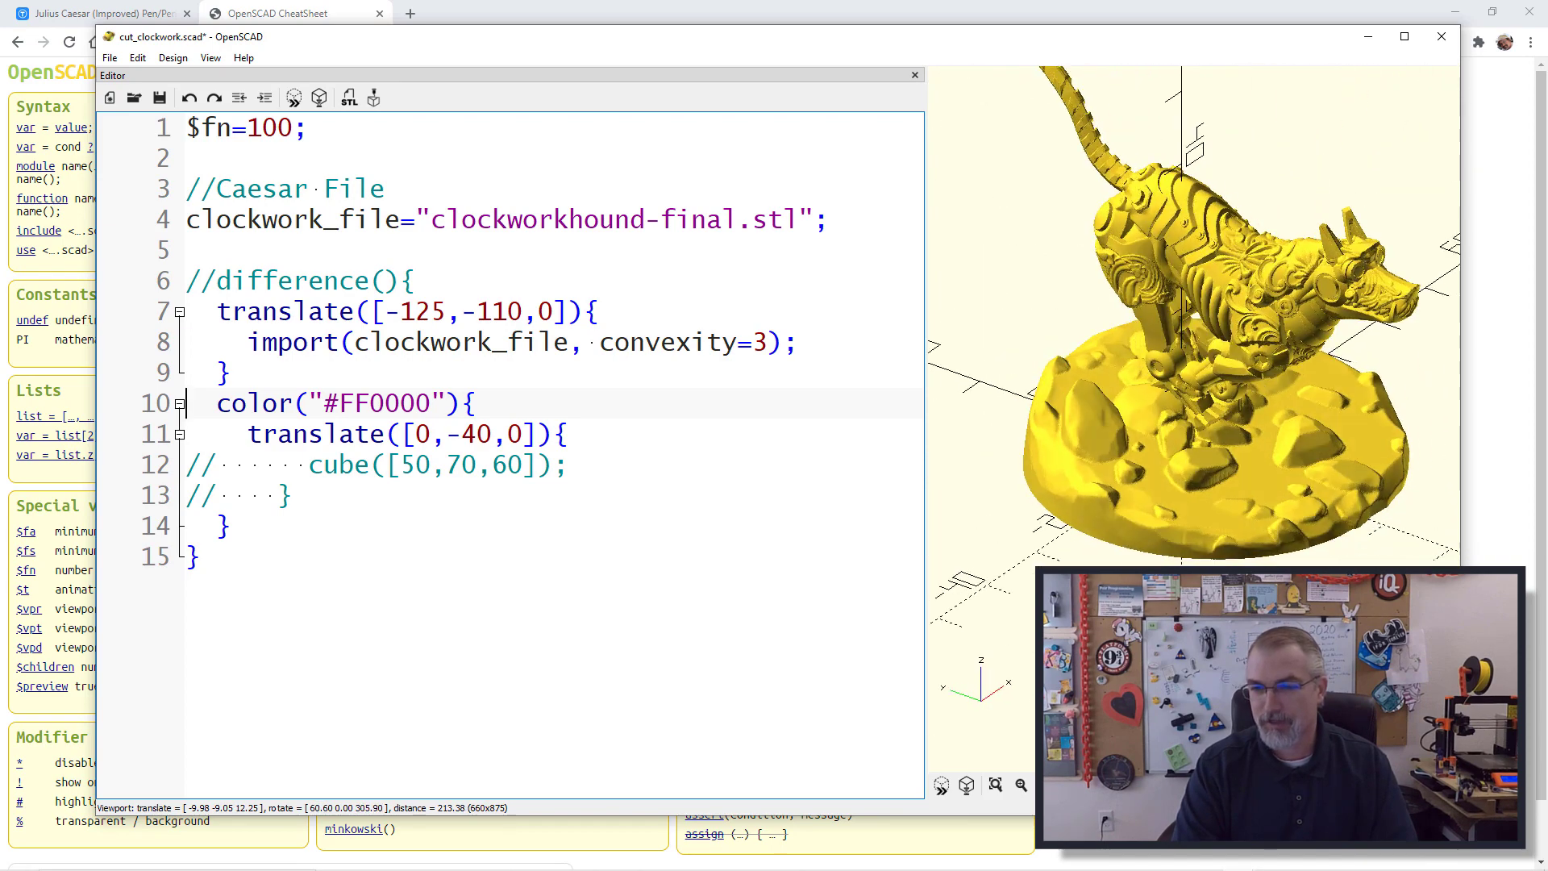
right_click_drag(1081, 481, 1086, 574)
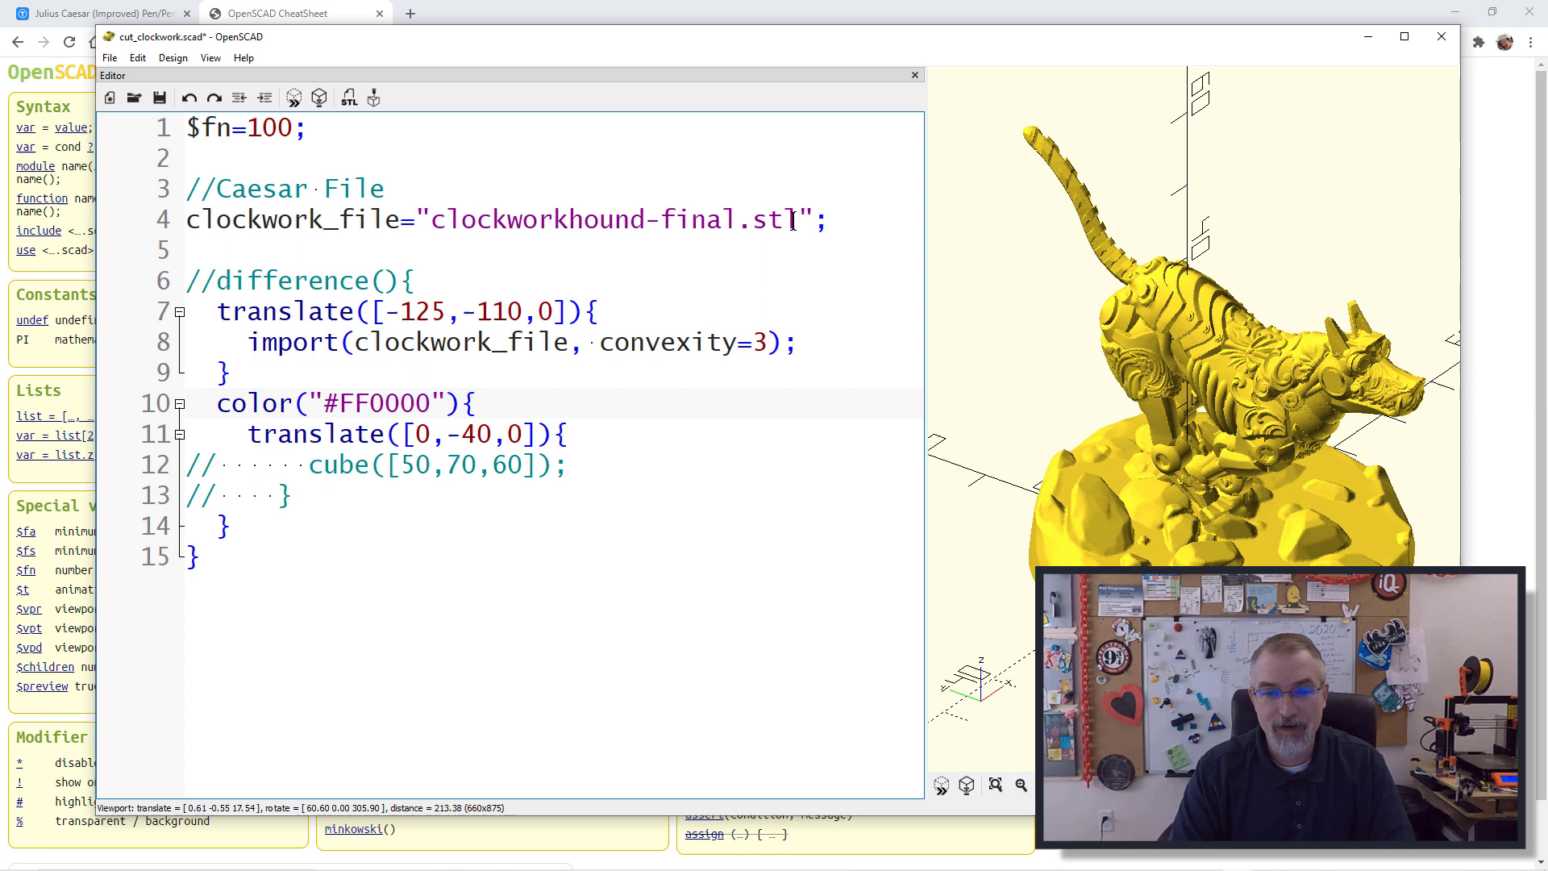
Step: Highlight the hound STL file name and the import, translate and color calls in the code
left_click_drag(799, 219, 444, 226)
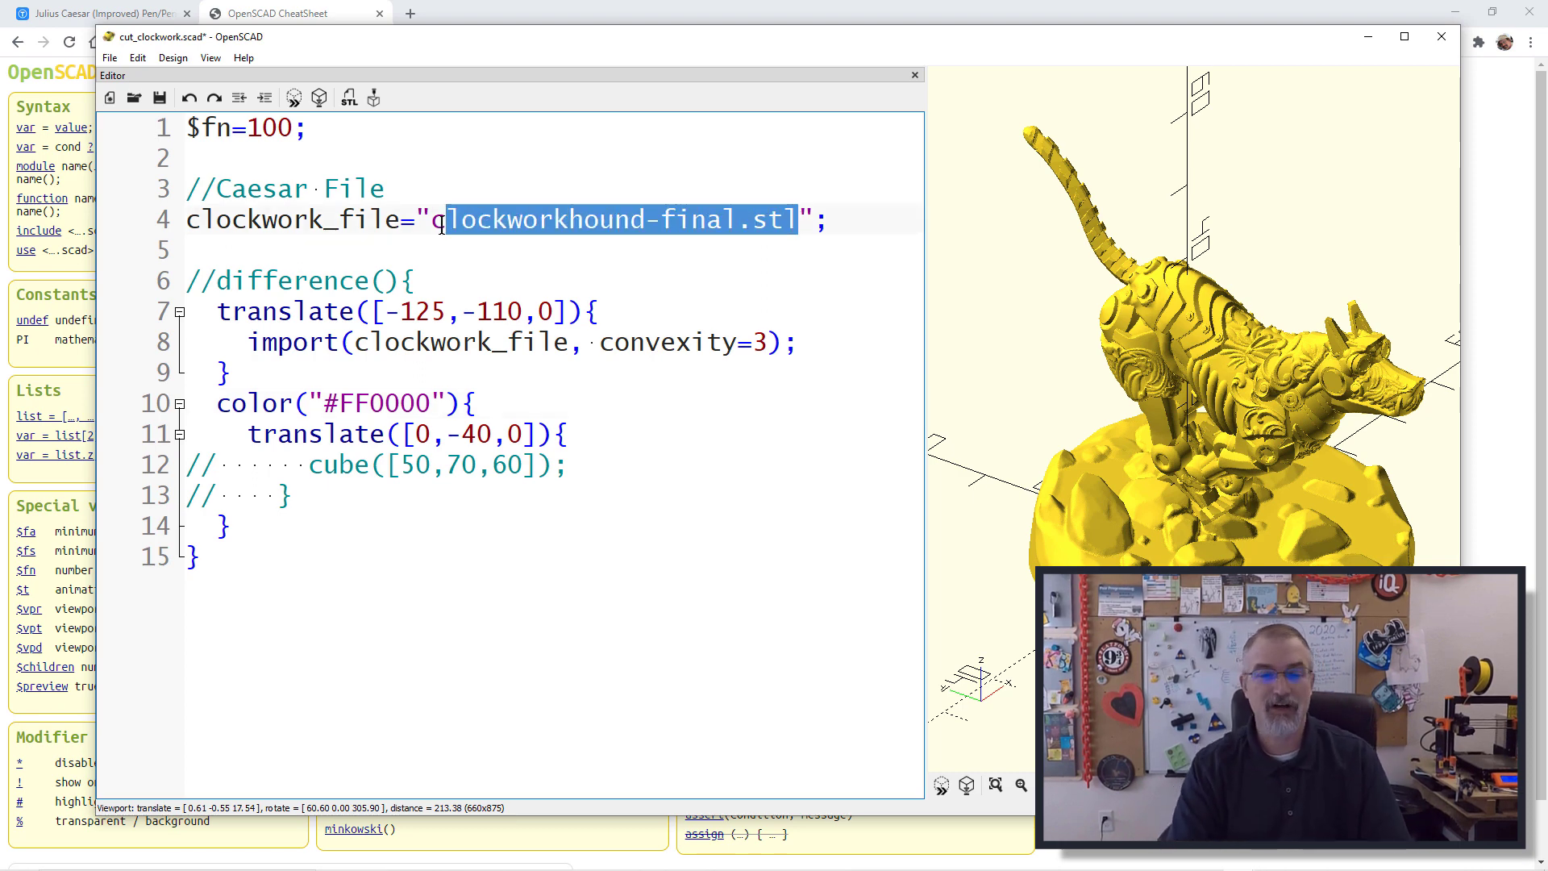
double_click(276, 342)
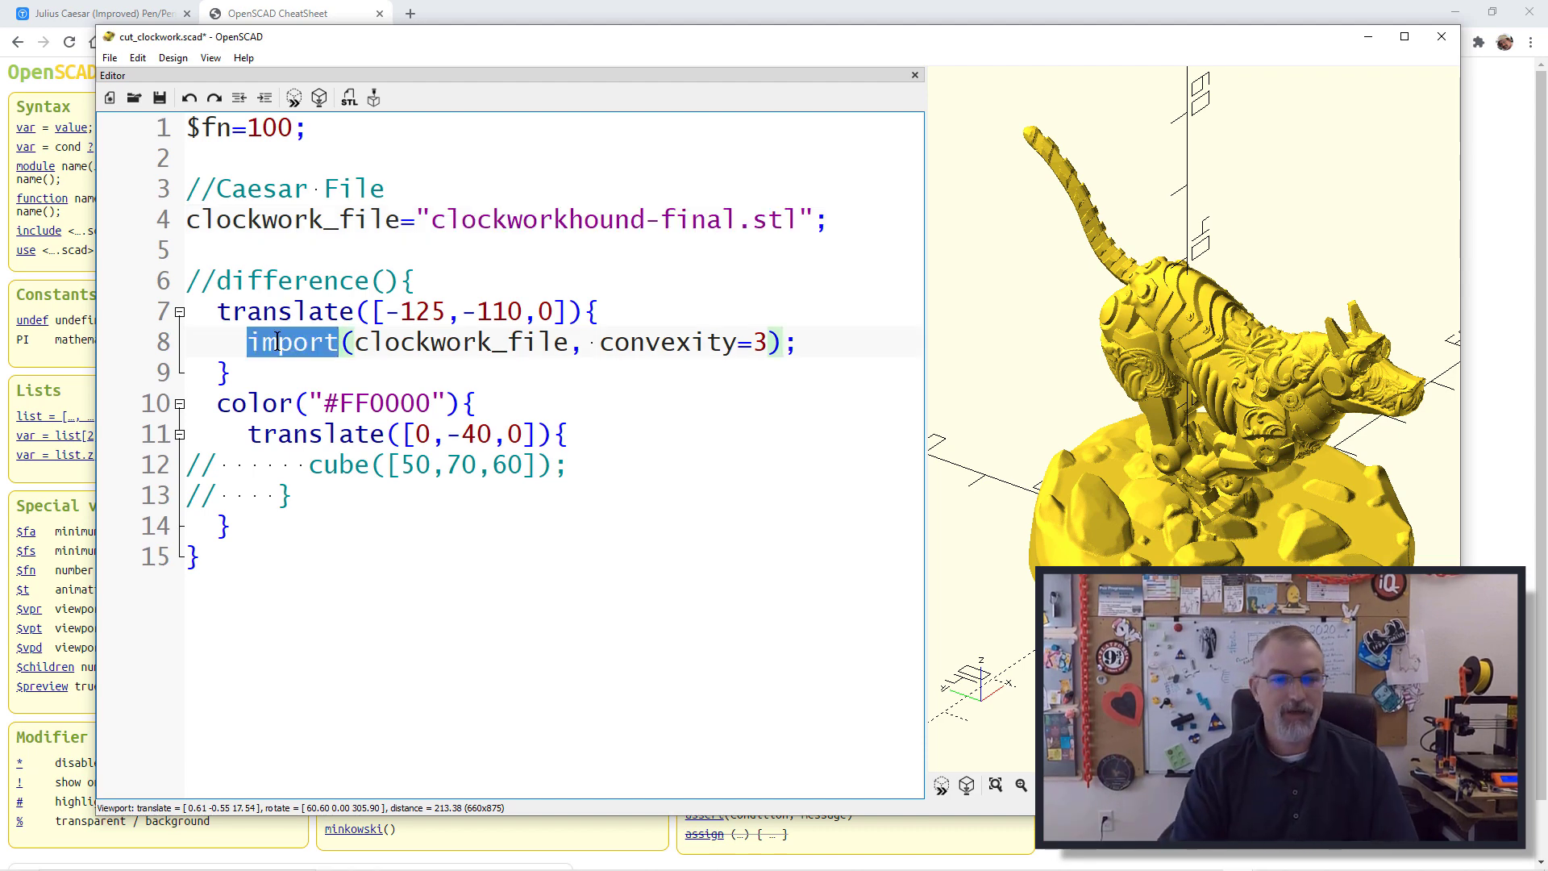
double_click(286, 311)
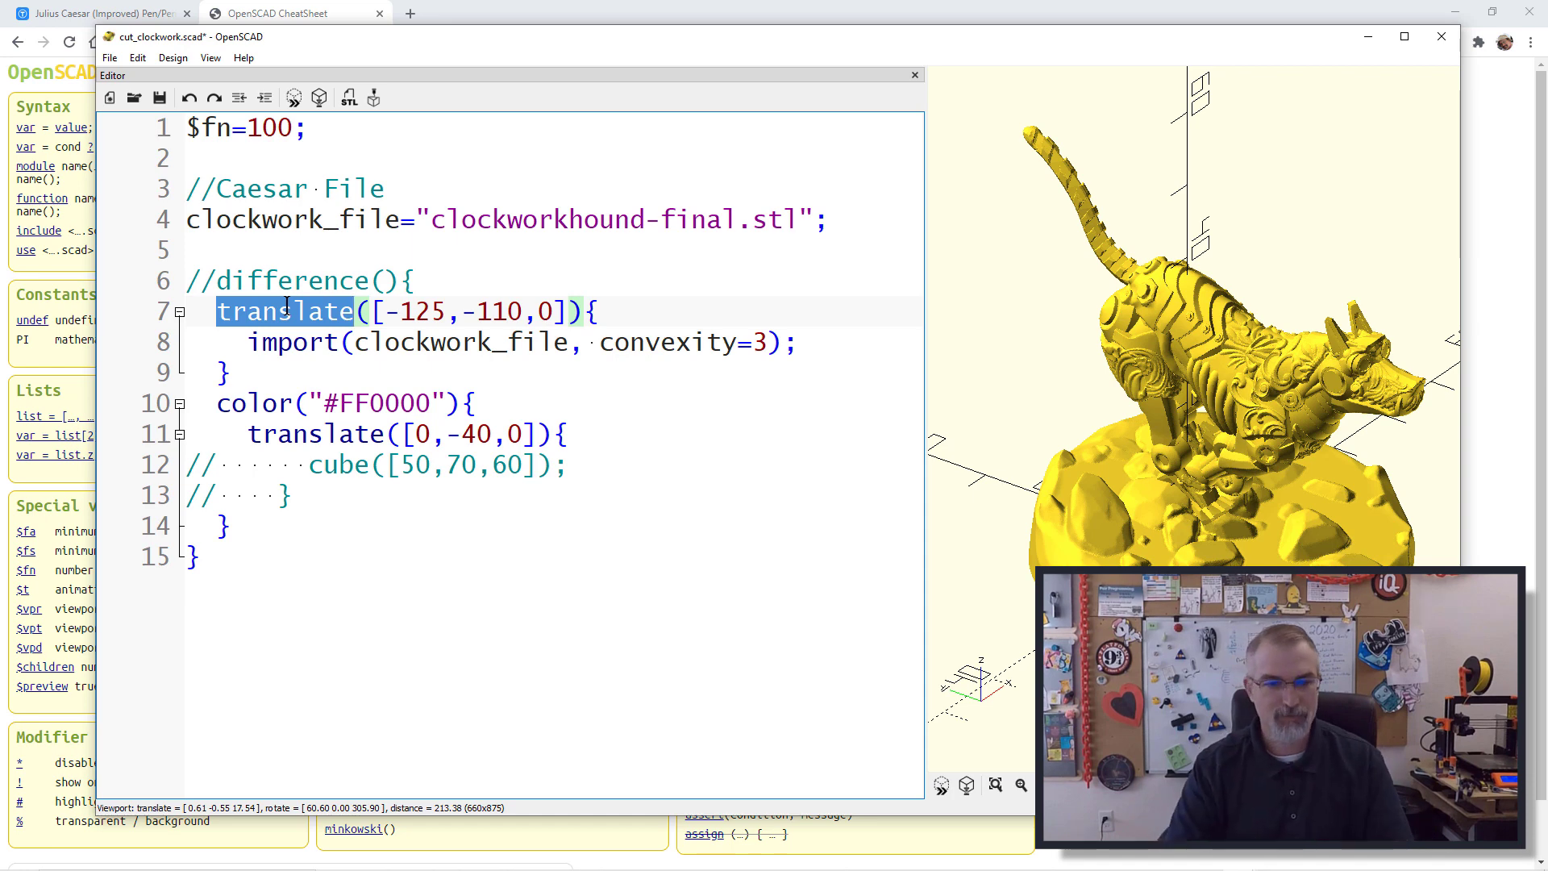
double_click(252, 433)
double_click(258, 404)
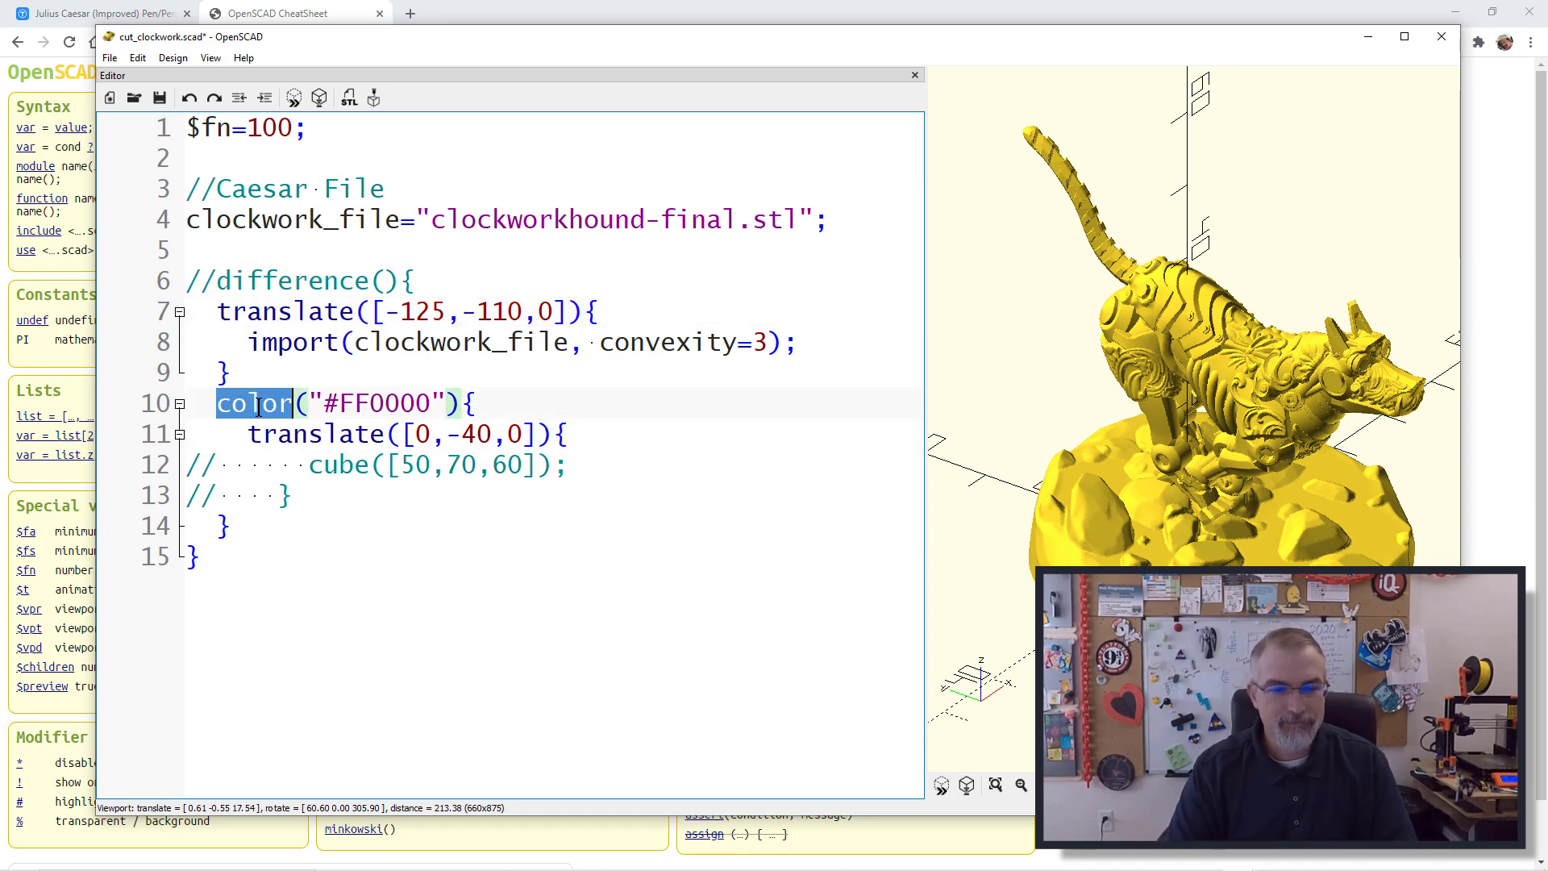
Step: Uncomment the cube([50,70,60]) line 12 and its closing brace on line 13
left_click(217, 496)
key("BackSpace")
key("BackSpace")
left_click(216, 465)
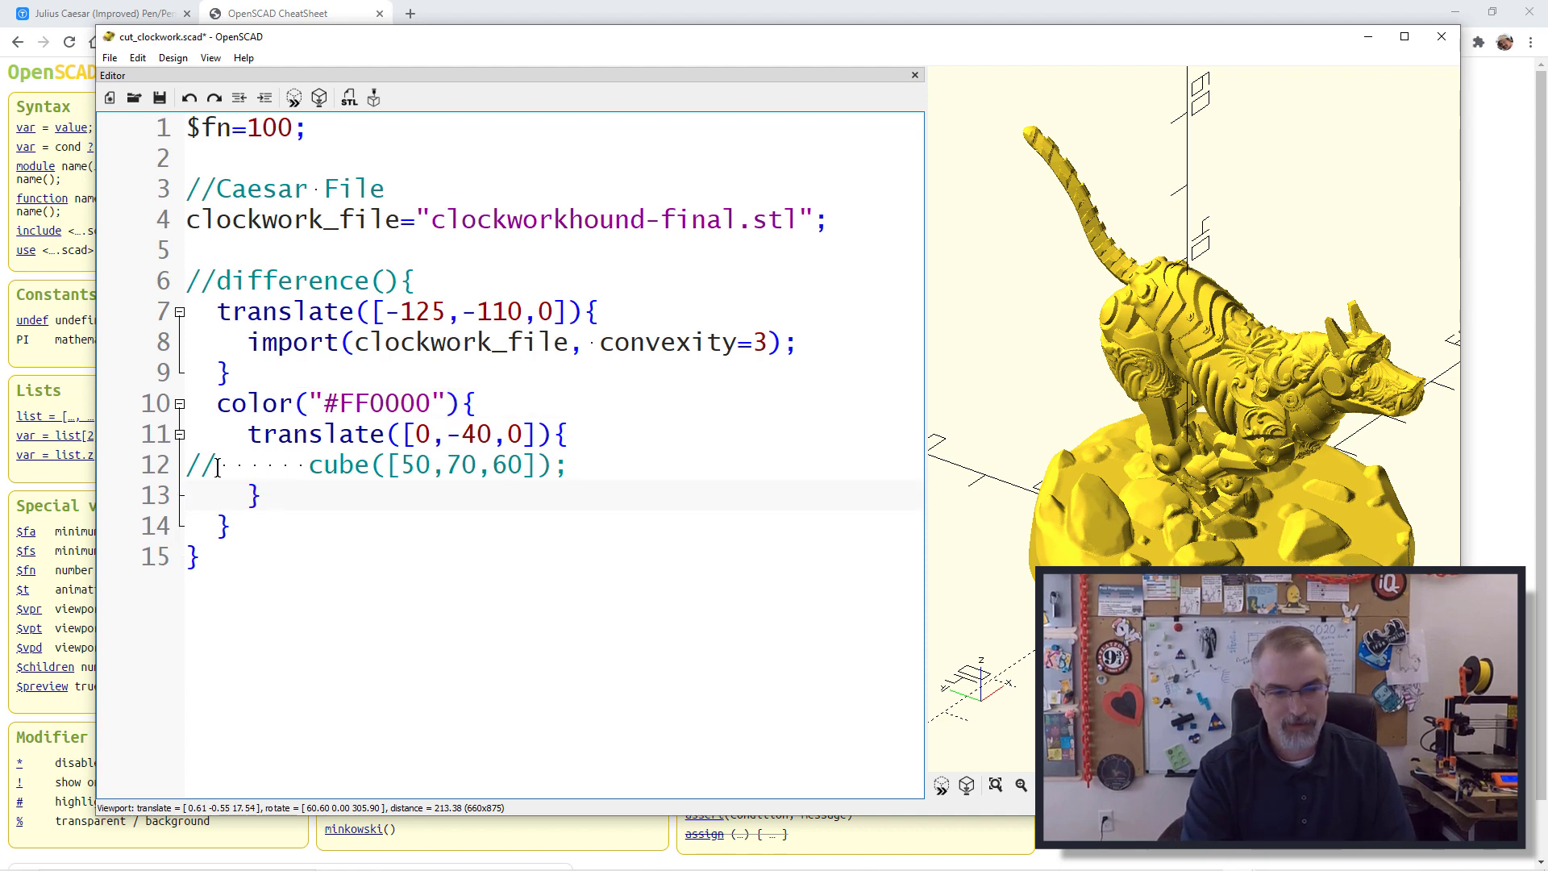
key("BackSpace")
key("BackSpace")
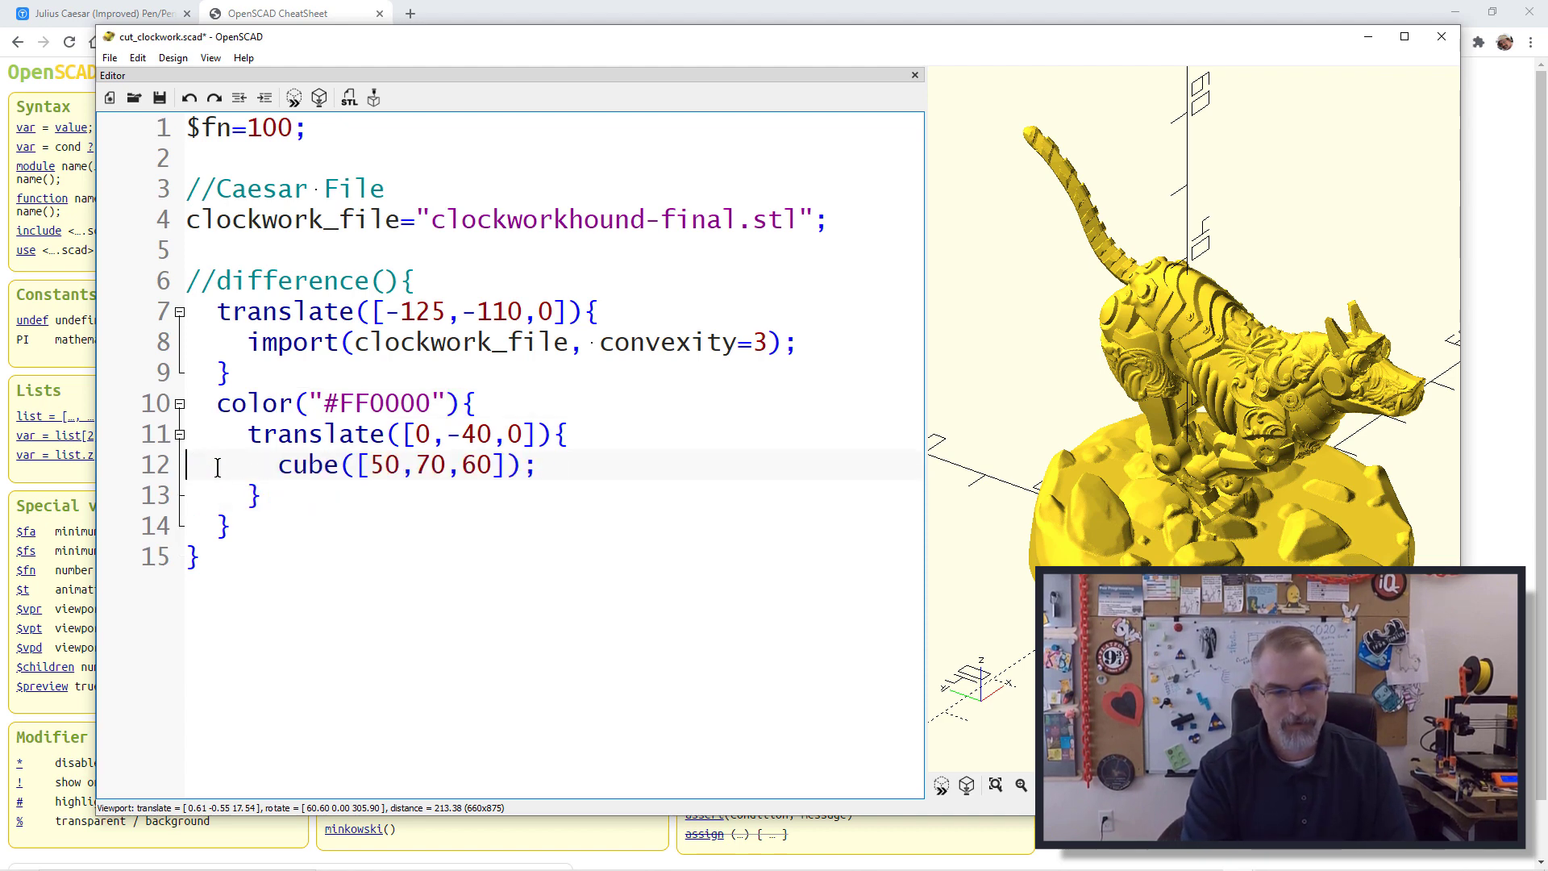
Step: Point out the colour value FF0000 and select its red FF part
double_click(387, 404)
left_click(511, 397)
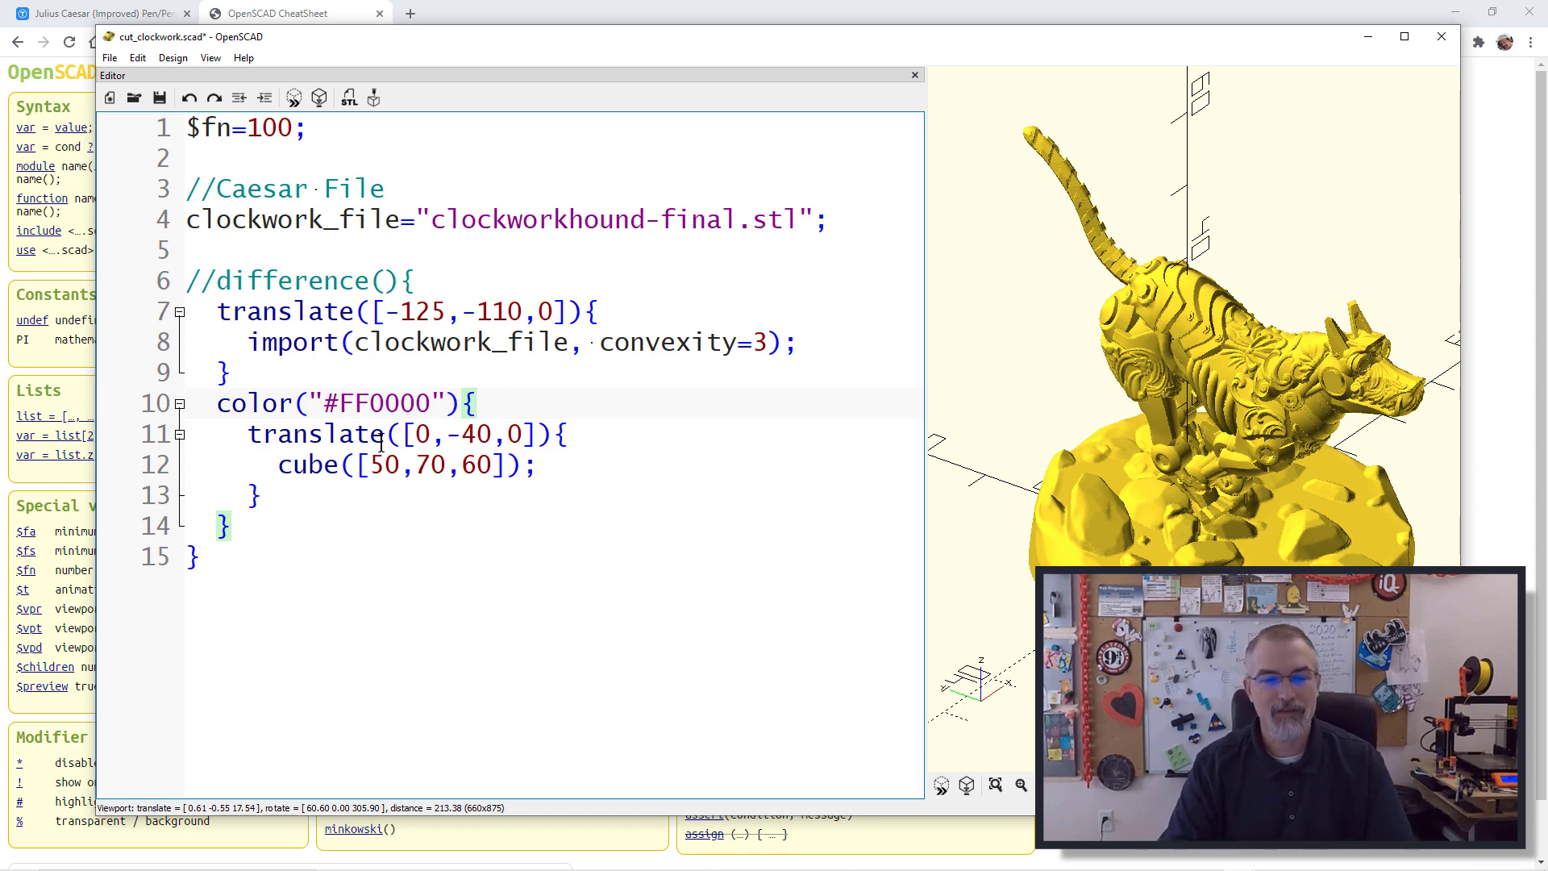
left_click(362, 403)
left_click_drag(362, 403, 338, 403)
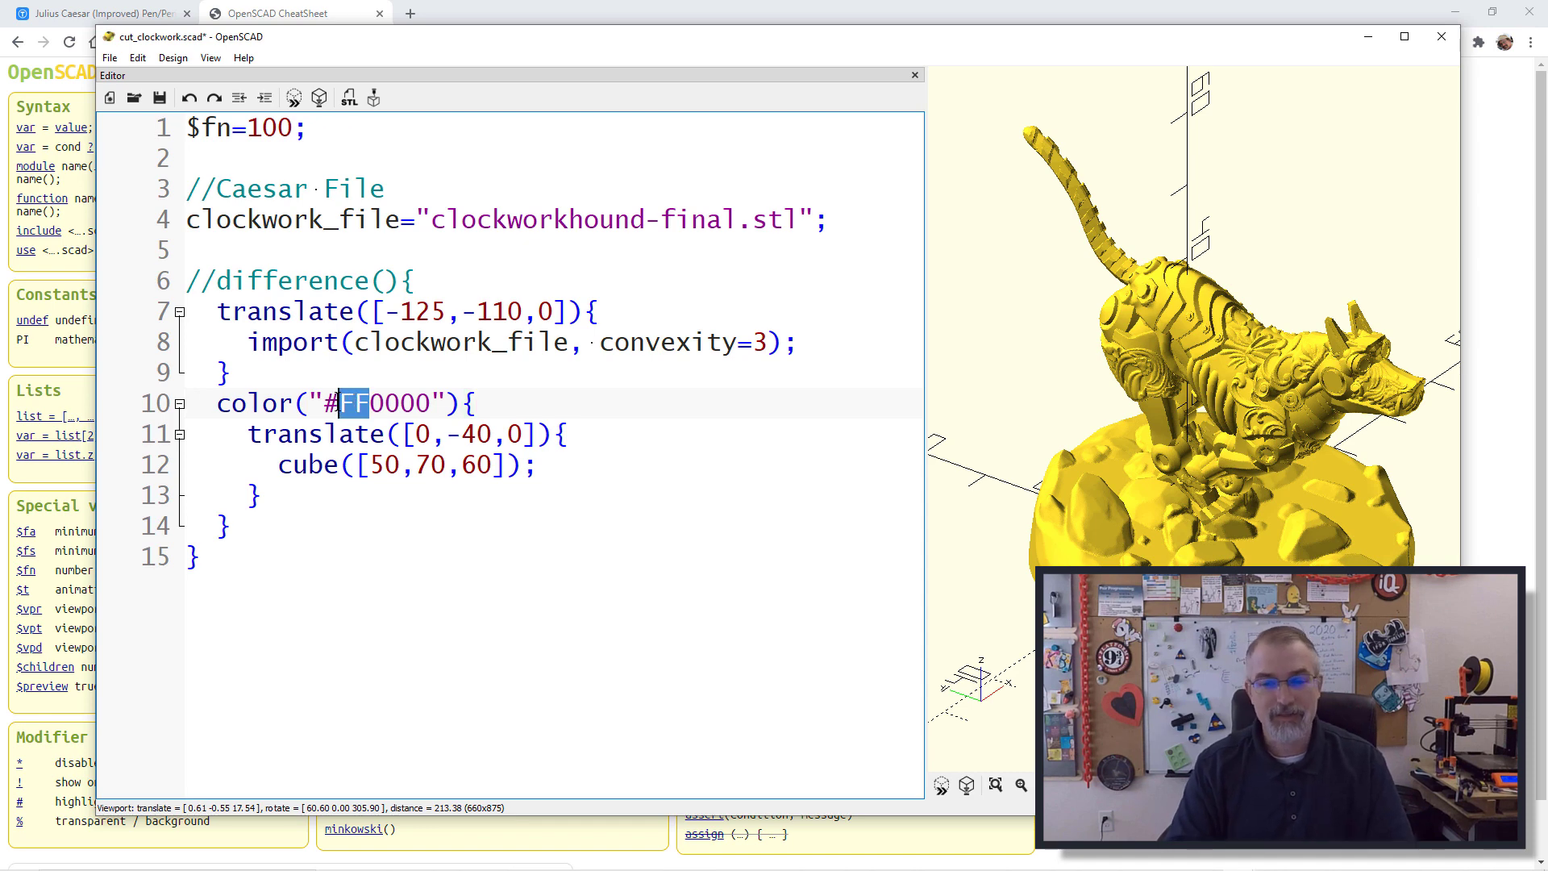
Step: Preview the code and check brace matching on lines 11–14 against the line 15 error
left_click(294, 98)
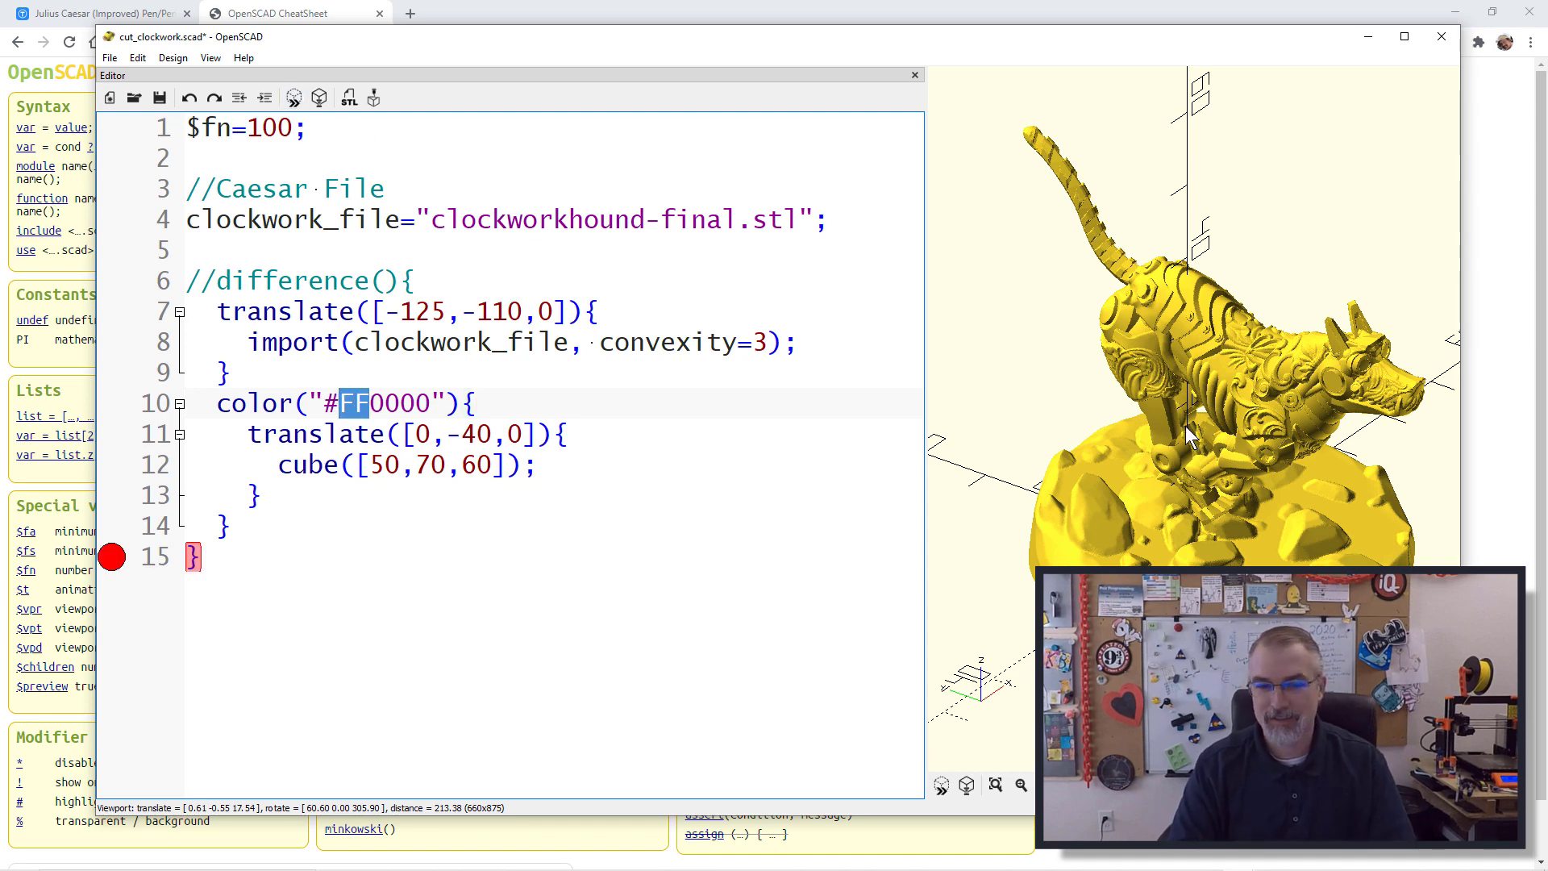
left_click(600, 434)
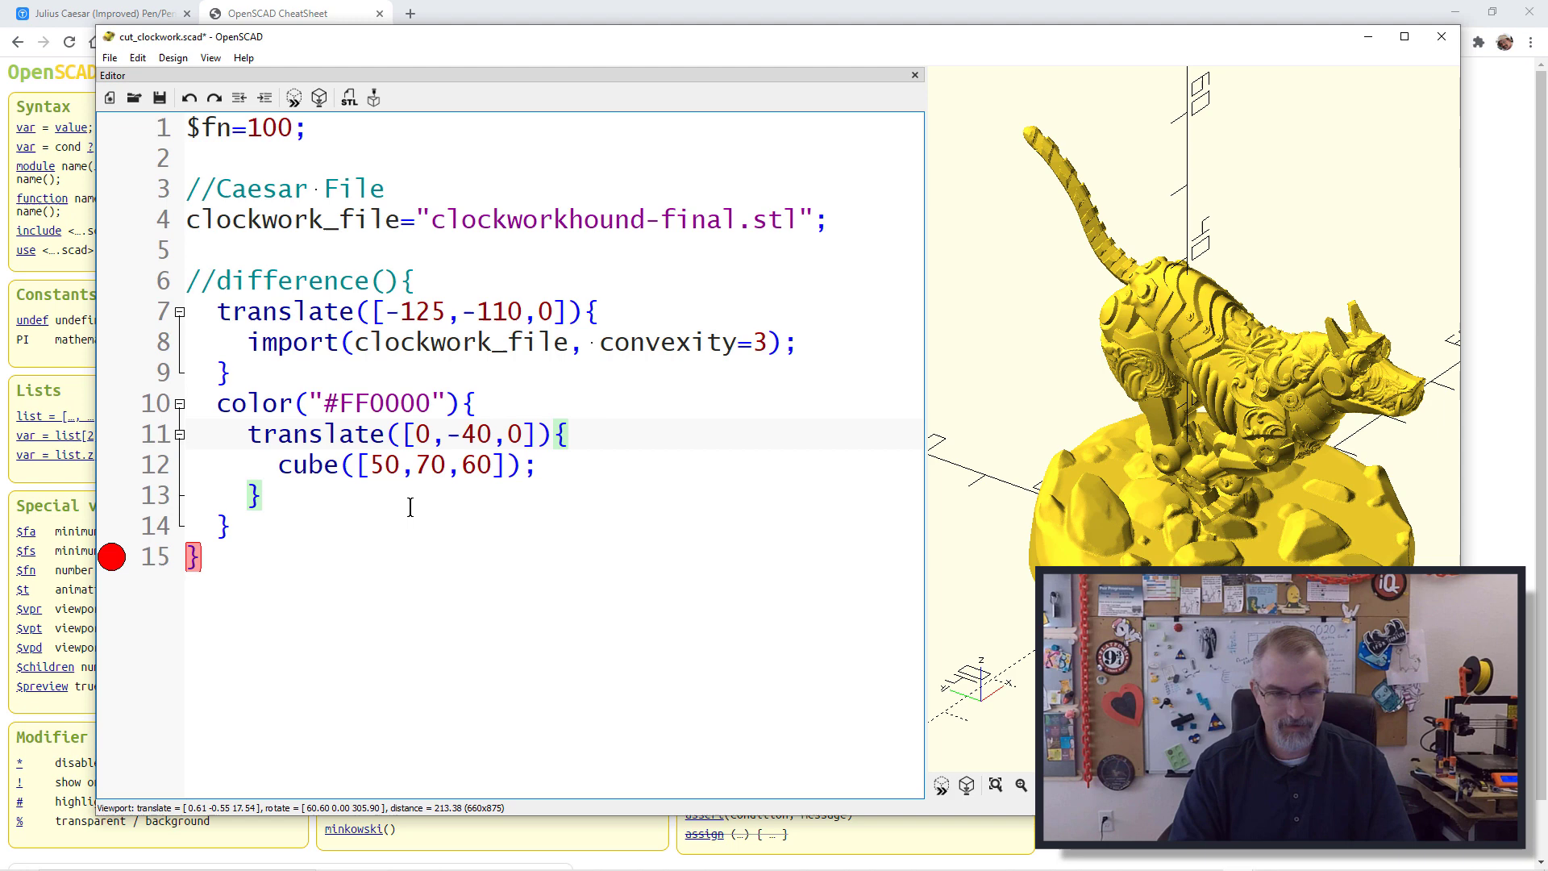
left_click(394, 494)
left_click(277, 526)
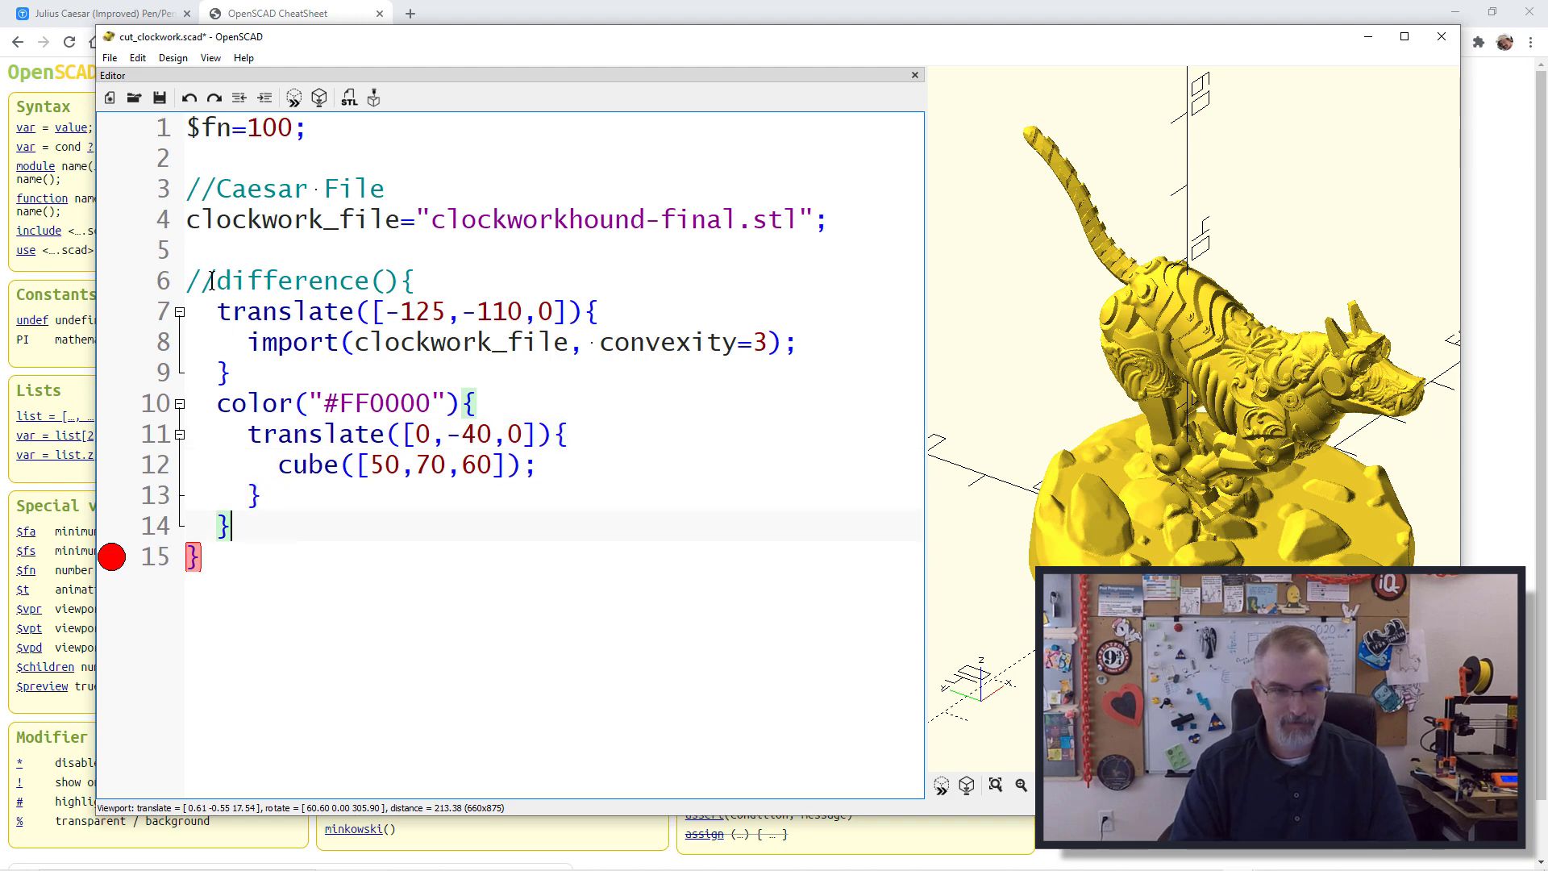
Step: Comment out the final closing brace and orbit and zoom to see the hound beside the cube
left_click(187, 555)
type("//")
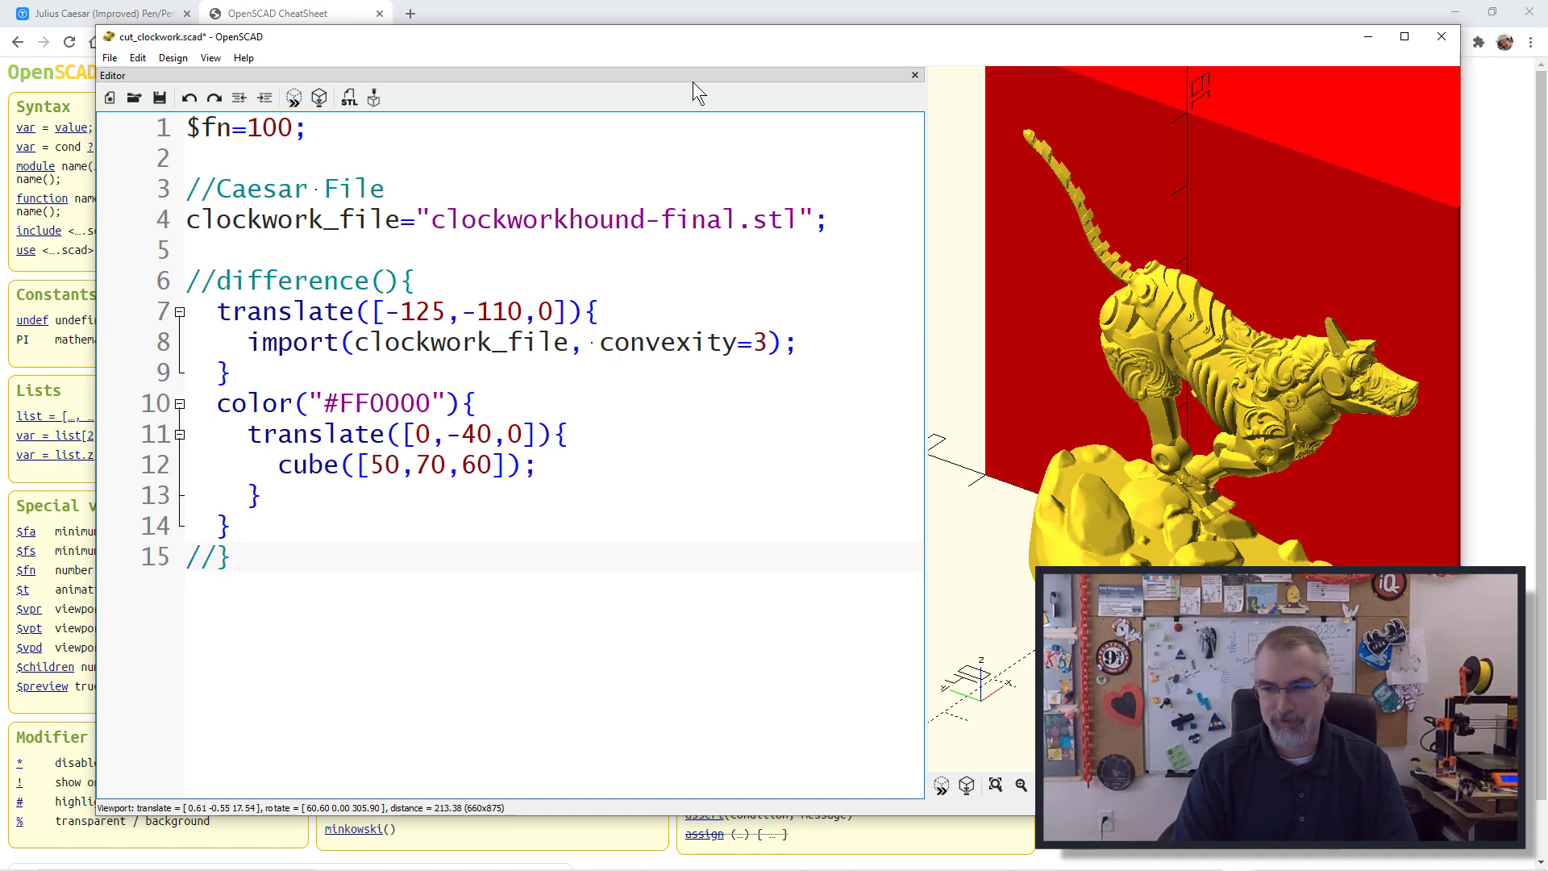
scroll(1081, 212, "down", 8)
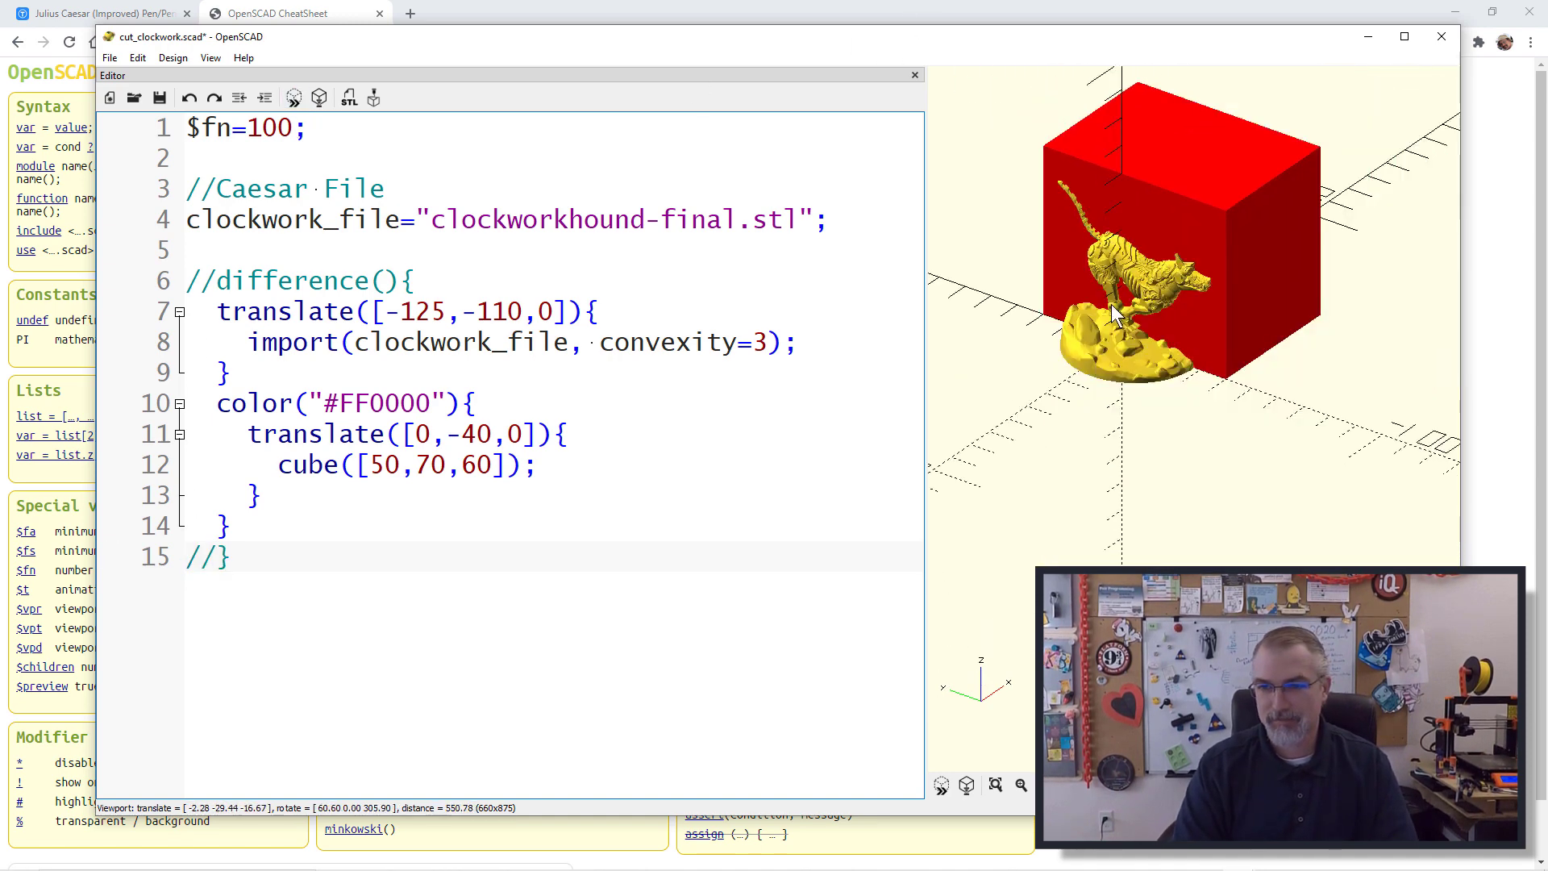
mouse_move(1141, 342)
left_mouse_down()
mouse_move(1124, 329)
mouse_move(1114, 347)
mouse_move(1128, 369)
left_mouse_up()
scroll(1115, 348, "up", 4)
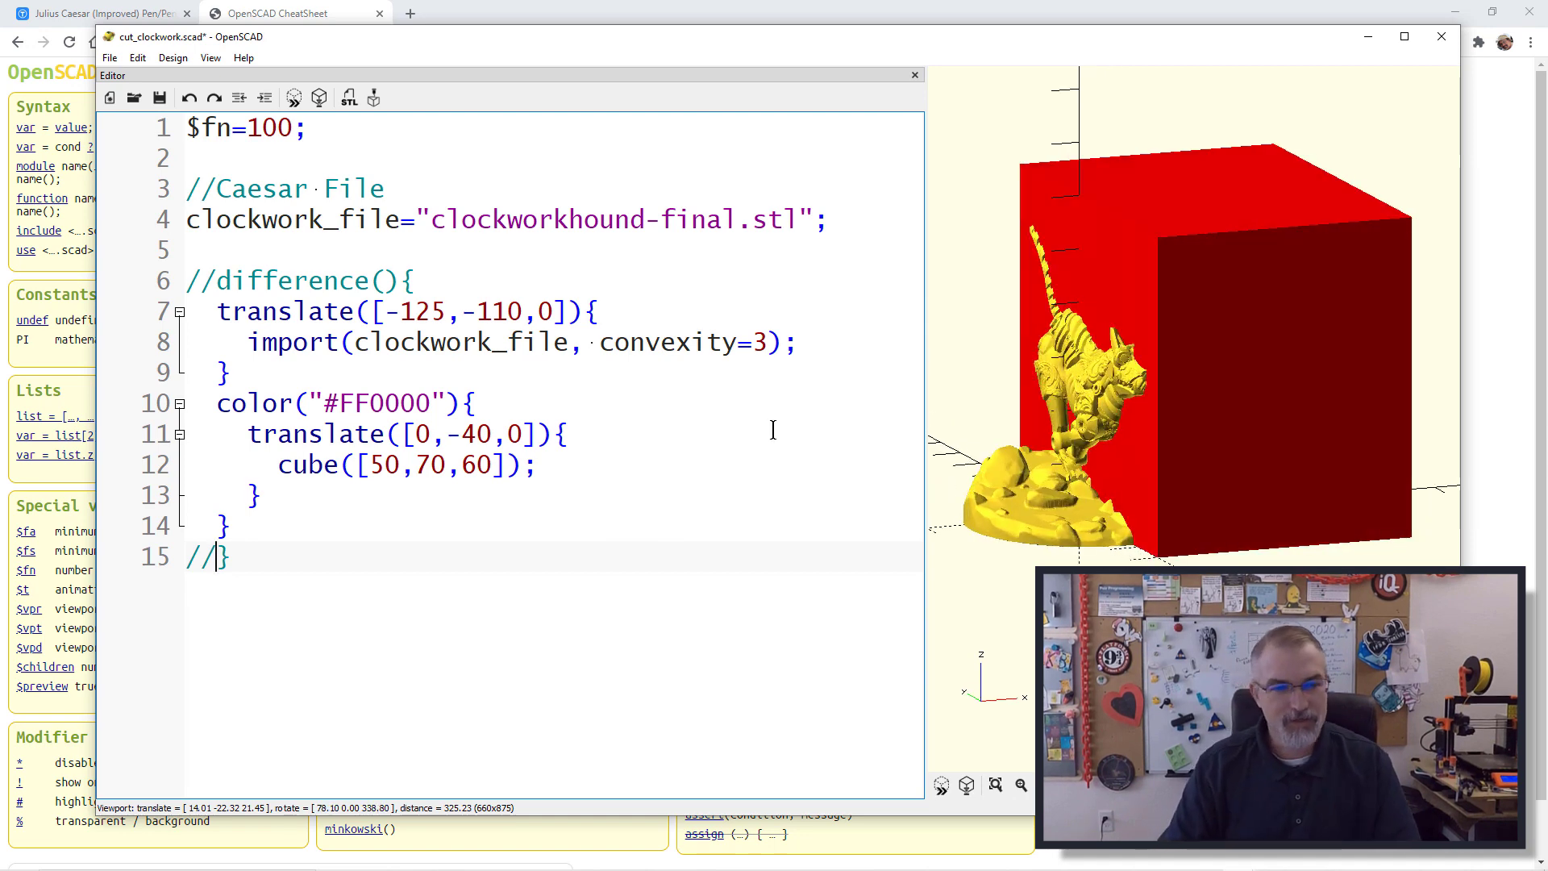
Step: Uncomment difference() and the final brace, then preview the hound with the cube subtracted
key("BackSpace")
key("BackSpace")
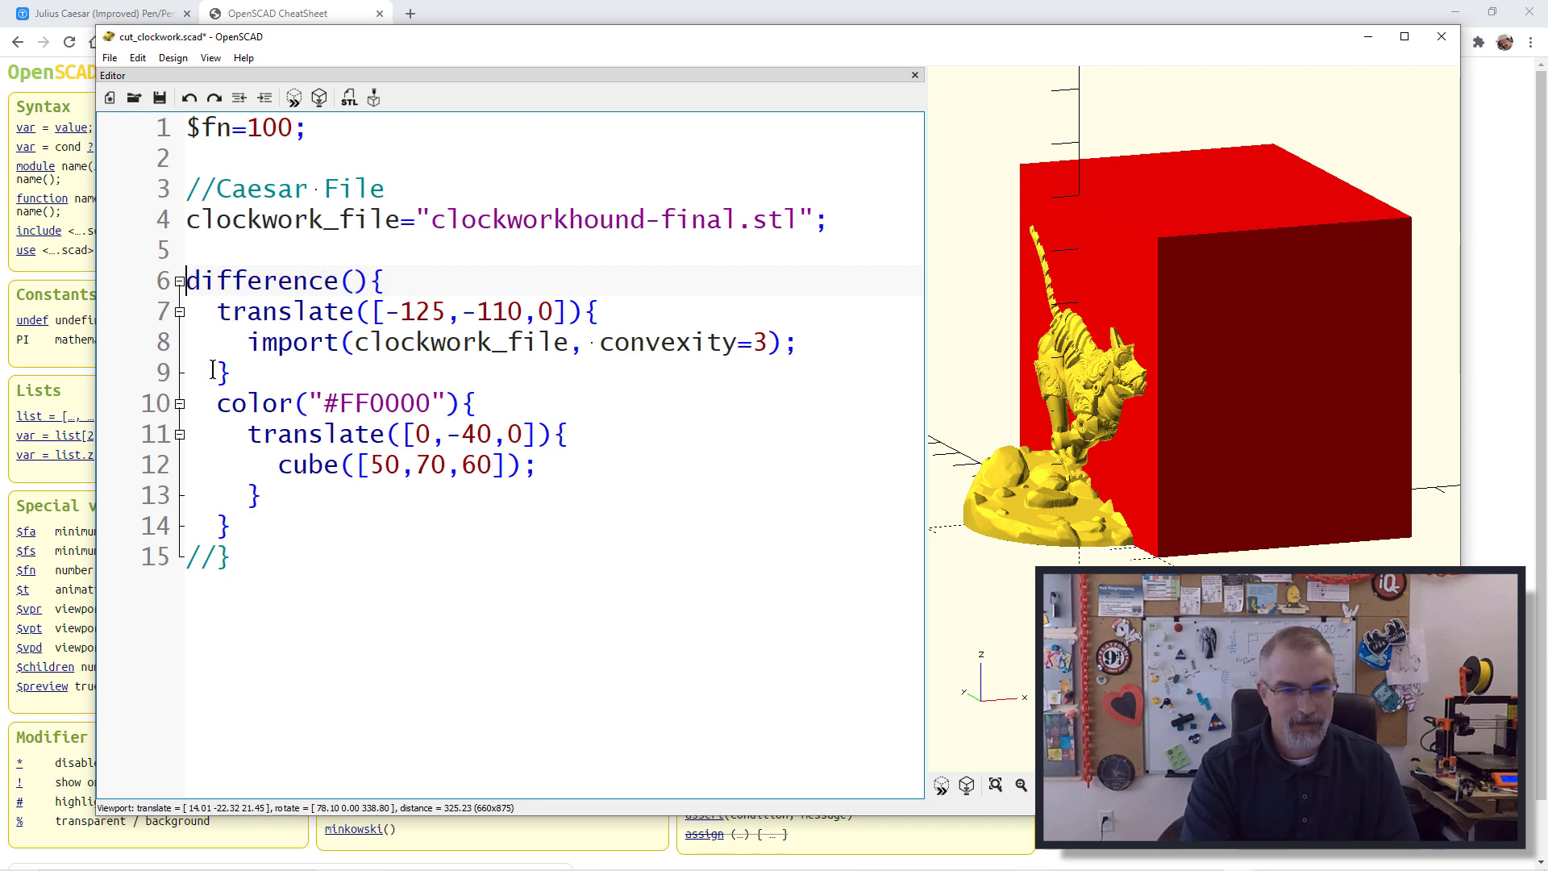
left_click(214, 555)
key("BackSpace")
key("BackSpace")
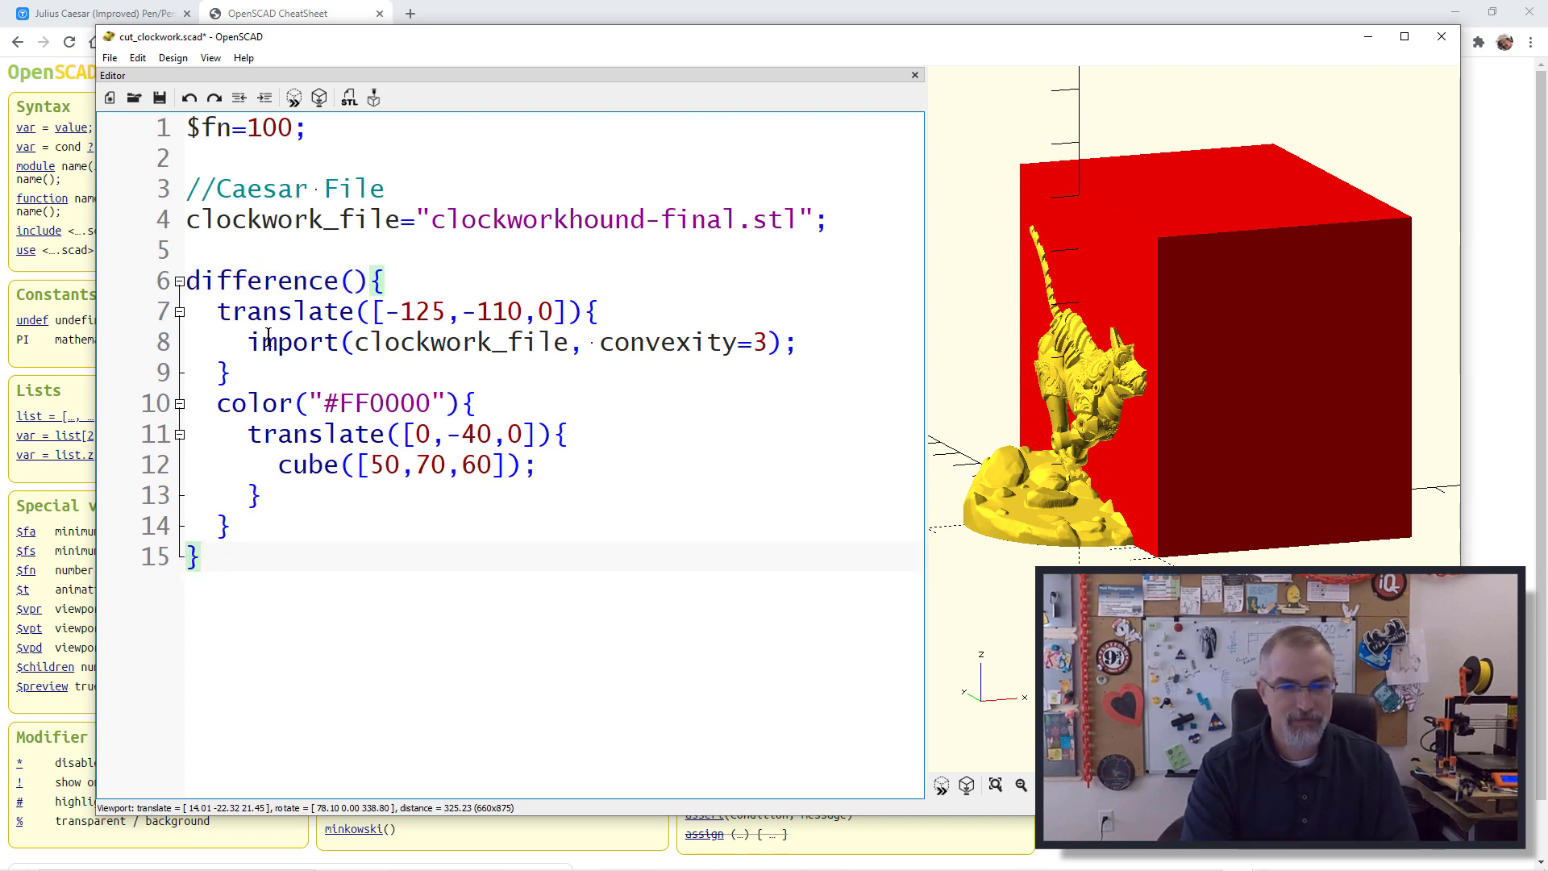
left_click_drag(268, 338, 402, 353)
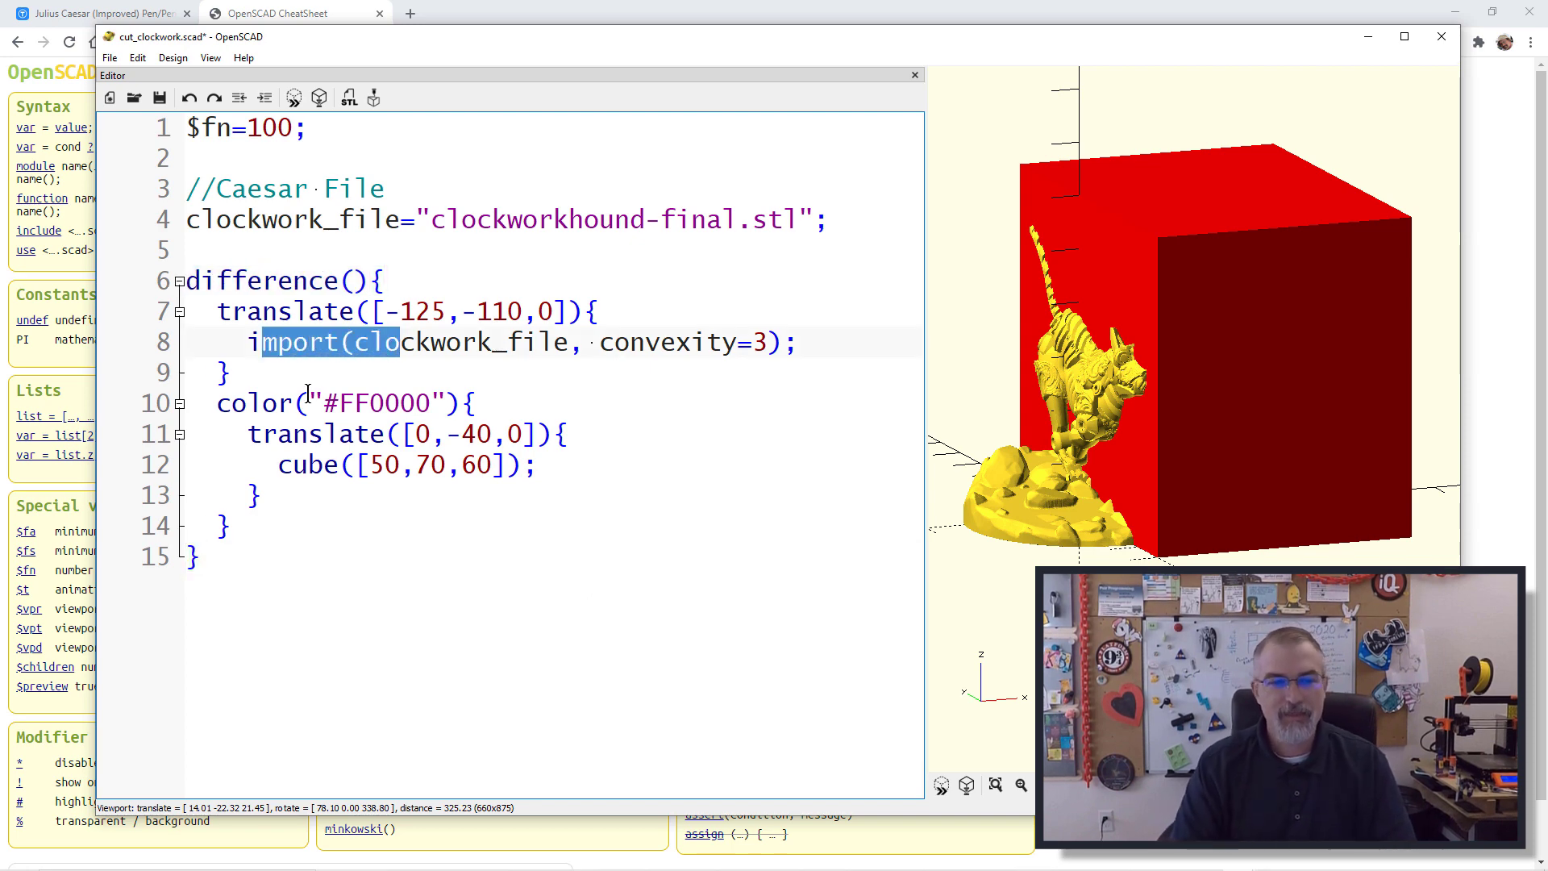
left_click_drag(261, 403, 250, 431)
left_click(259, 405)
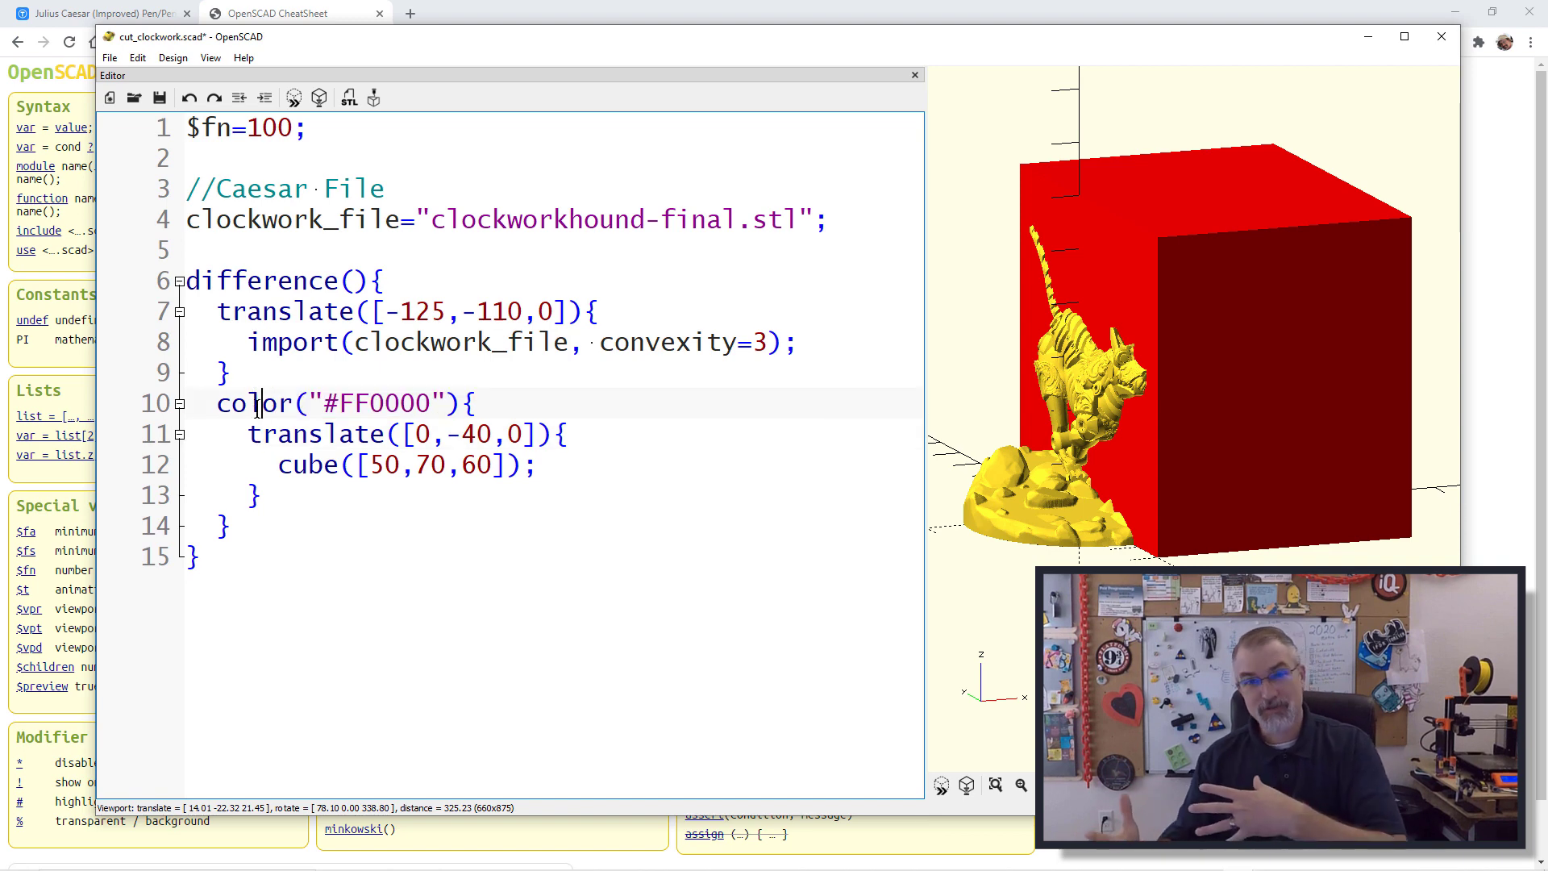
left_click(293, 104)
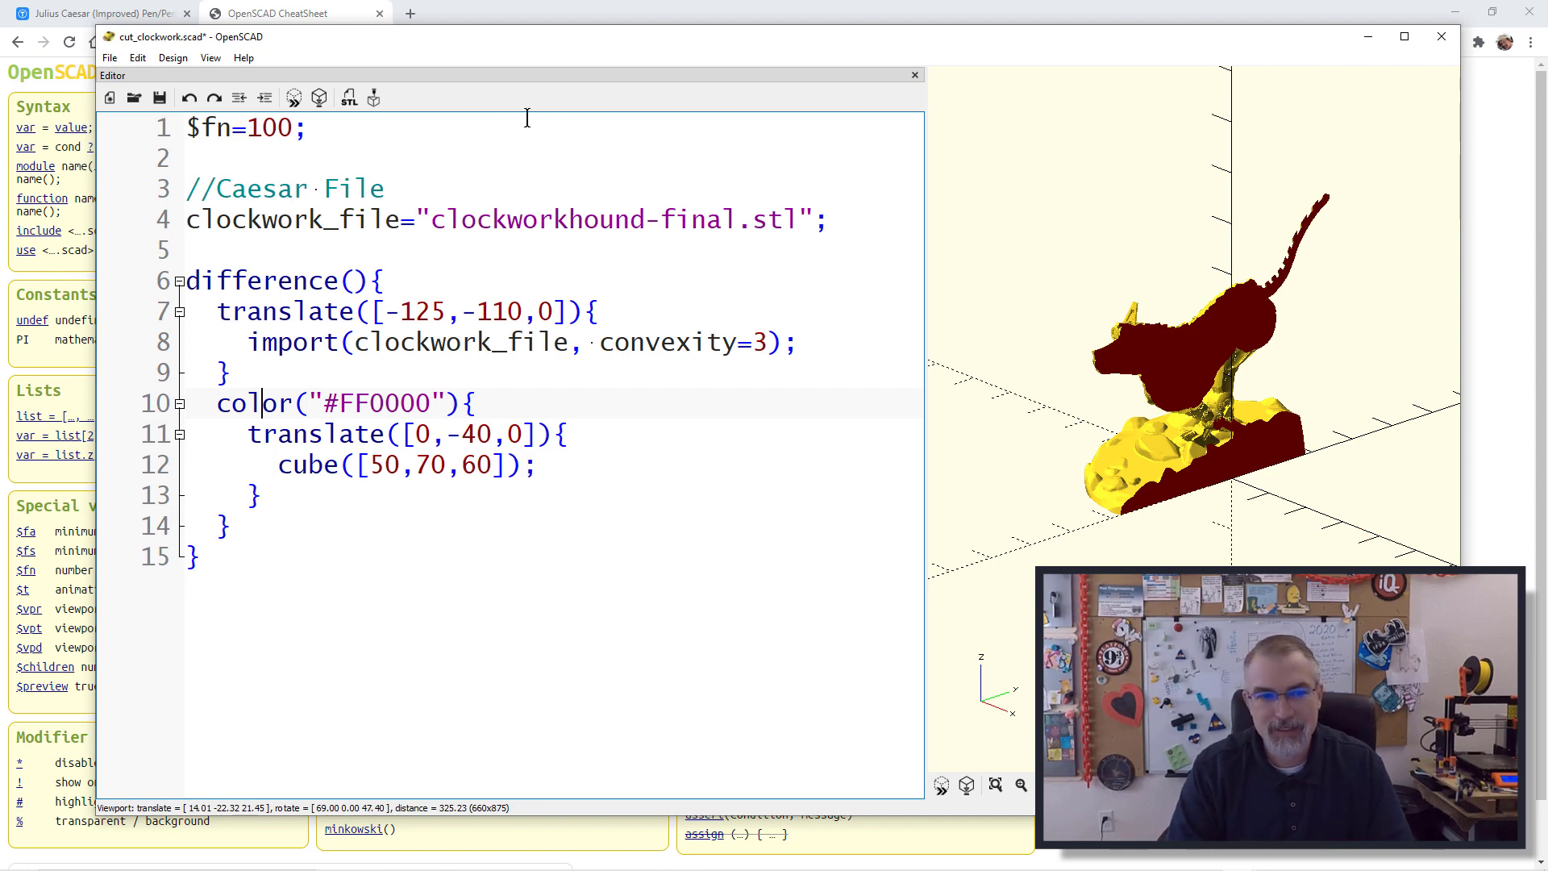
Step: Fully render the cut hound, then minimize the OpenSCAD window with Super+Down
left_click(320, 98)
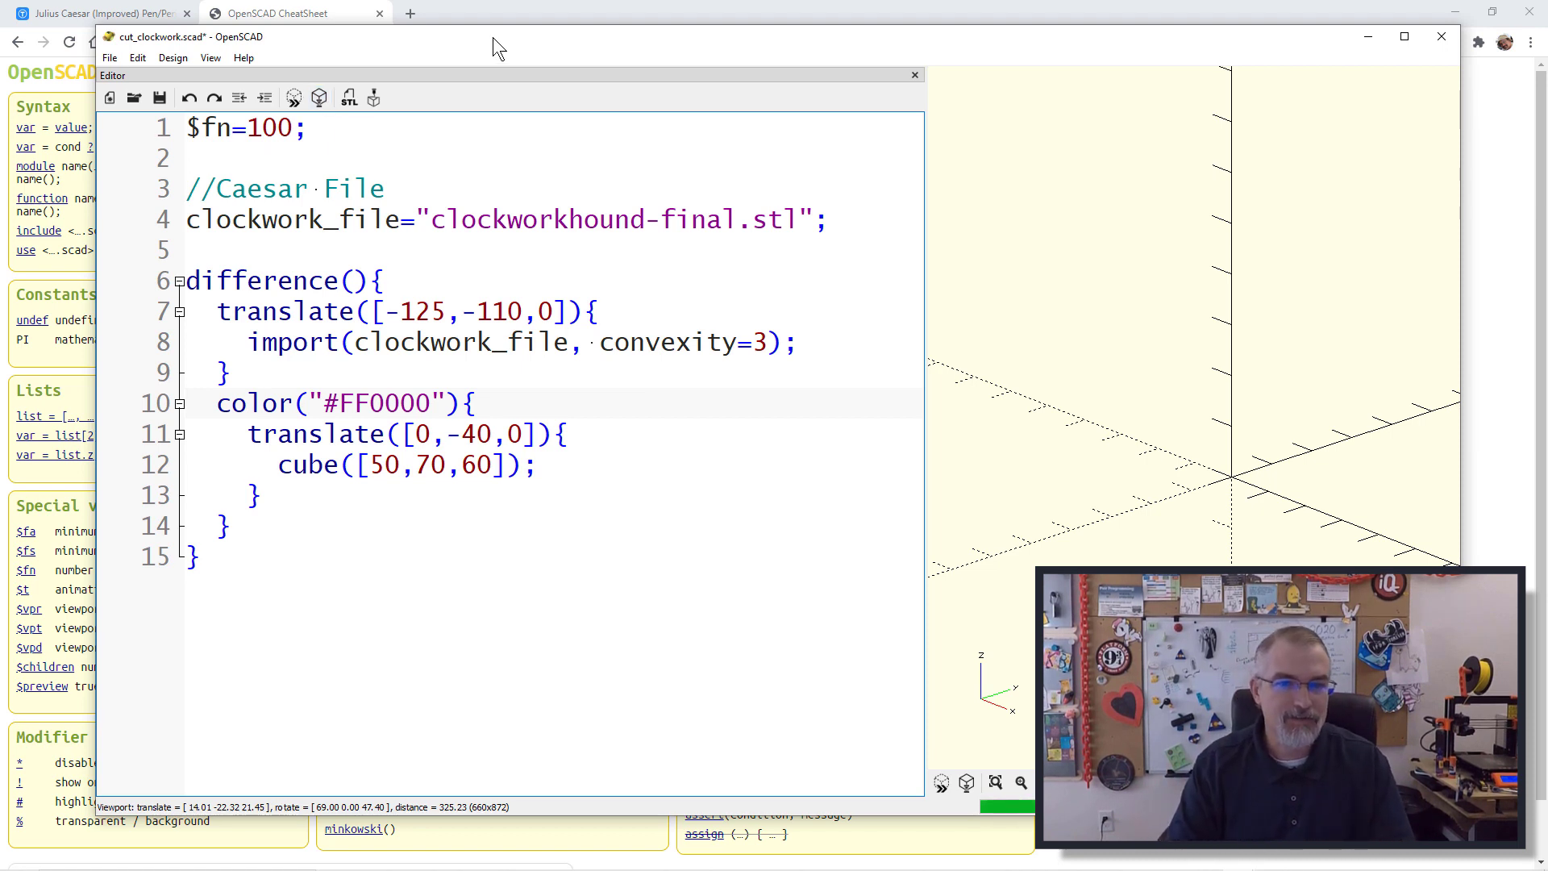
key("super+Down")
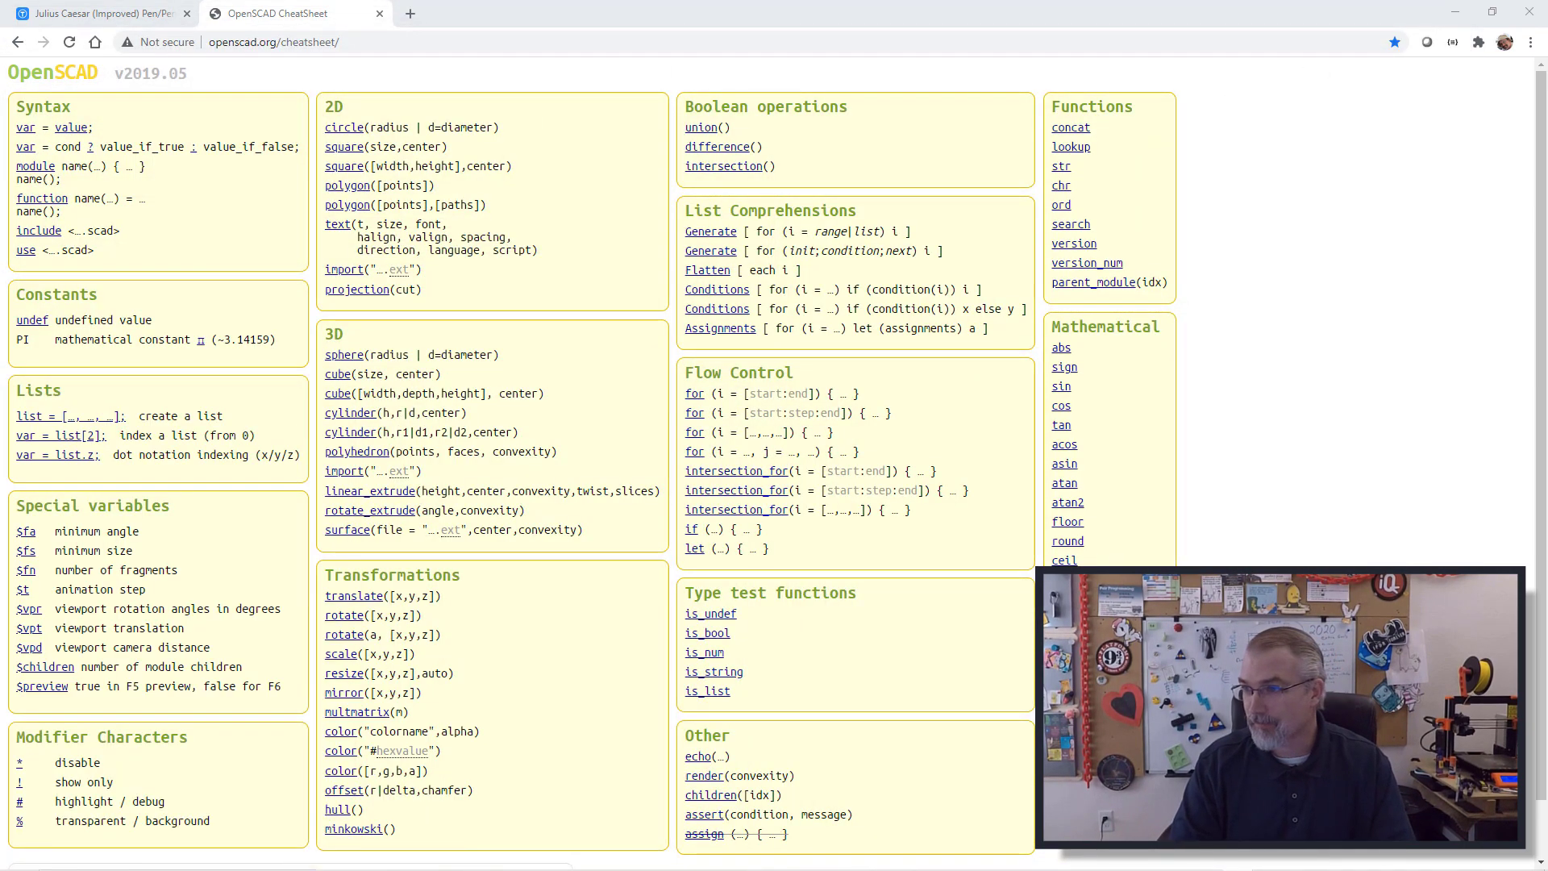
Step: In cut_something.scad, comment out difference(), the cube line and the final closing brace
key("alt+Tab")
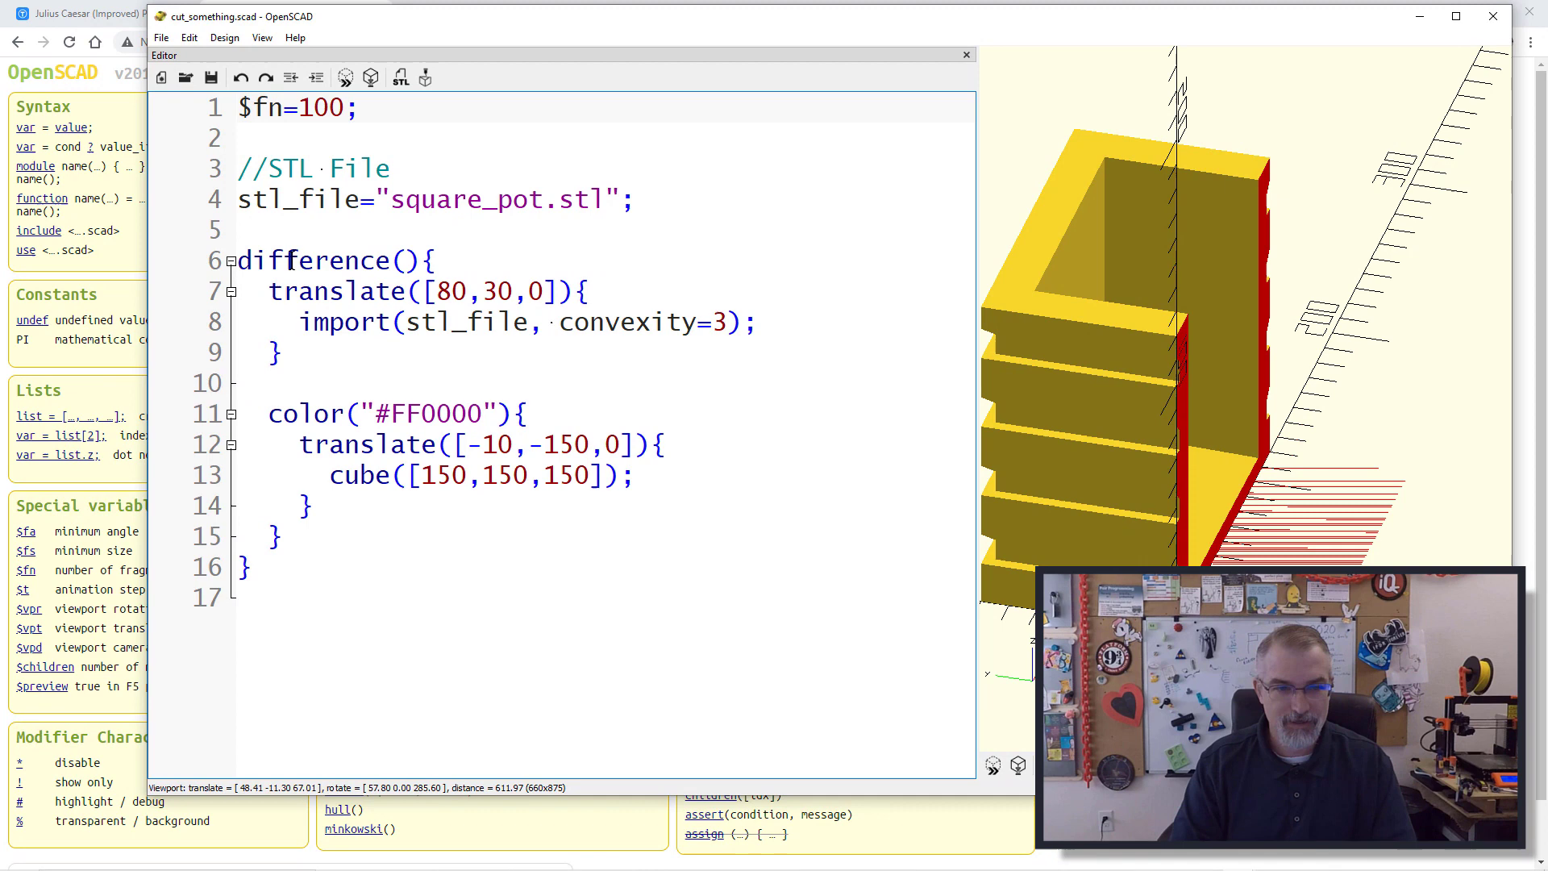
type("//")
key("Down")
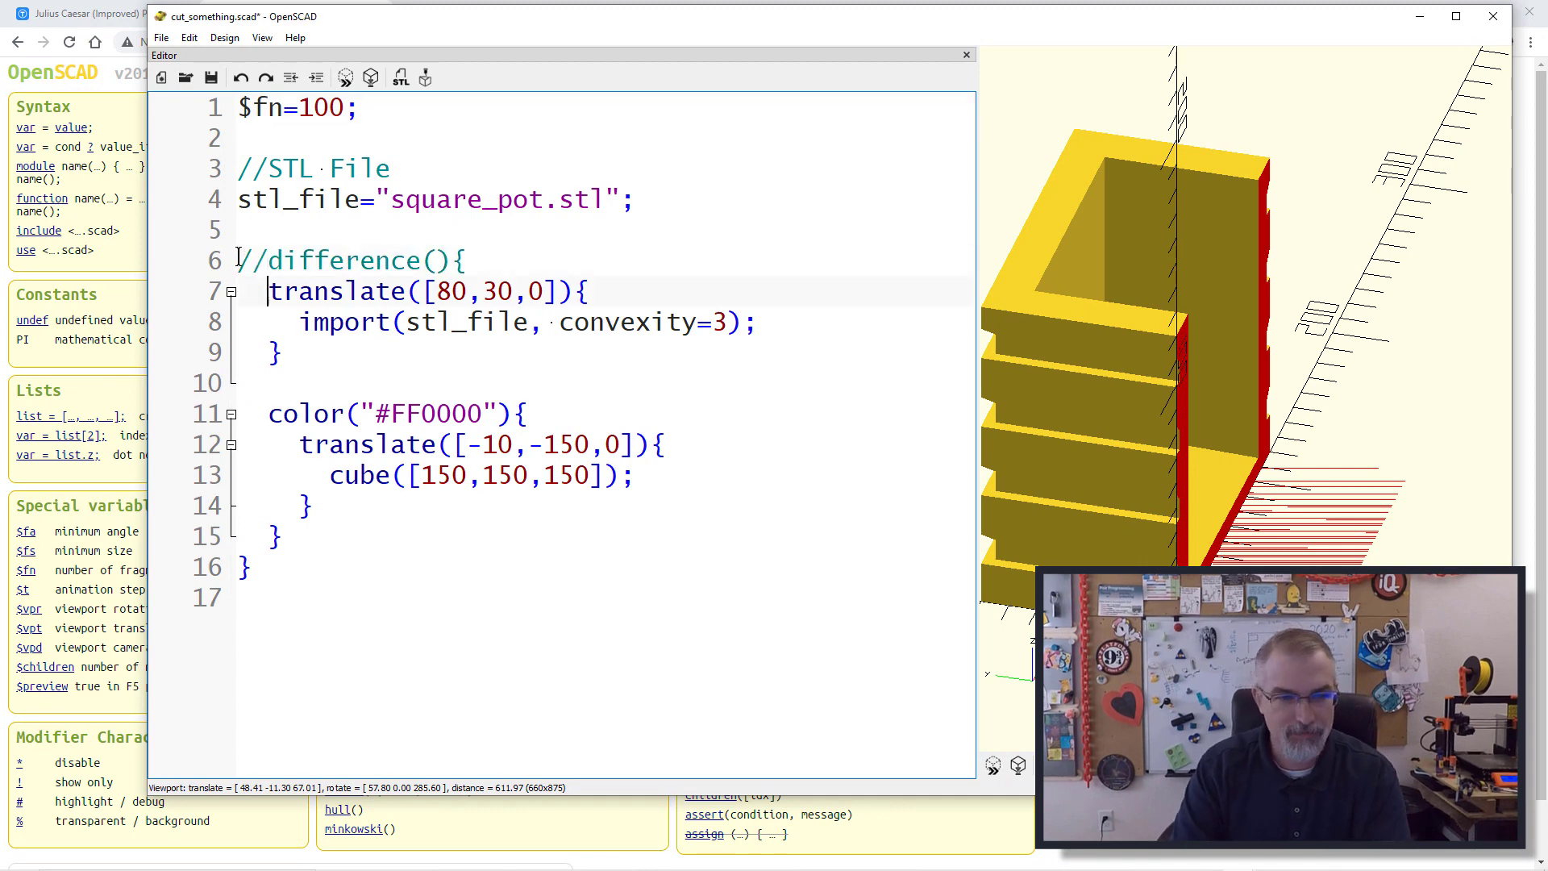
key("Down")
key("Down")
key("Down")
key("Down")
key("Down")
key("Down")
type("//")
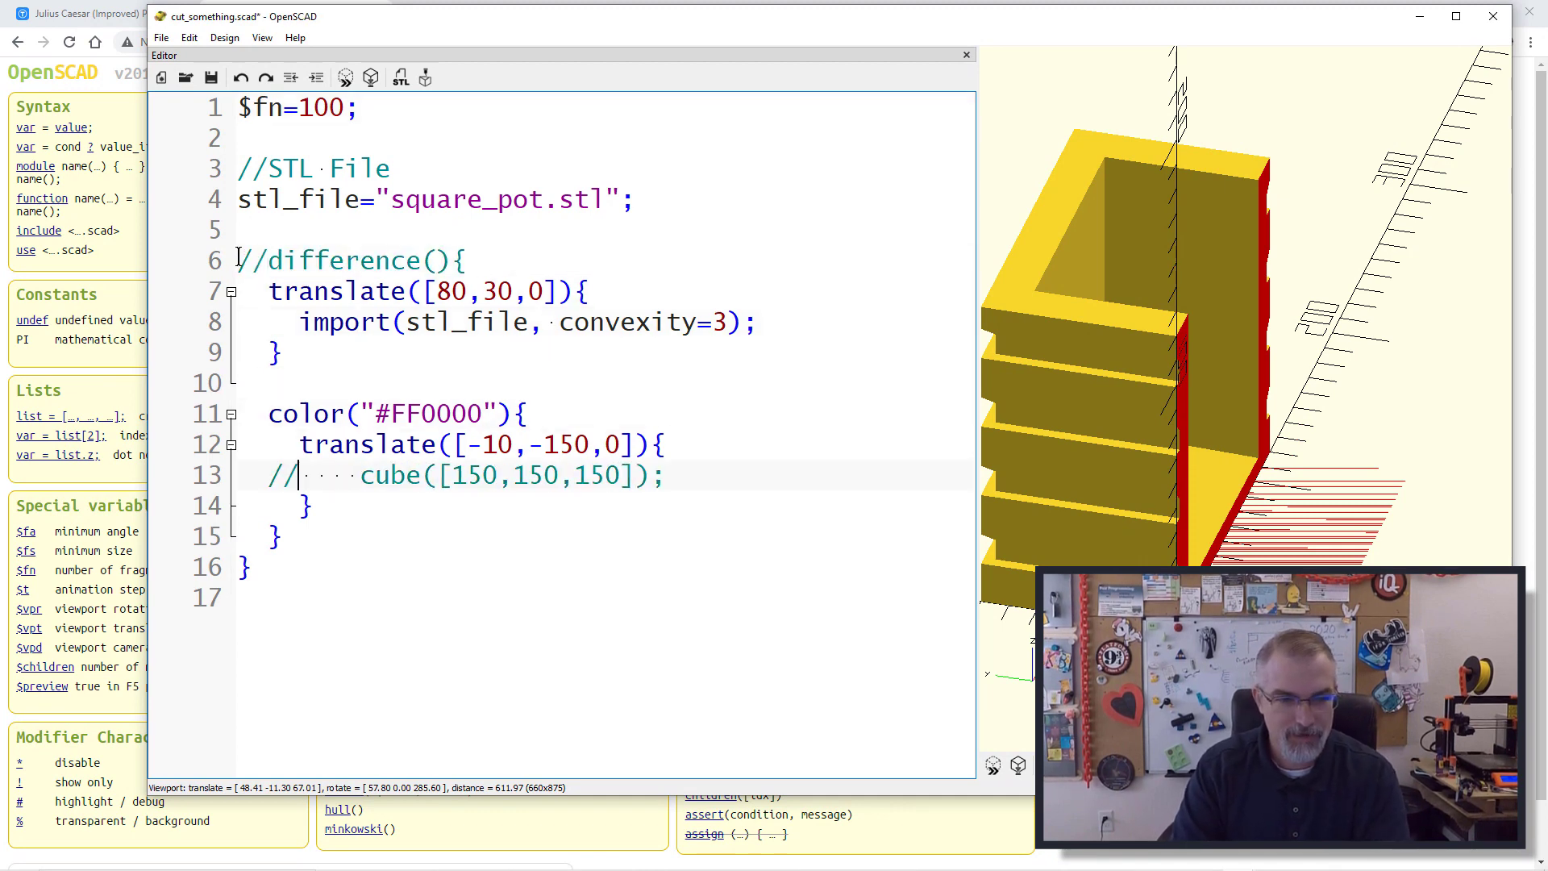
key("Down")
key("Down")
key("Down")
key("Home")
type("//")
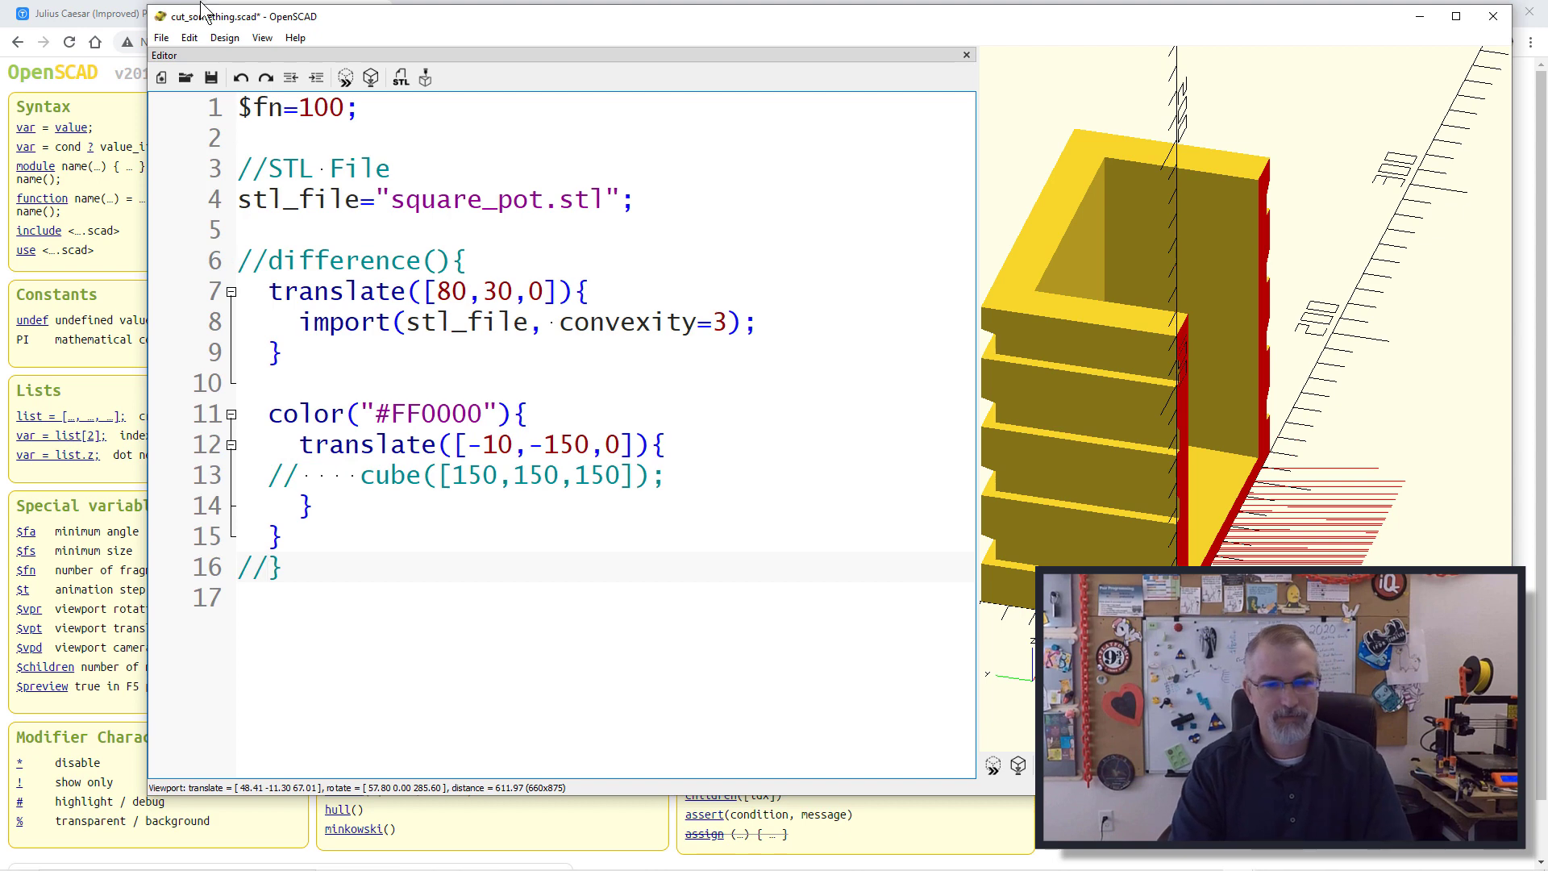
Step: Preview and orbit the square pot alone, then uncomment the cube([150,150,150]) line
left_click(339, 86)
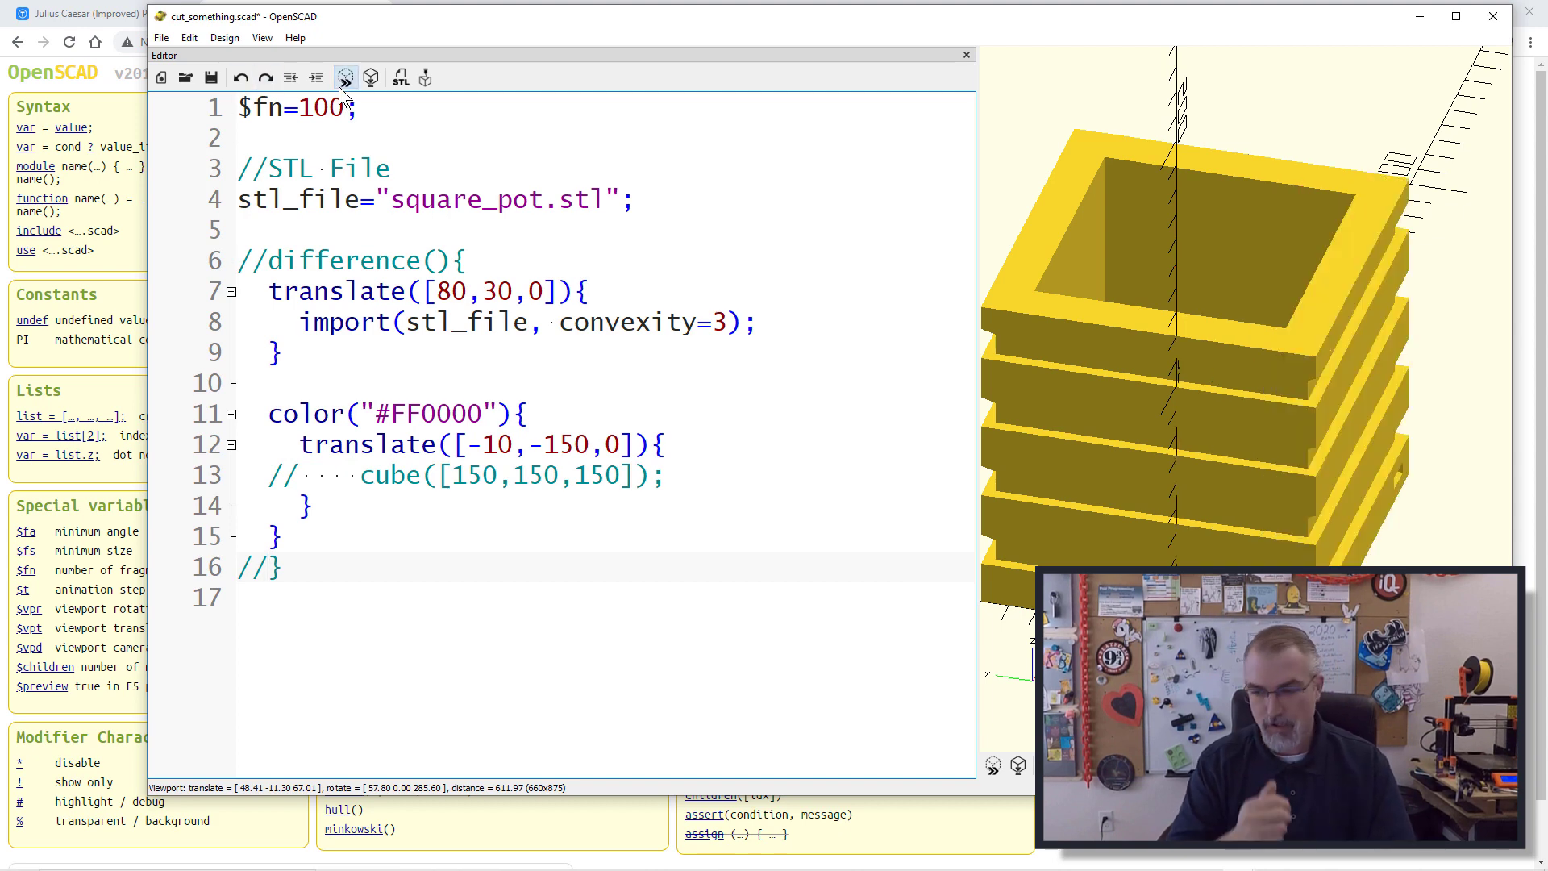
left_click_drag(1177, 367, 1112, 370)
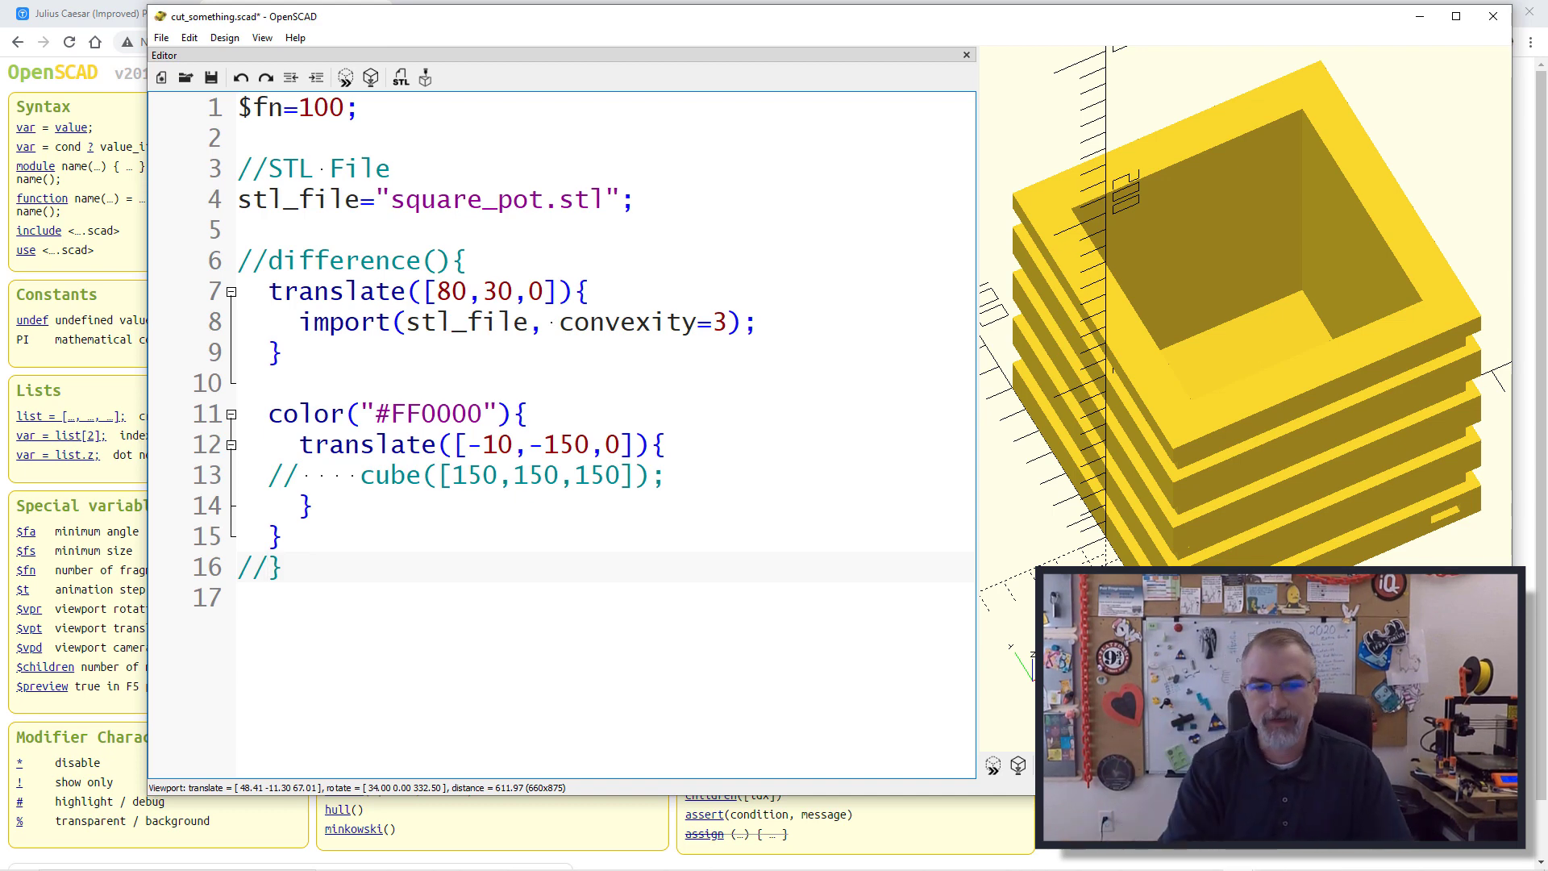
left_click(271, 475)
key("Delete")
key("Delete")
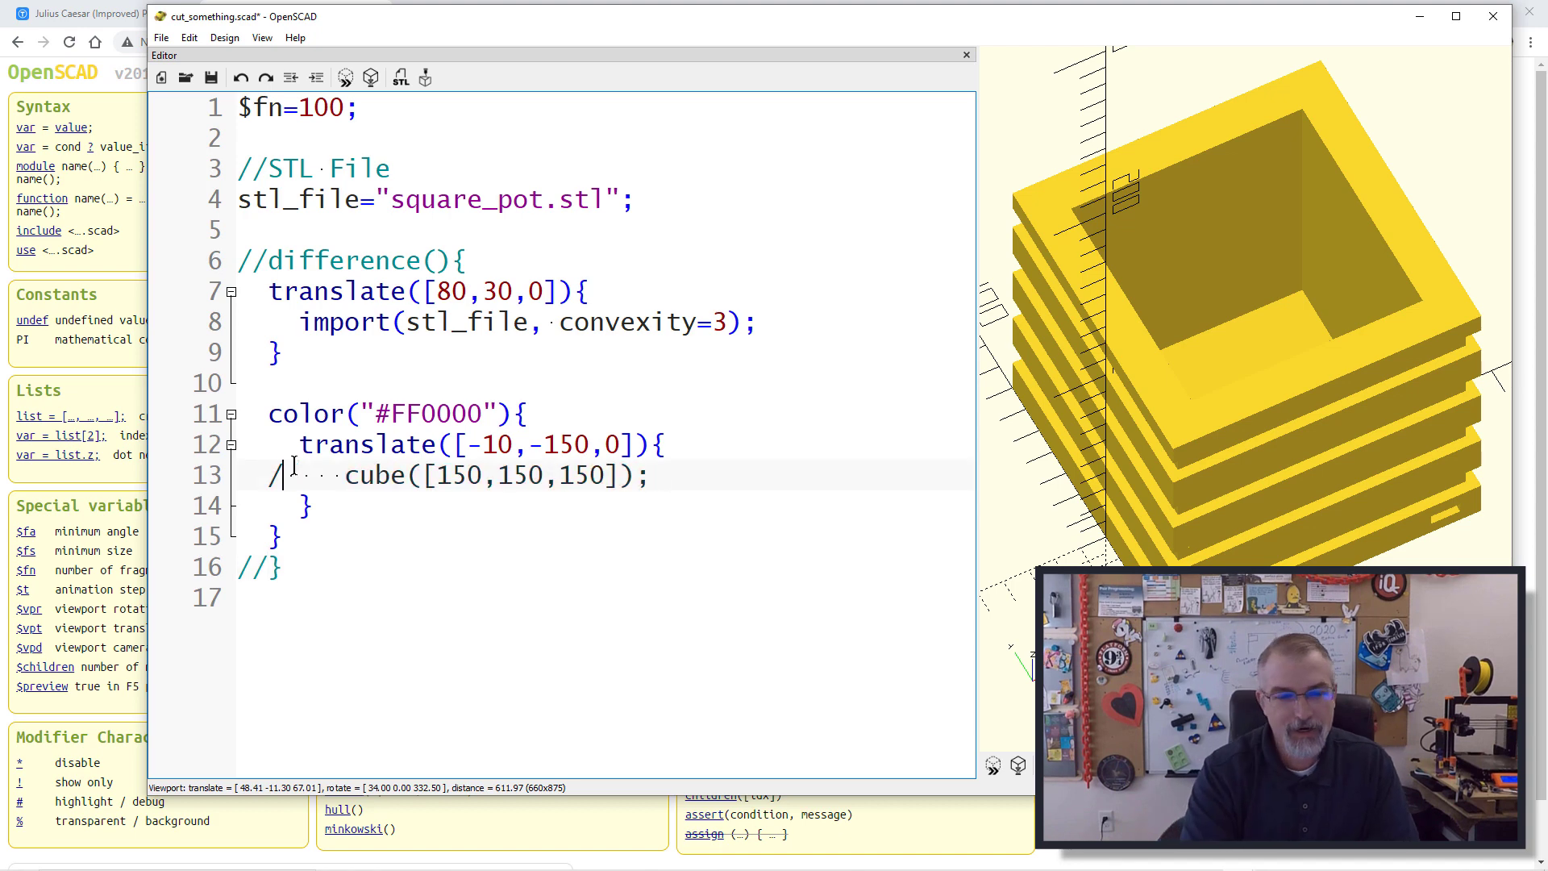
Step: Preview the pot beside the red cube, then uncomment the final brace and difference()
left_click(345, 78)
left_click_drag(1052, 528, 1127, 476)
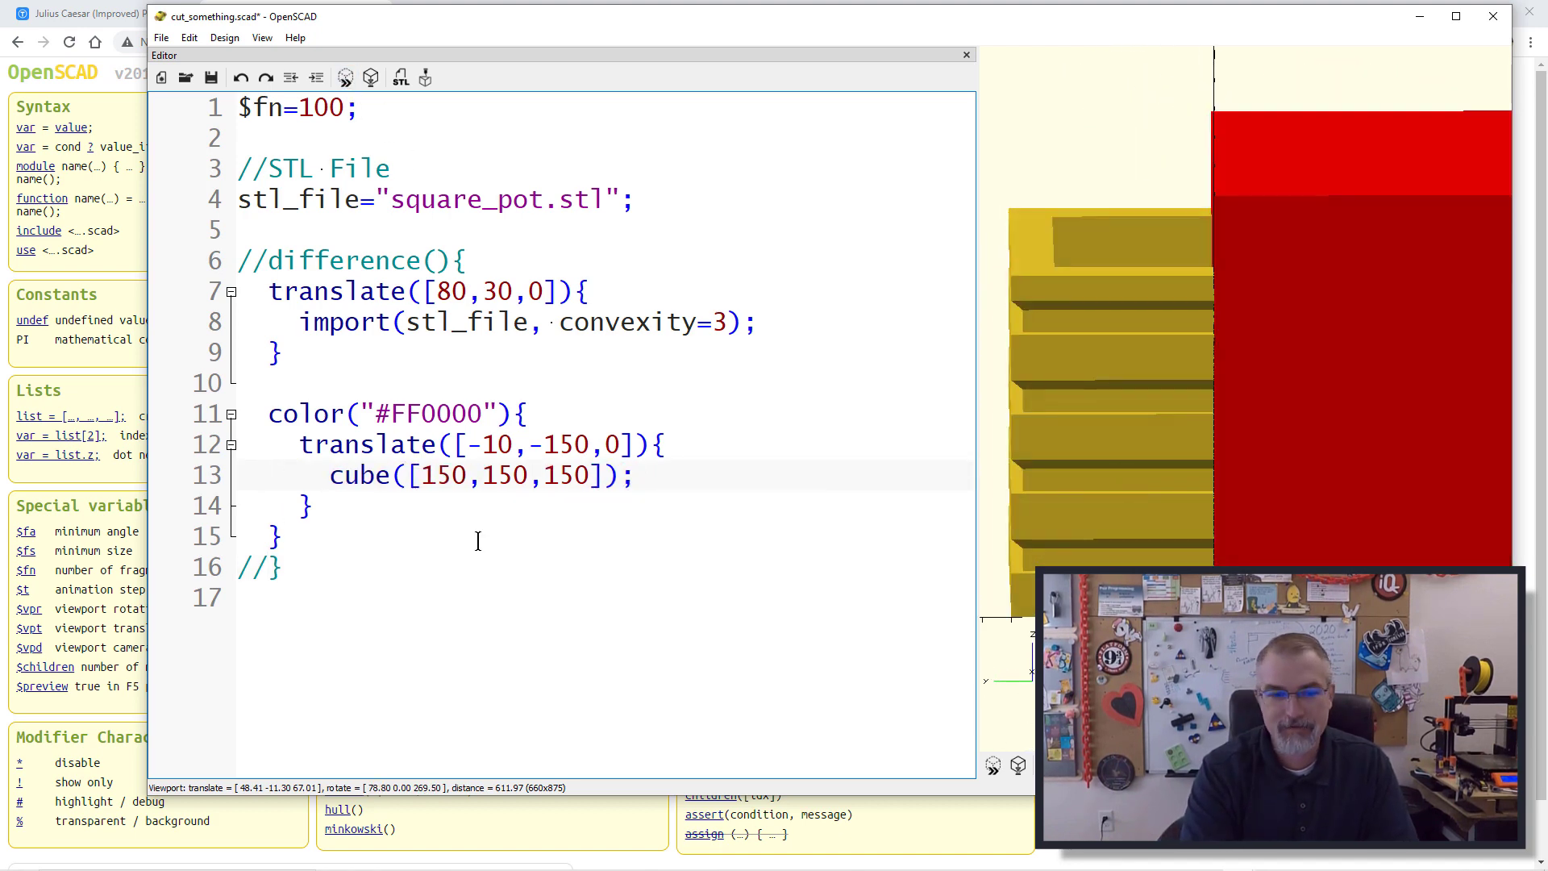
left_click(268, 567)
key("BackSpace")
key("BackSpace")
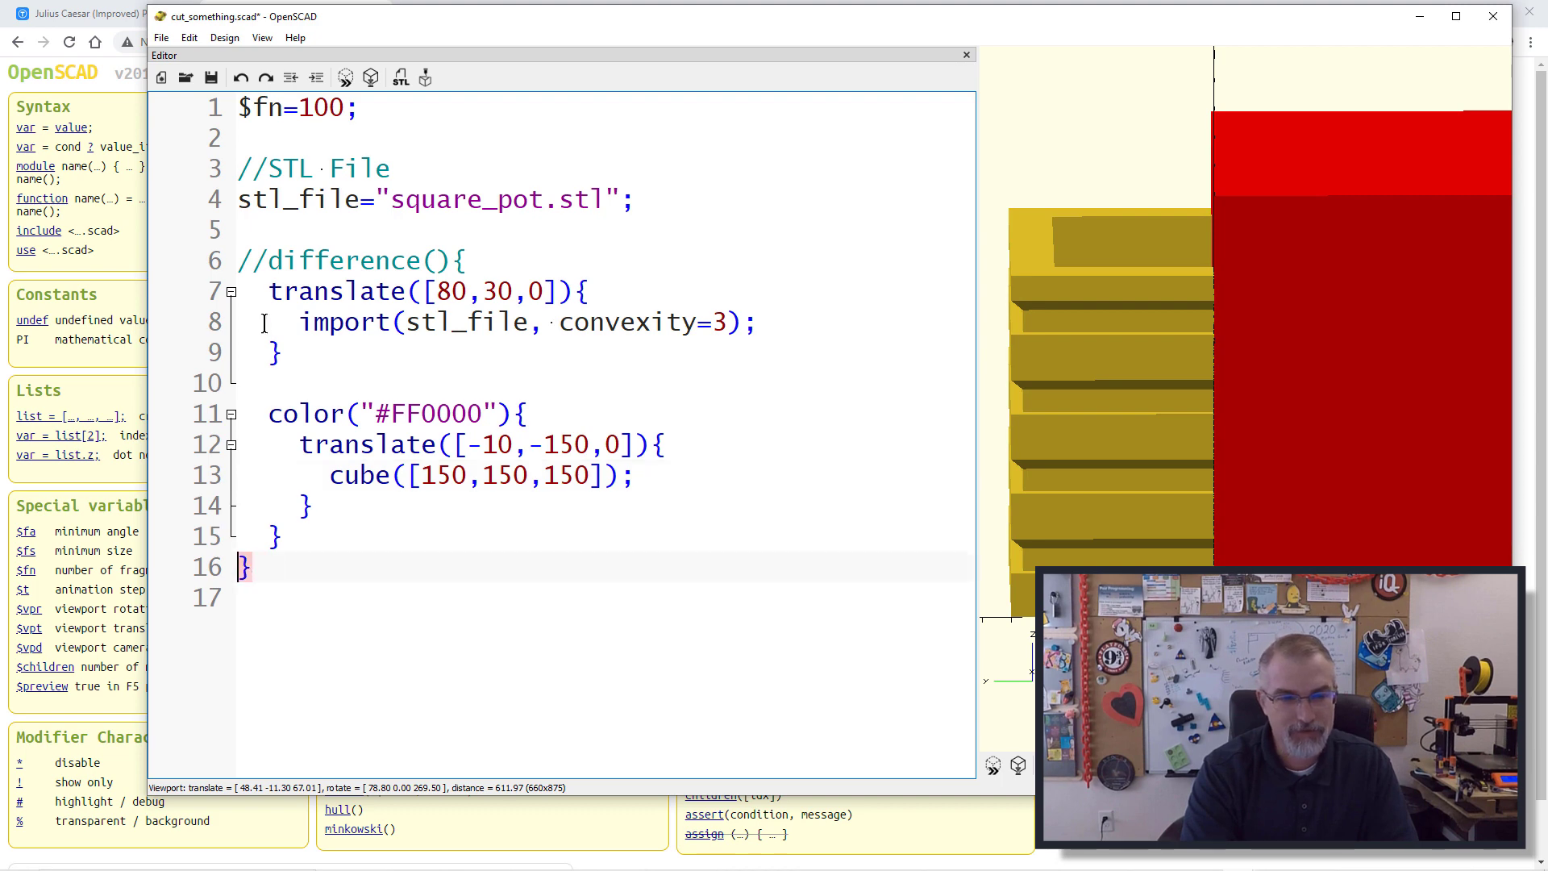
left_click(266, 260)
key("BackSpace")
key("BackSpace")
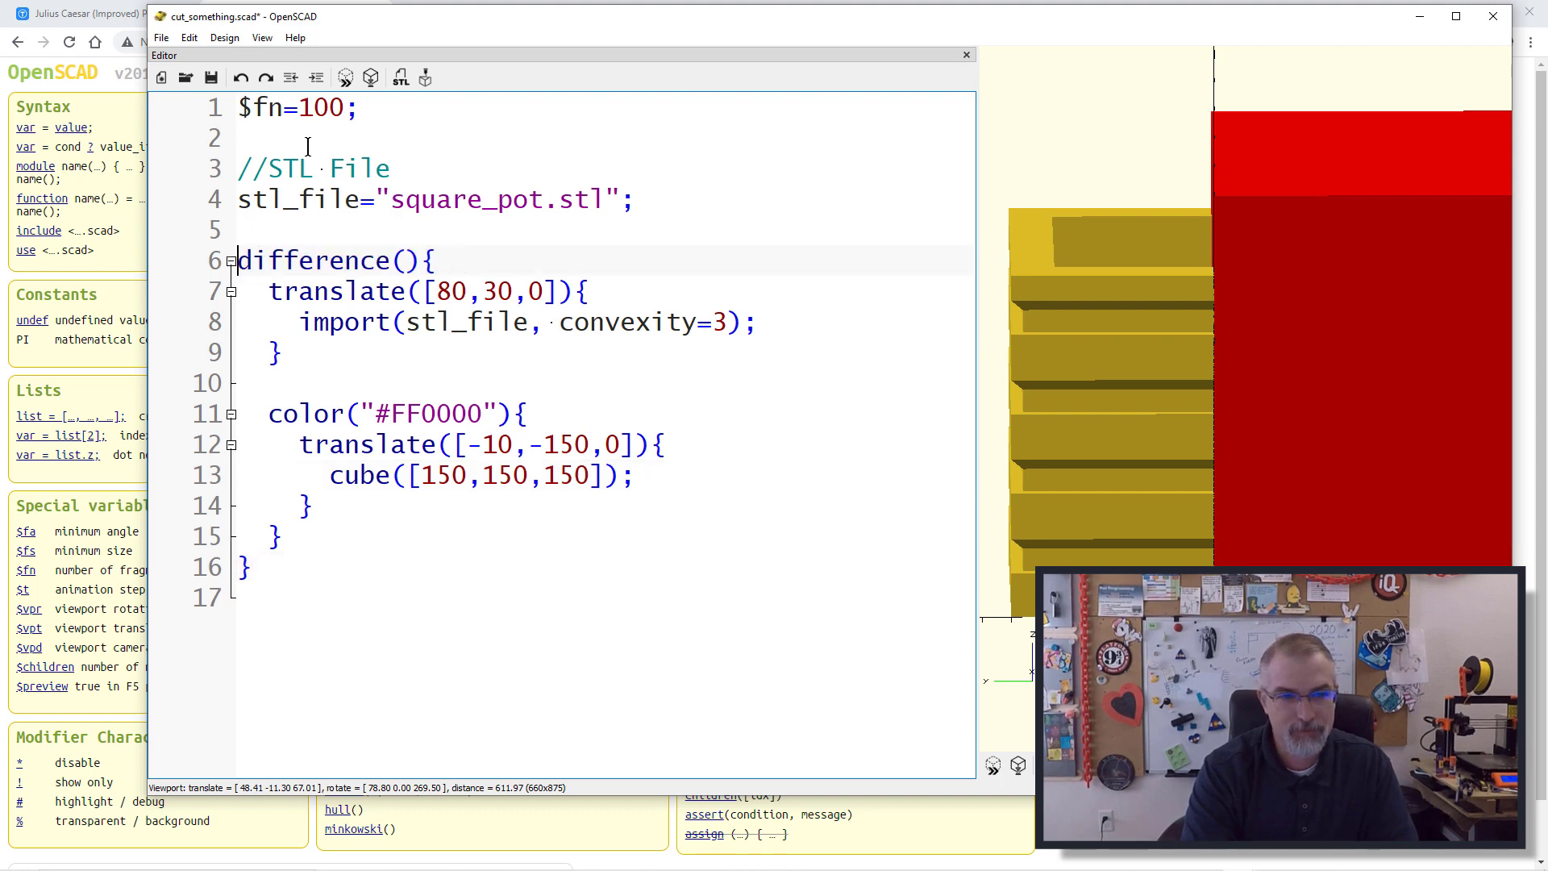
Step: Preview and fully render the pot with one side cut away, orbiting to an angled side view
left_click(346, 78)
left_click_drag(1105, 412, 1036, 413)
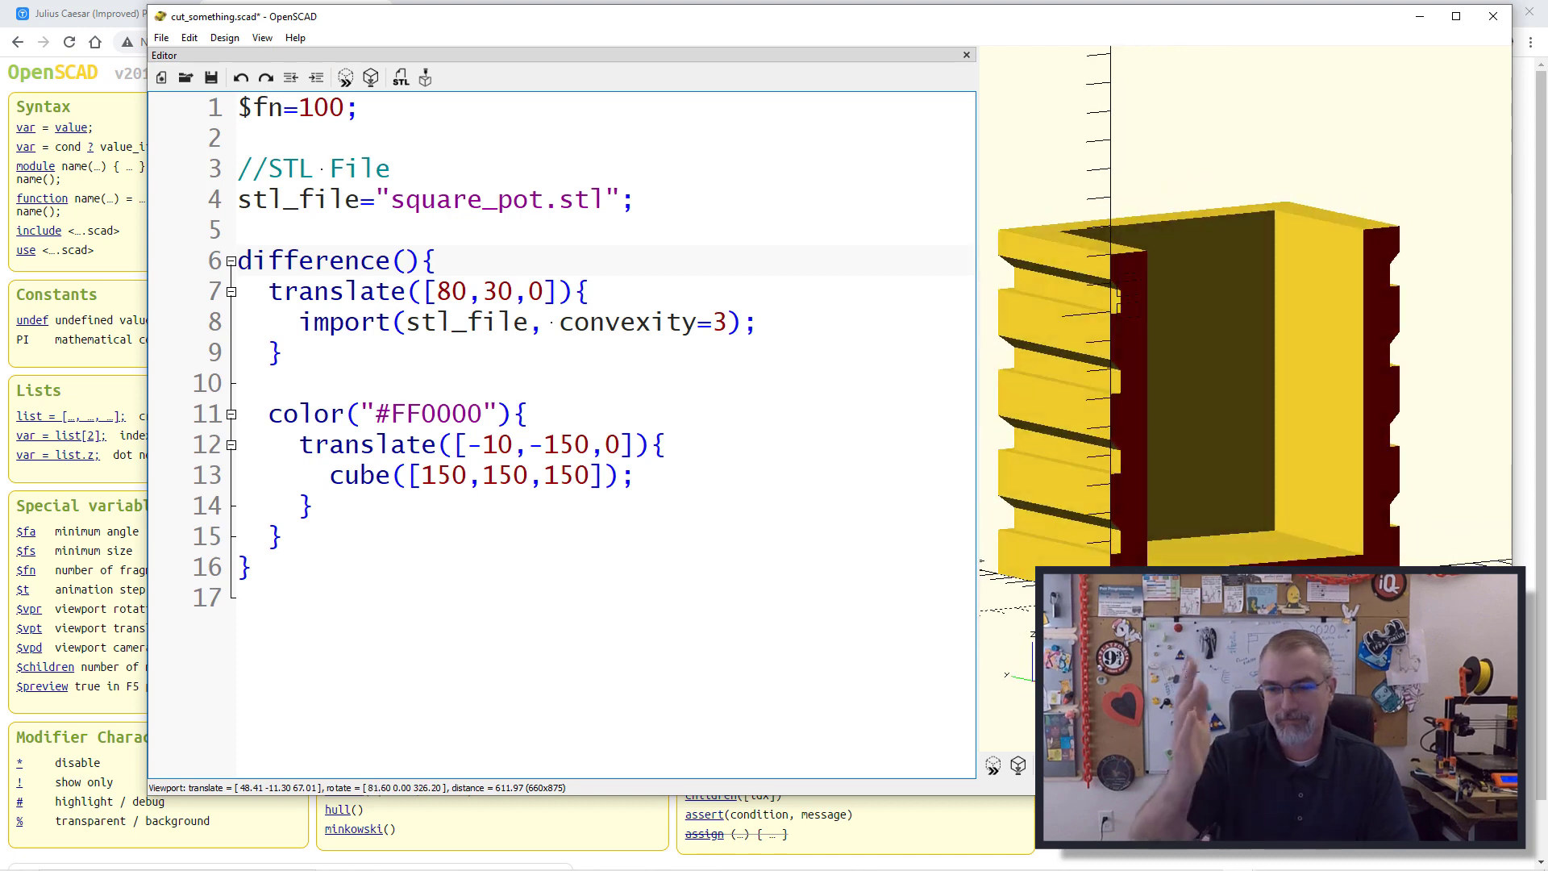
left_click(372, 87)
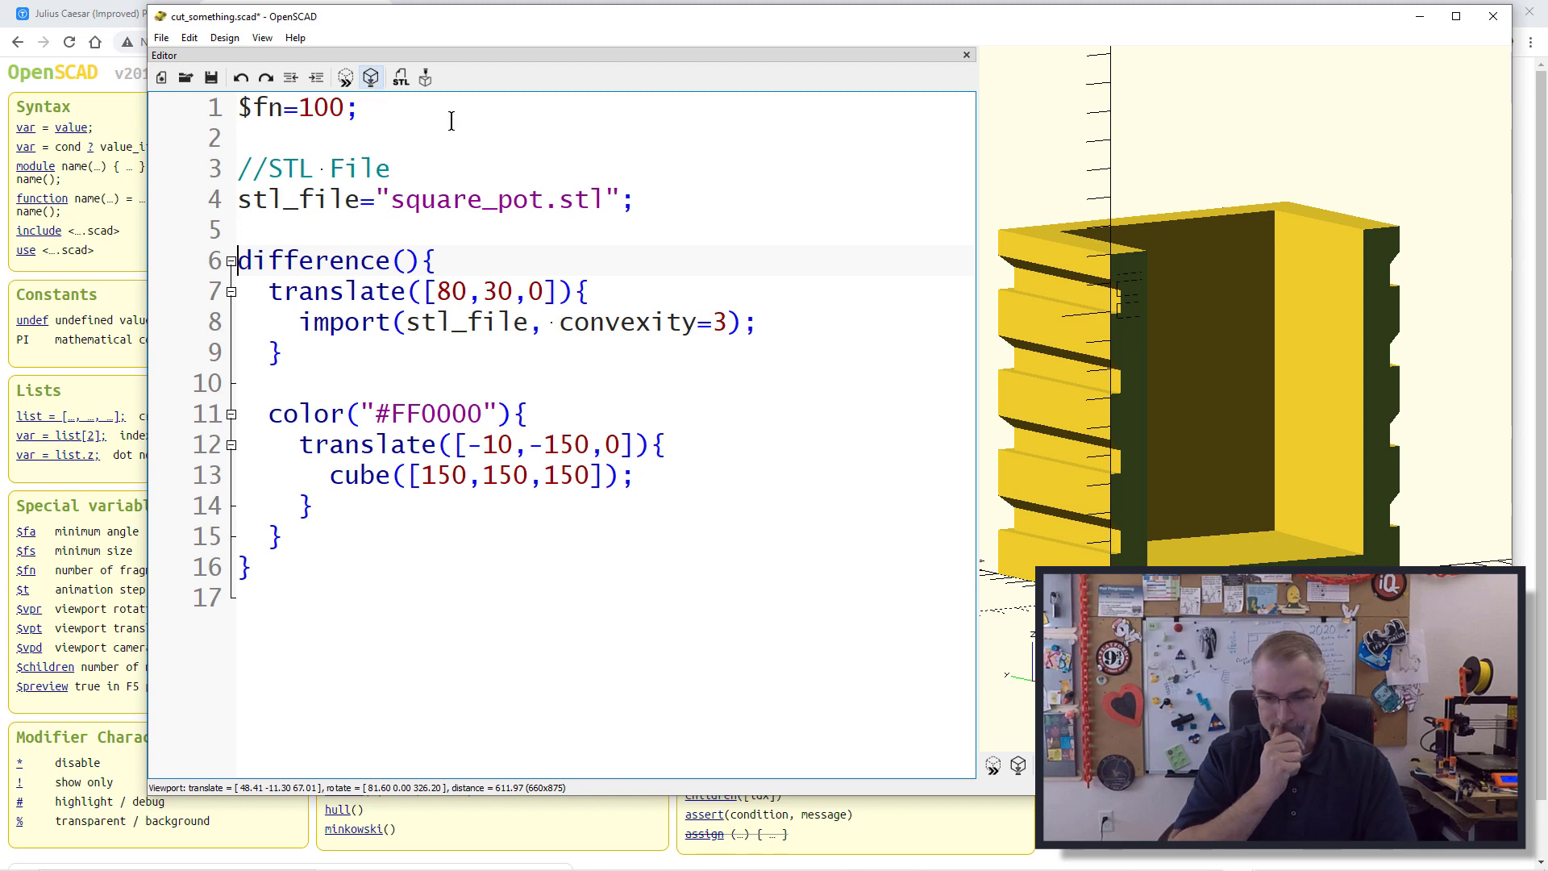
mouse_move(1258, 661)
left_mouse_down()
mouse_move(1259, 674)
mouse_move(1253, 655)
left_mouse_up()
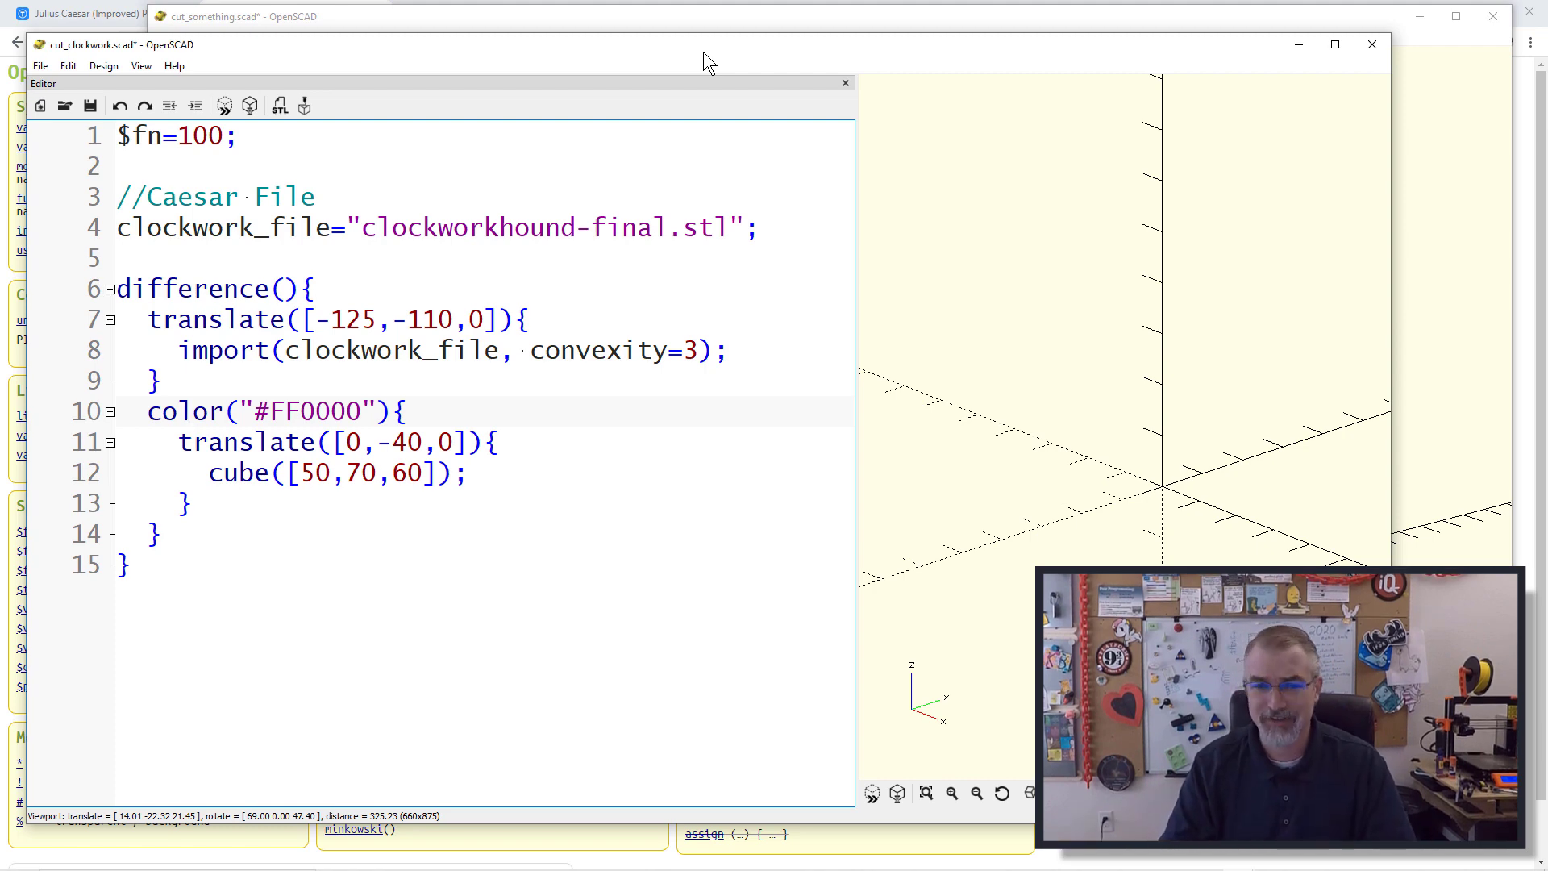
Step: Move the cut_clockwork window aside and minimize OpenSCAD so the CheatSheet page shows
left_click_drag(704, 52, 0, 556)
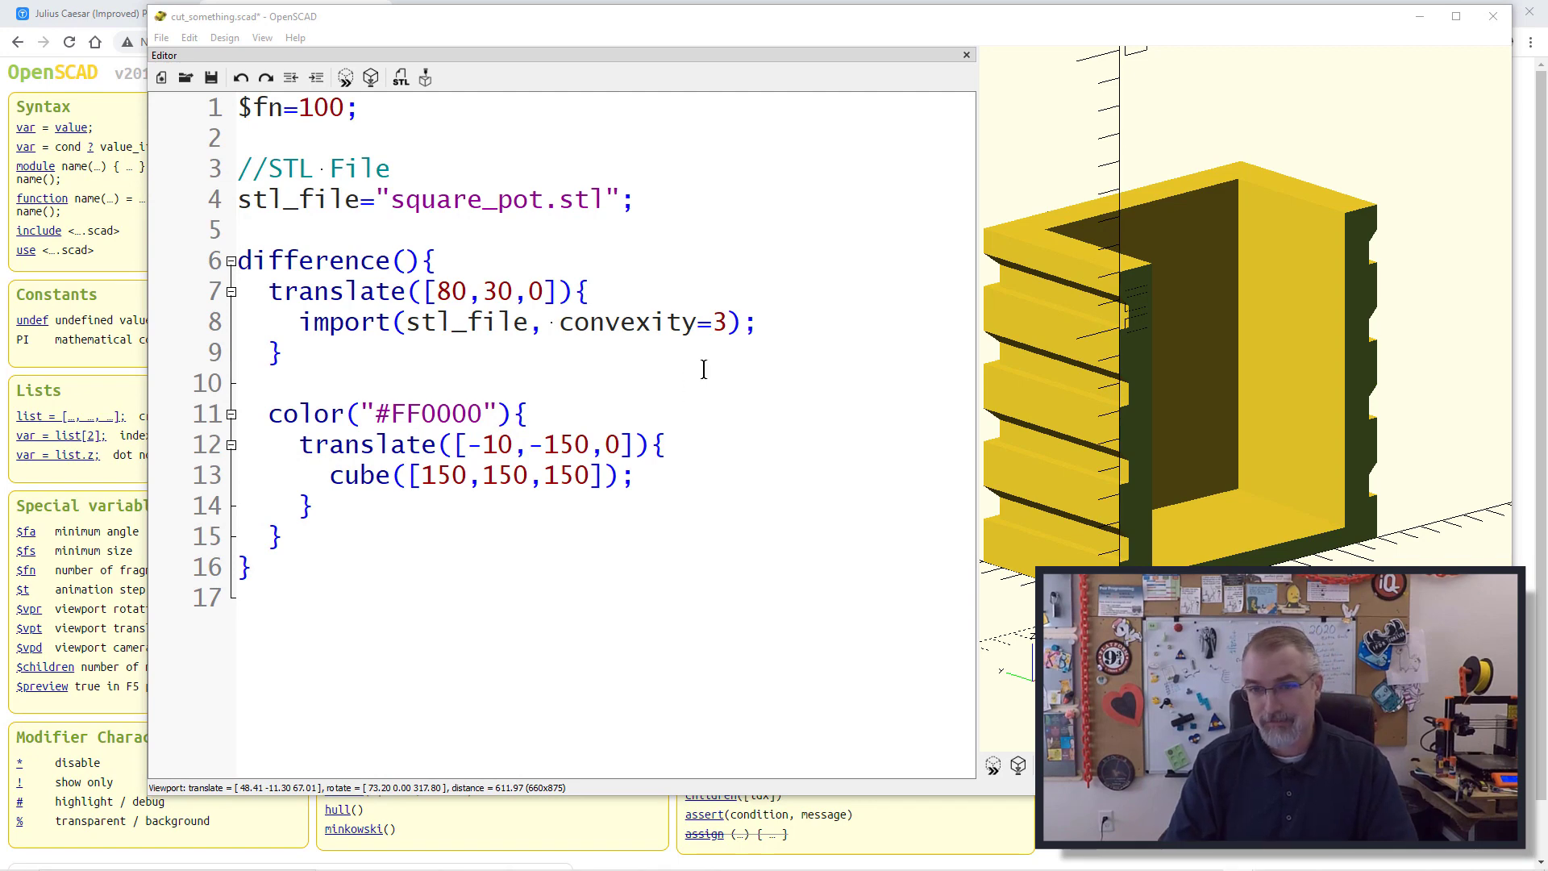
left_click(1419, 16)
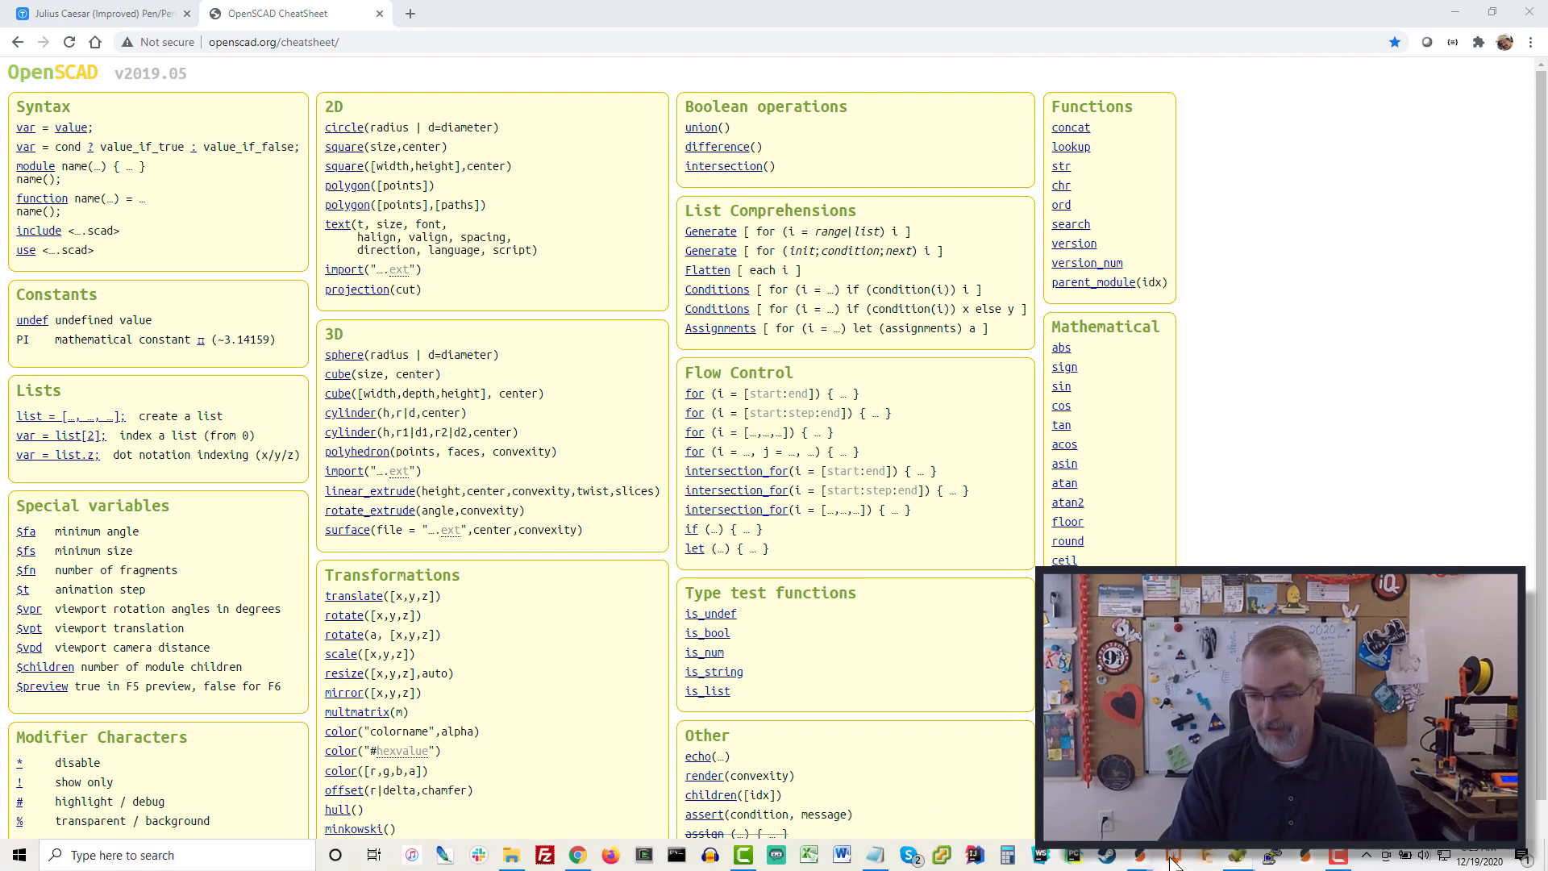
Step: Bring PrusaSlicer to the front and switch from the sliced preview back to 3D editing
mouse_move(1155, 861)
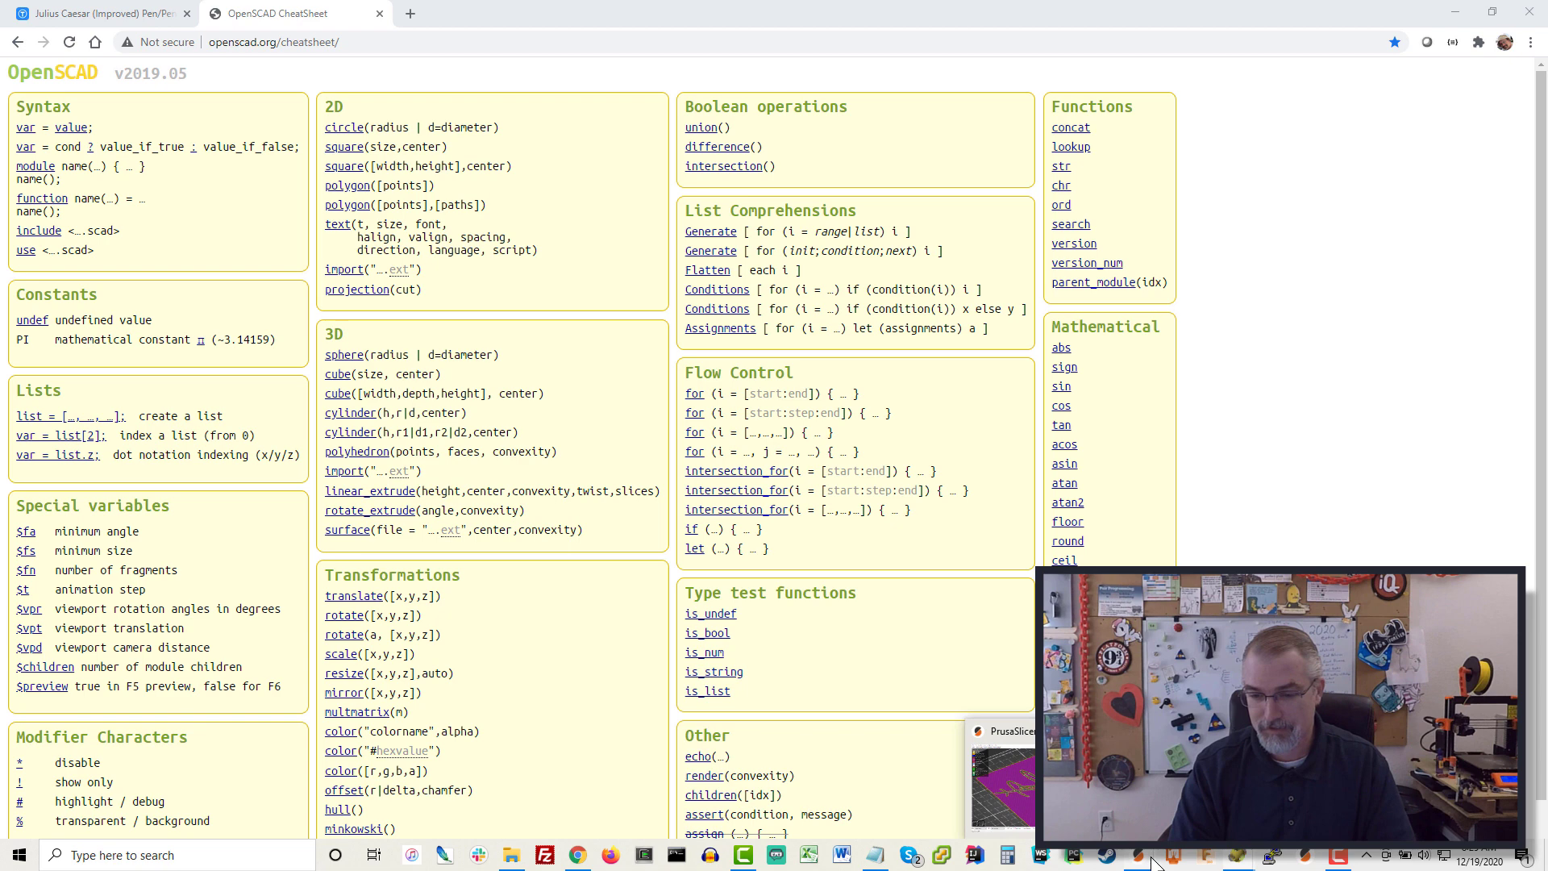
left_click(1004, 774)
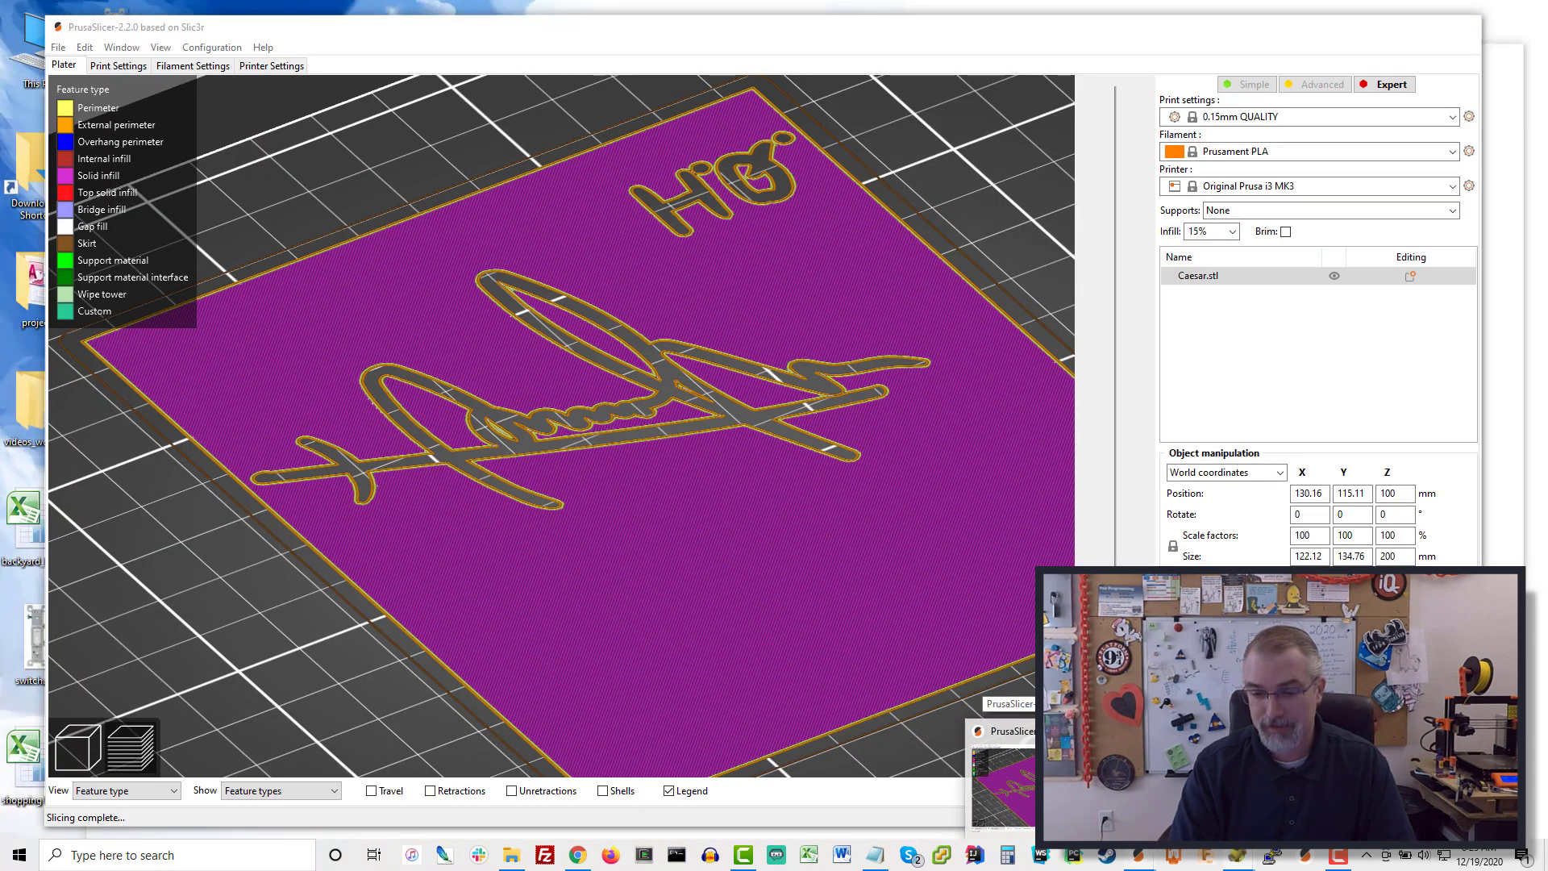
left_click(80, 746)
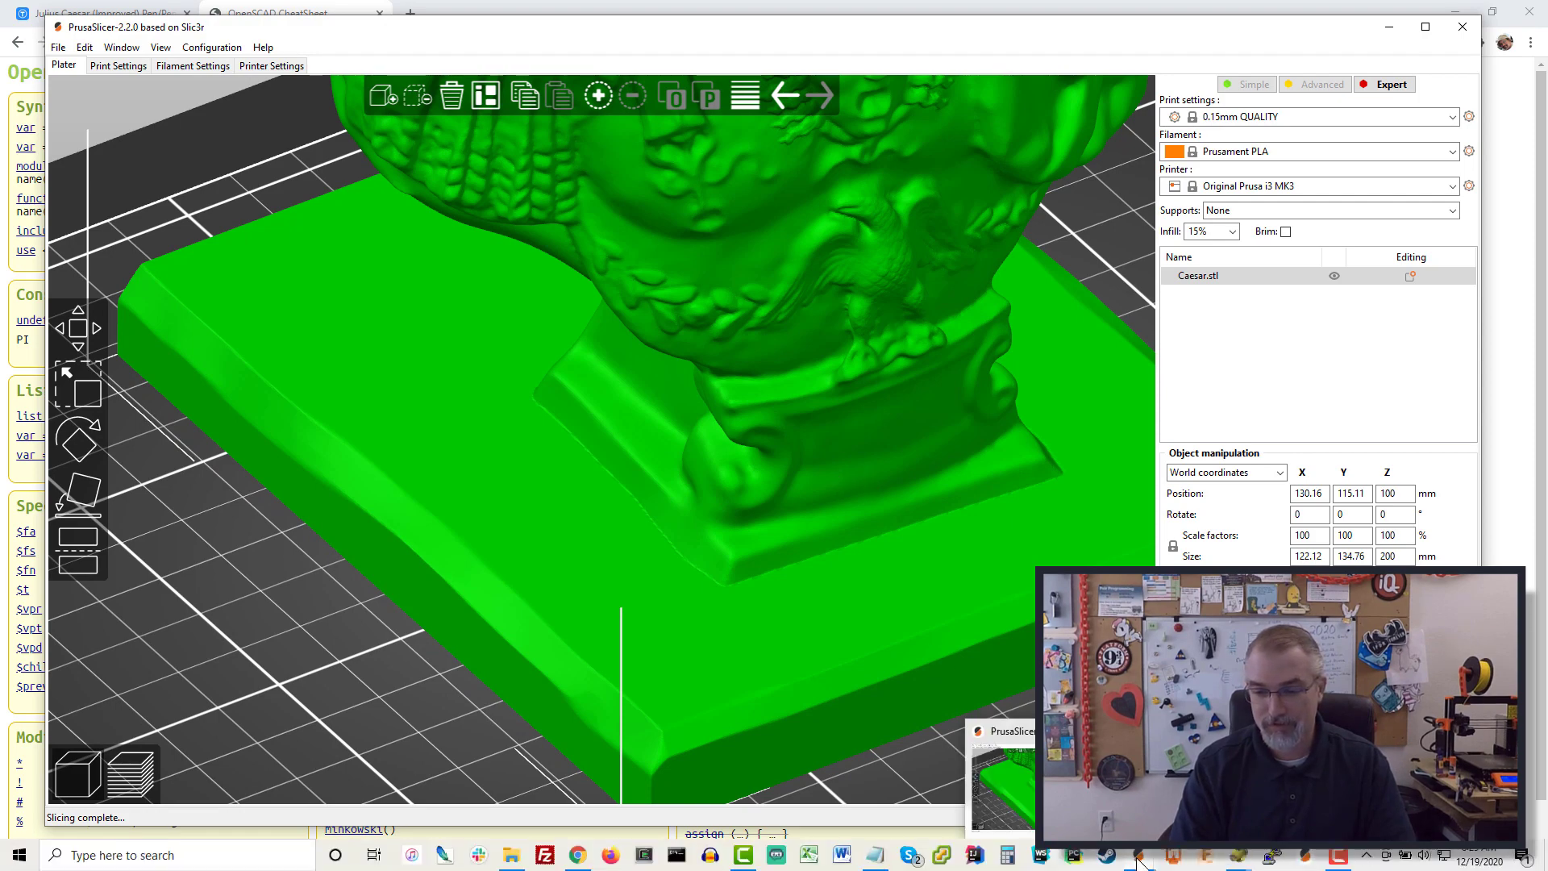
Step: Open a second, maximized PrusaSlicer window with clockworkhound-final.stl loaded on the bed
middle_click(1139, 860)
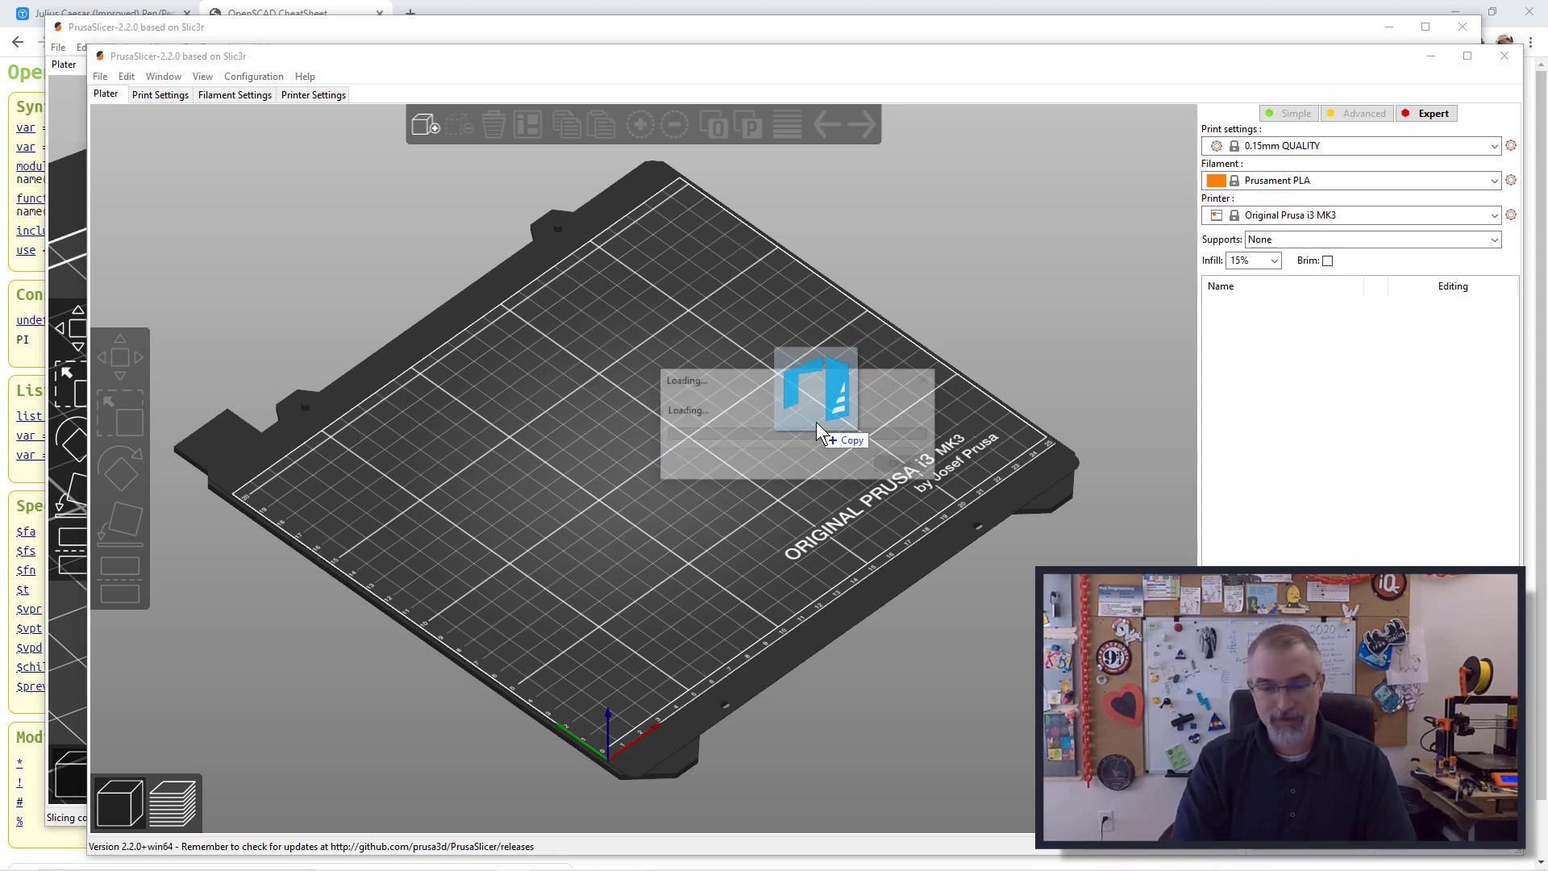
left_click_drag(816, 423, 816, 423)
left_click_drag(952, 61, 940, 0)
scroll(662, 456, "up", 8)
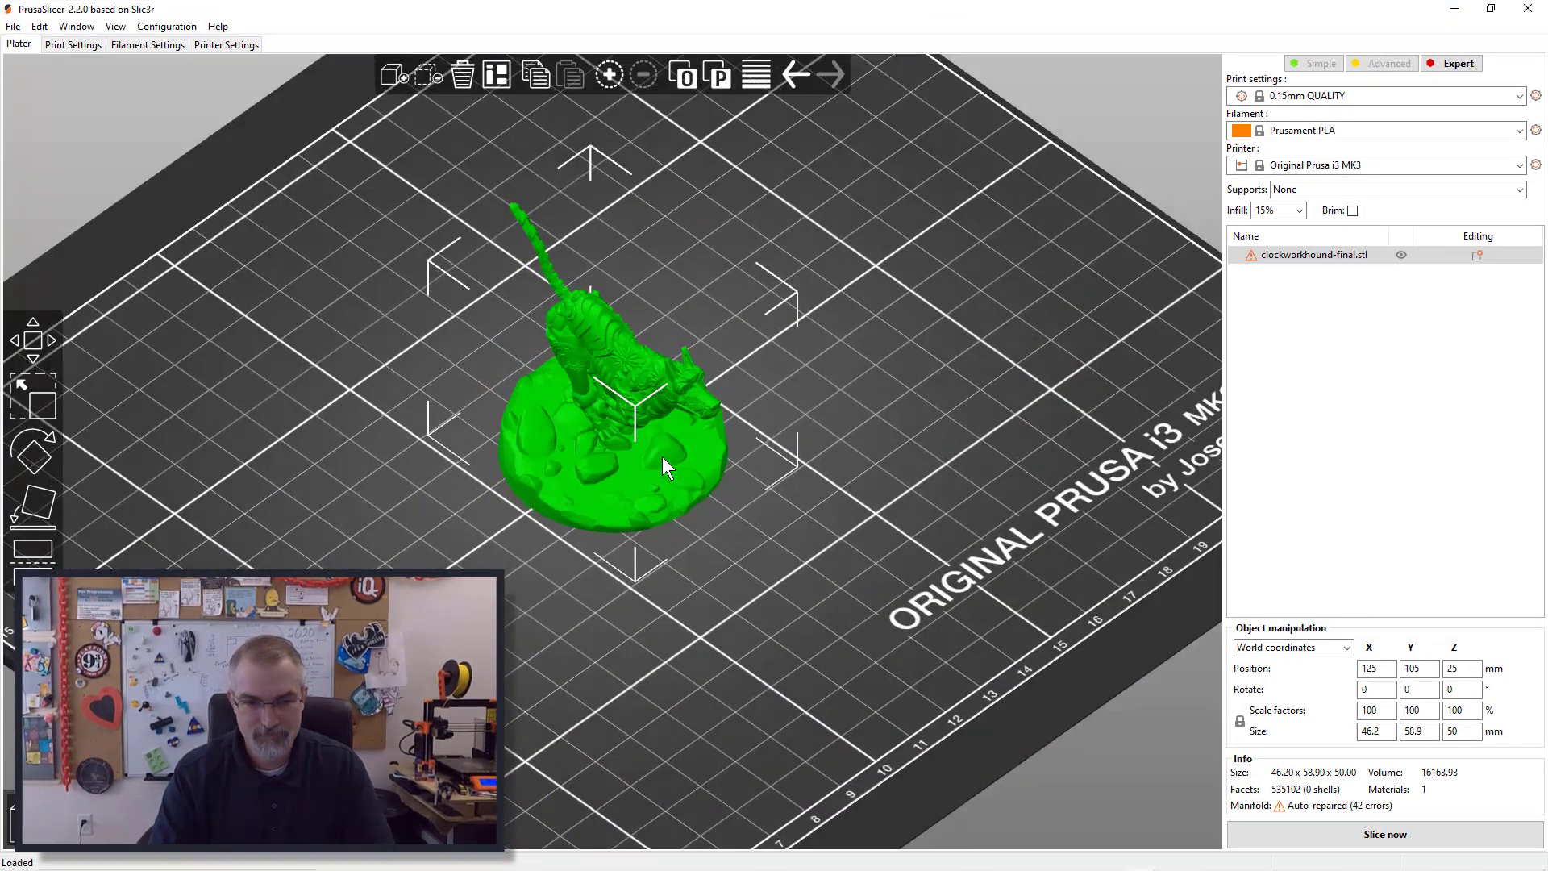
left_click_drag(900, 553, 856, 531)
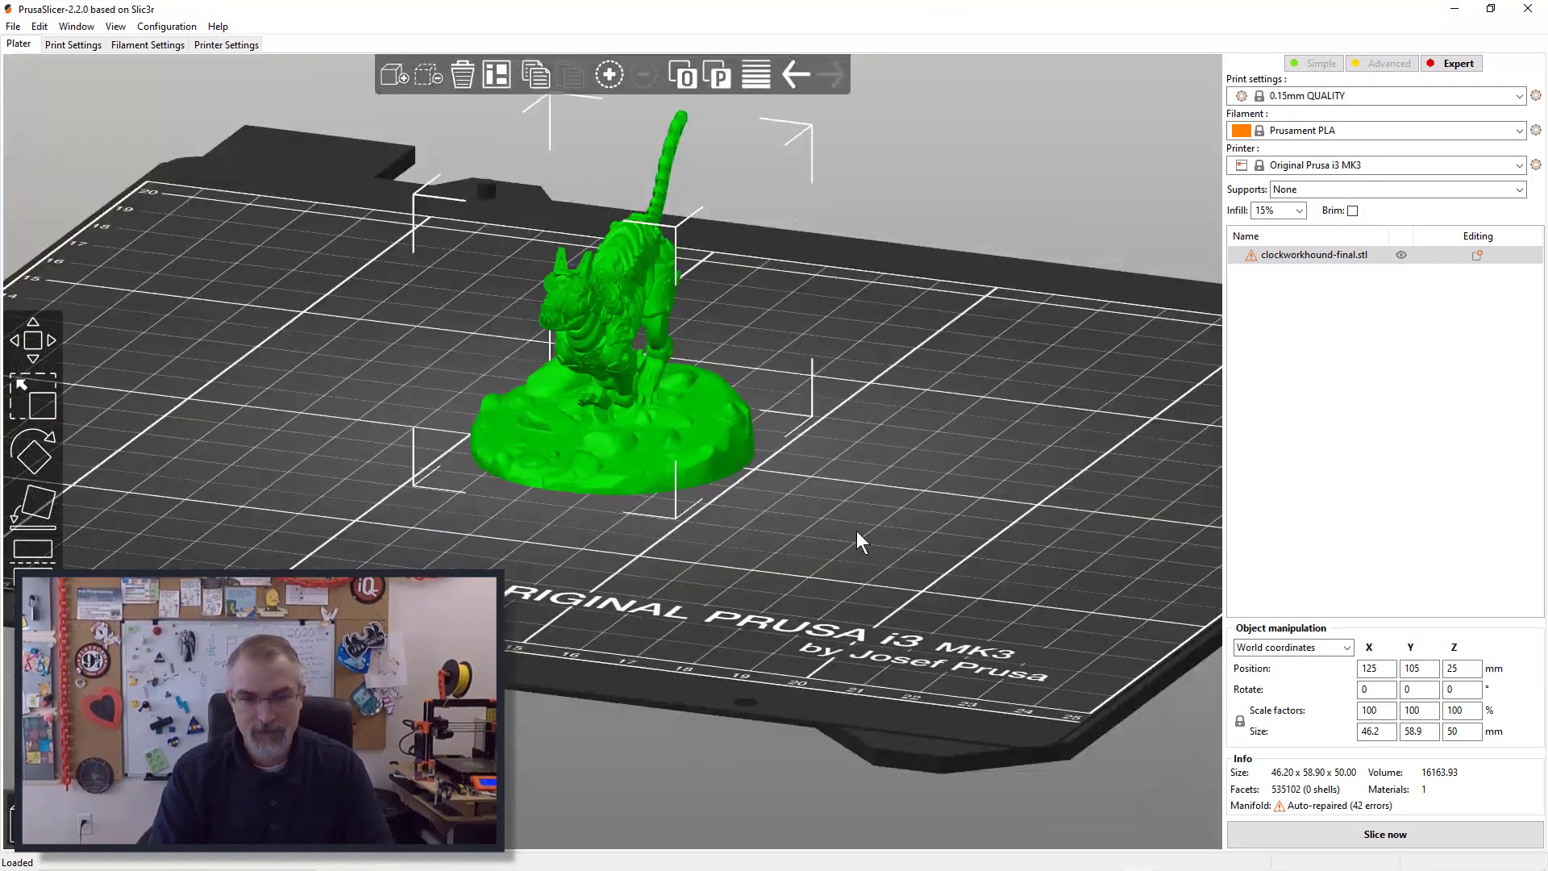
Step: Add a Box modifier to the hound model
right_click(676, 431)
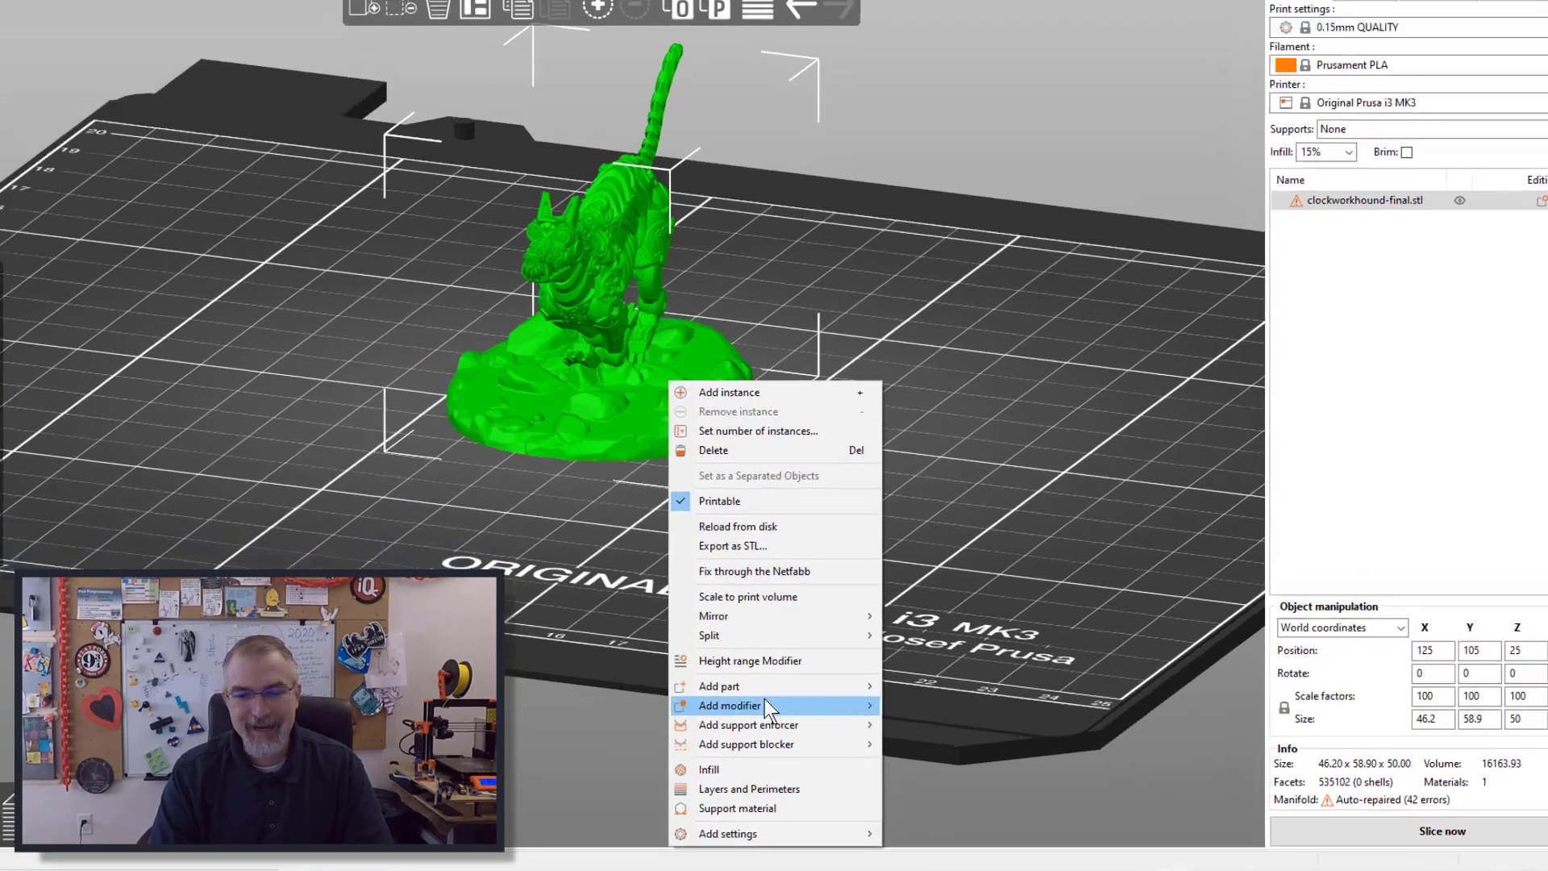
mouse_move(763, 714)
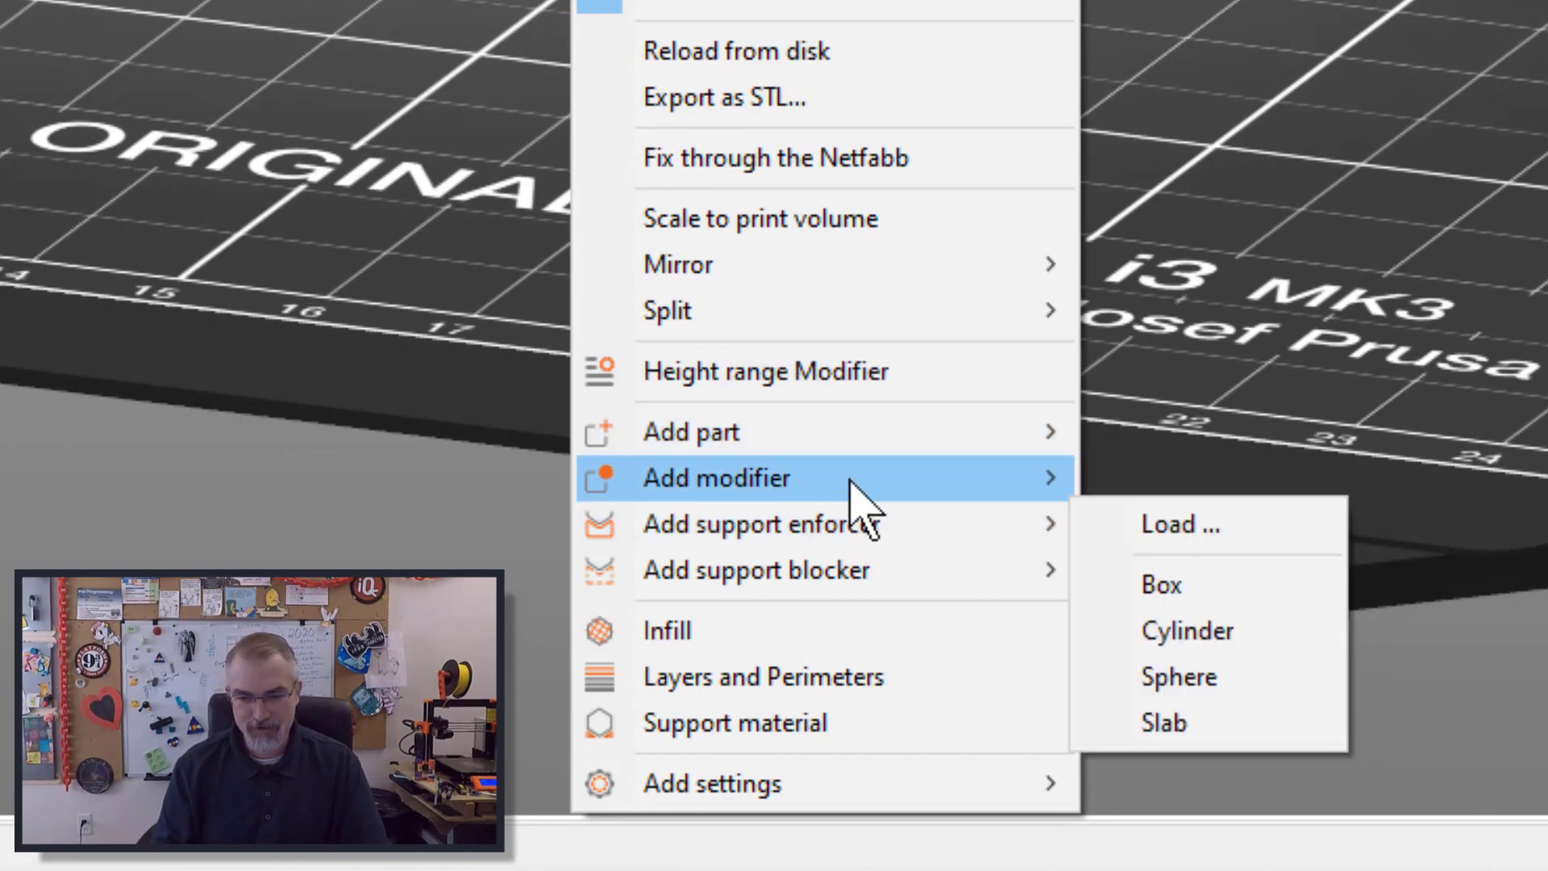
left_click(1174, 546)
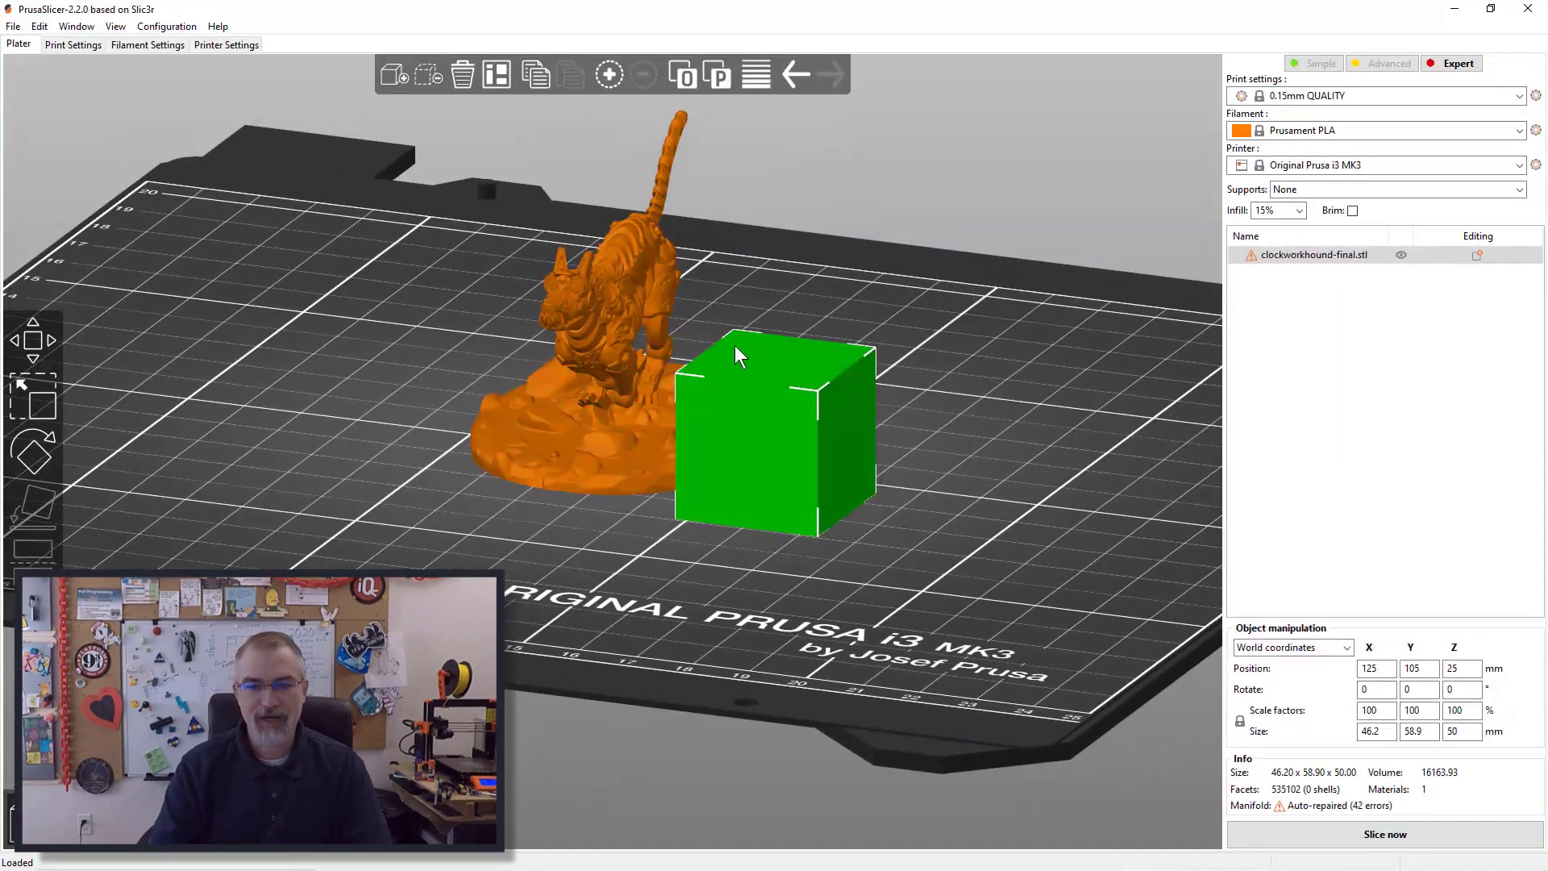
left_click_drag(702, 545, 616, 563)
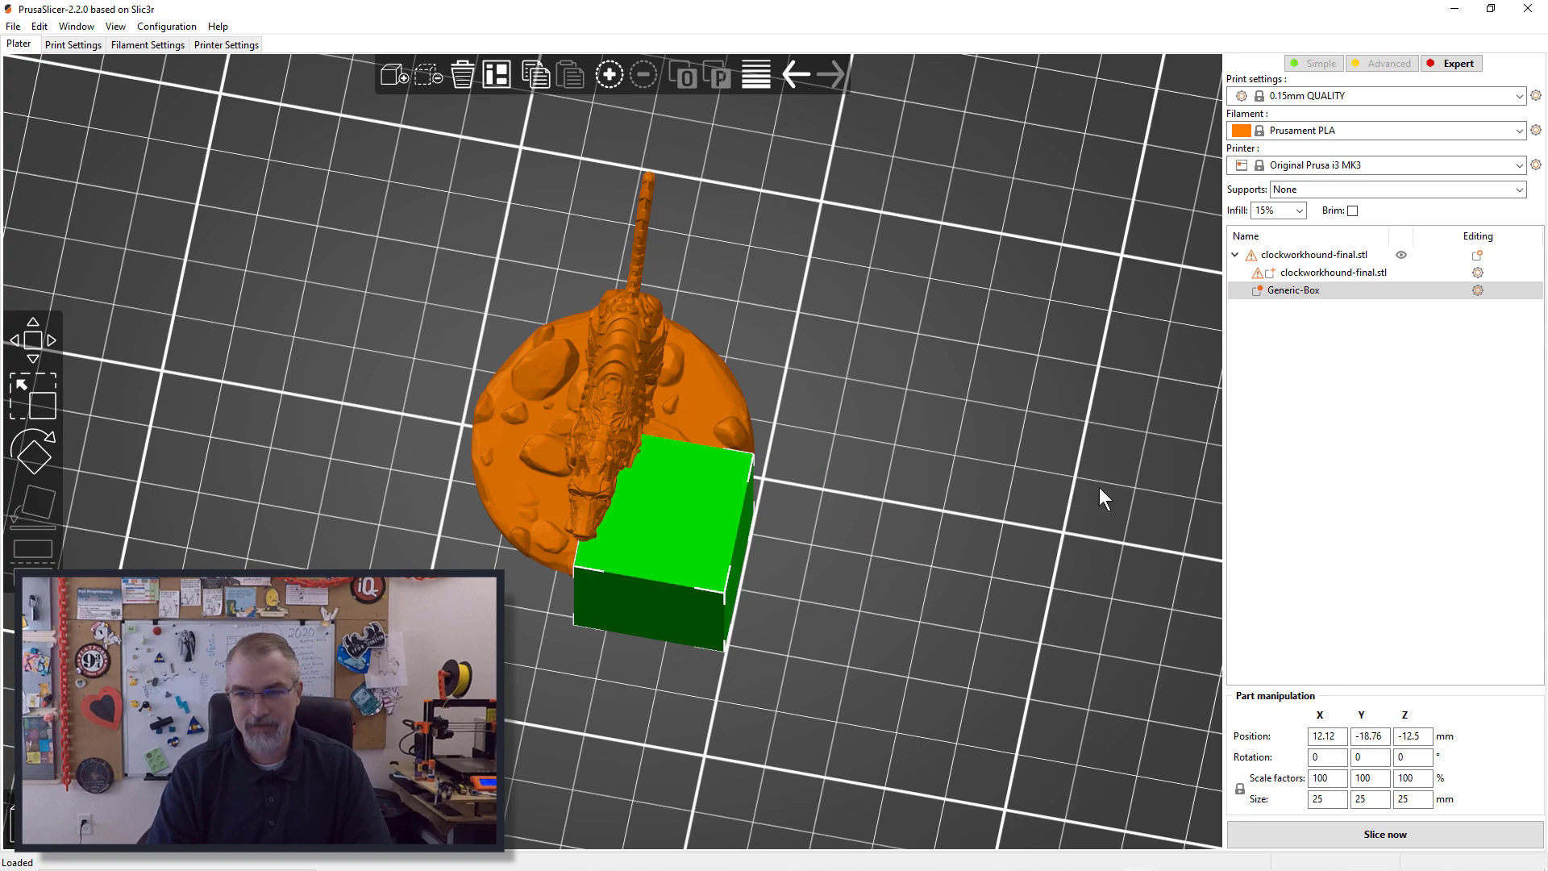
left_click_drag(1029, 517, 952, 524)
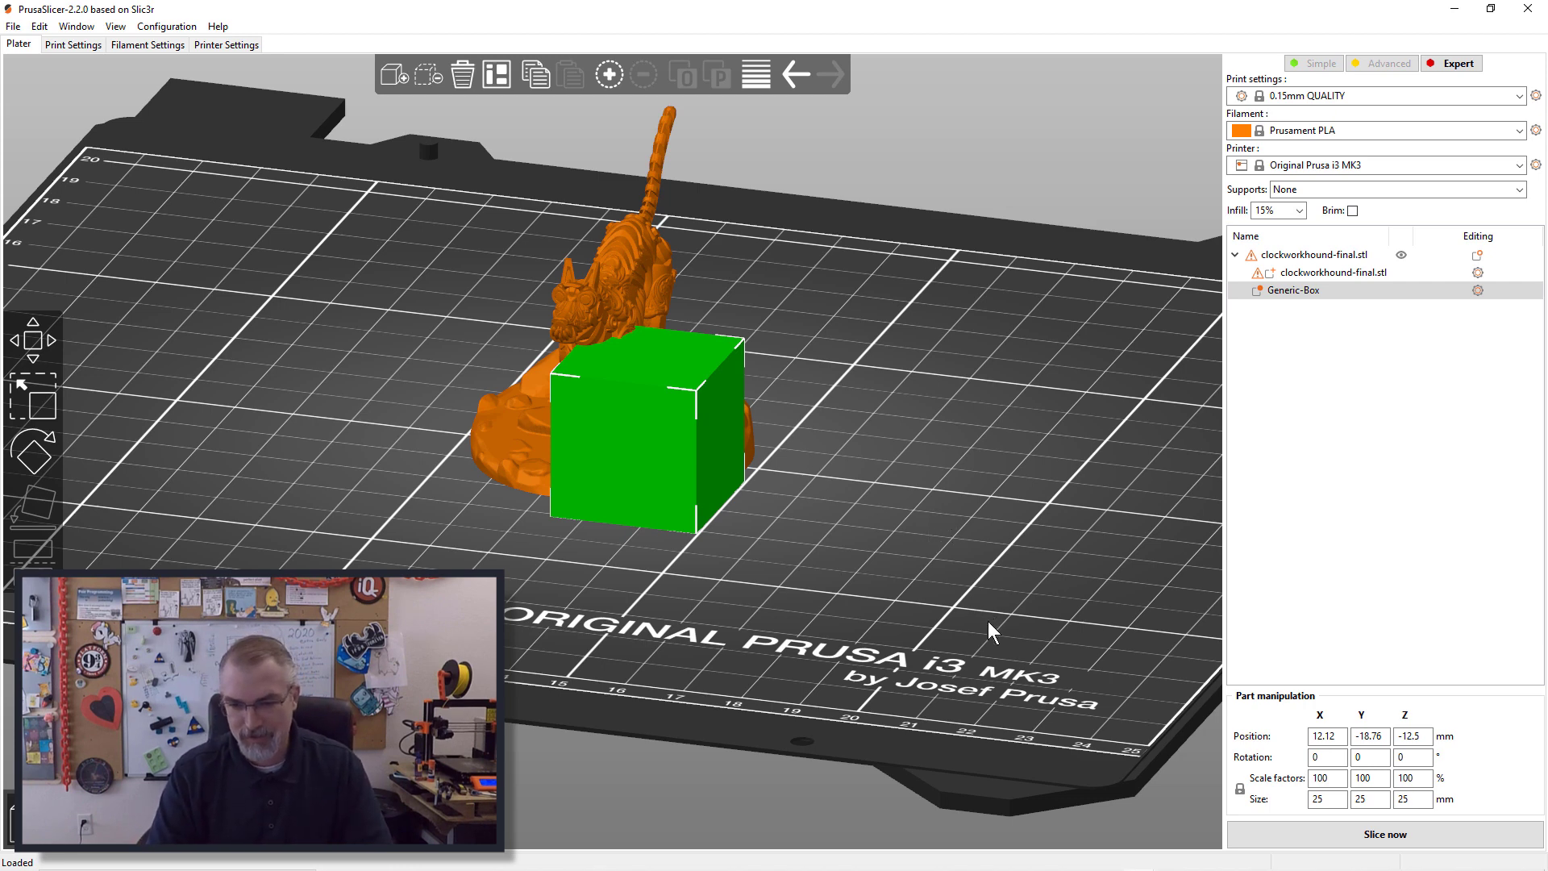
left_click_drag(989, 621, 1208, 776)
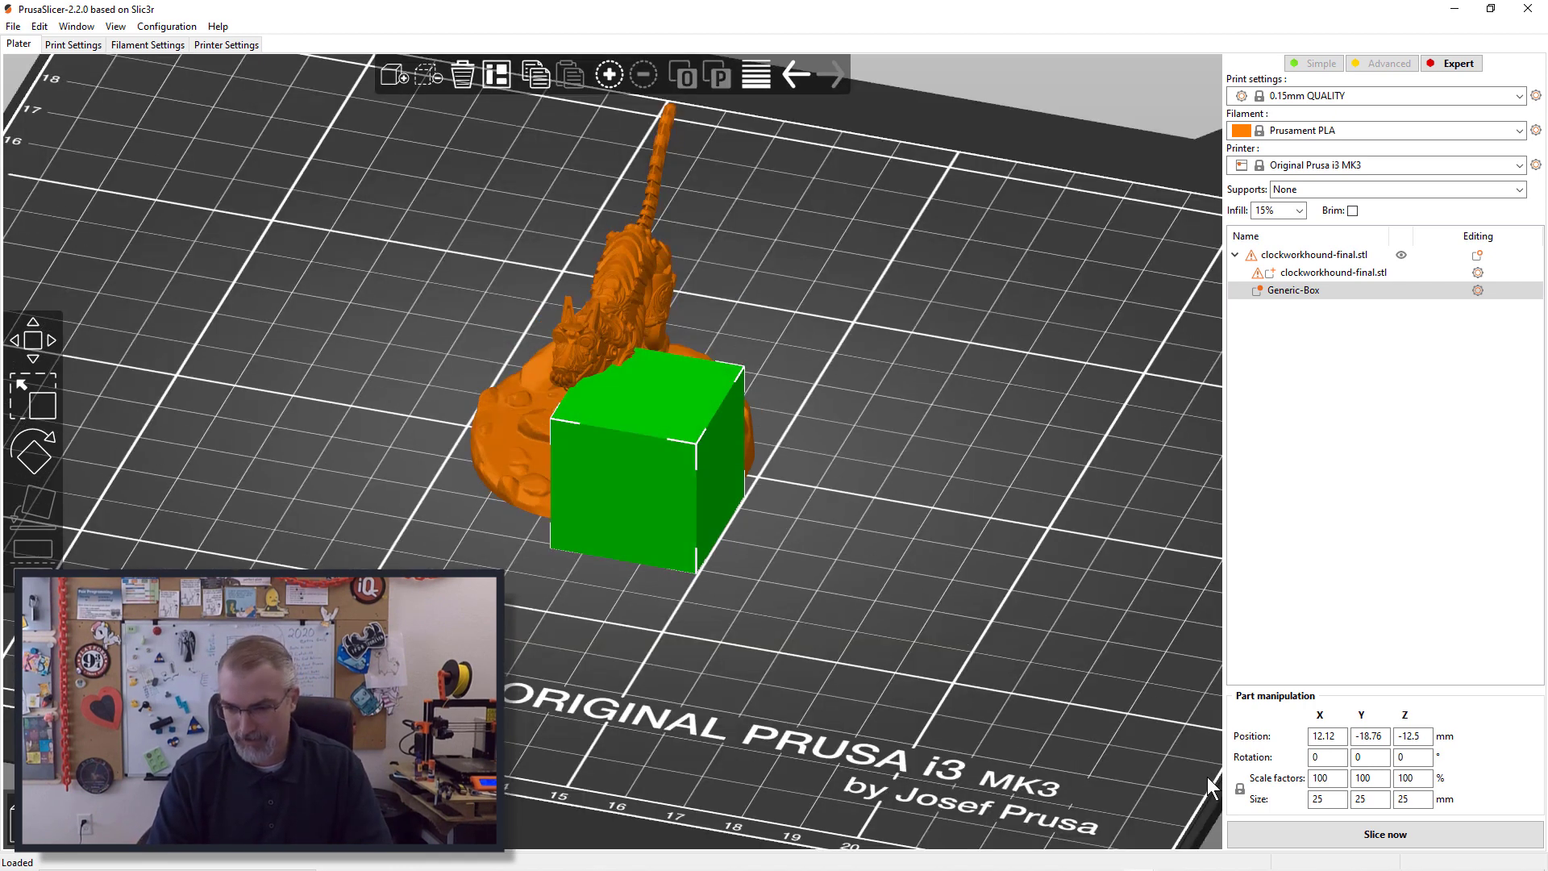
Step: Resize the box modifier to 25 × 80 × 80 mm
left_click(1308, 798)
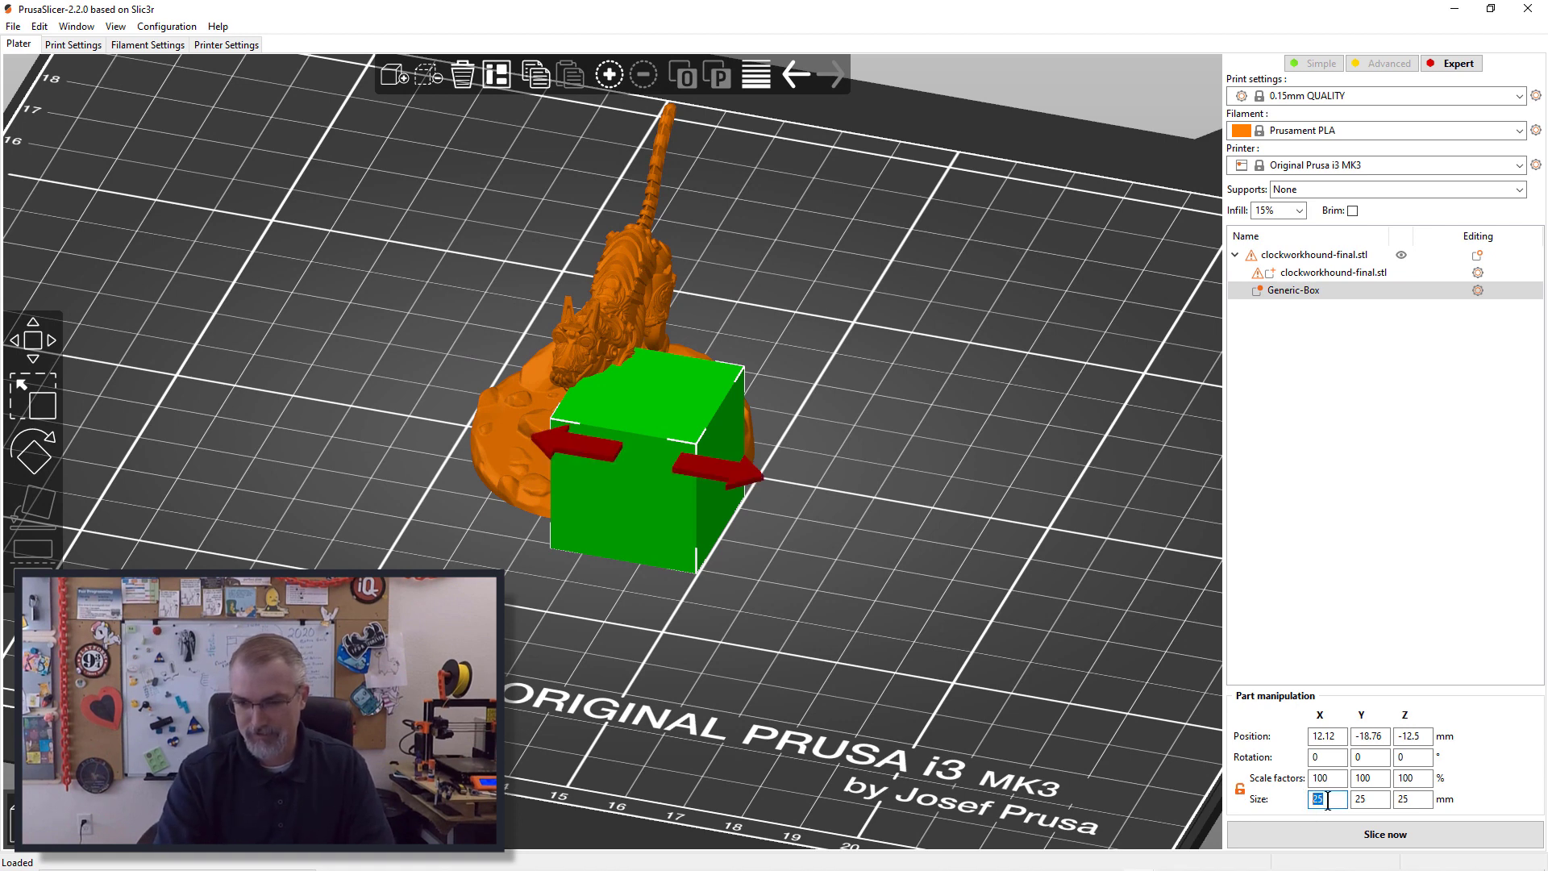
key("Tab")
type("150")
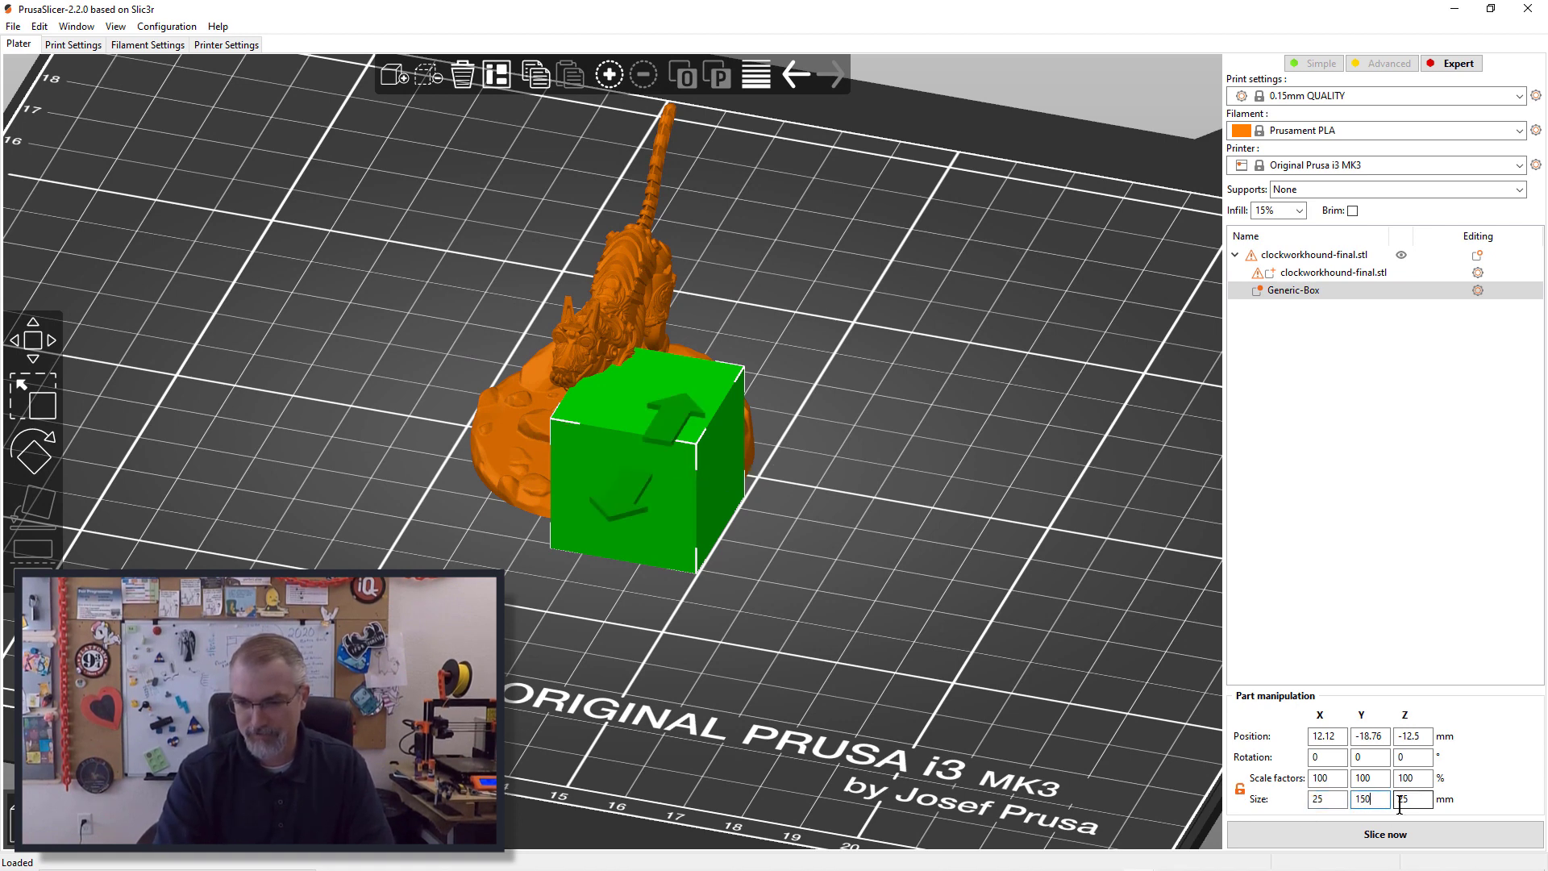
left_click(1414, 800)
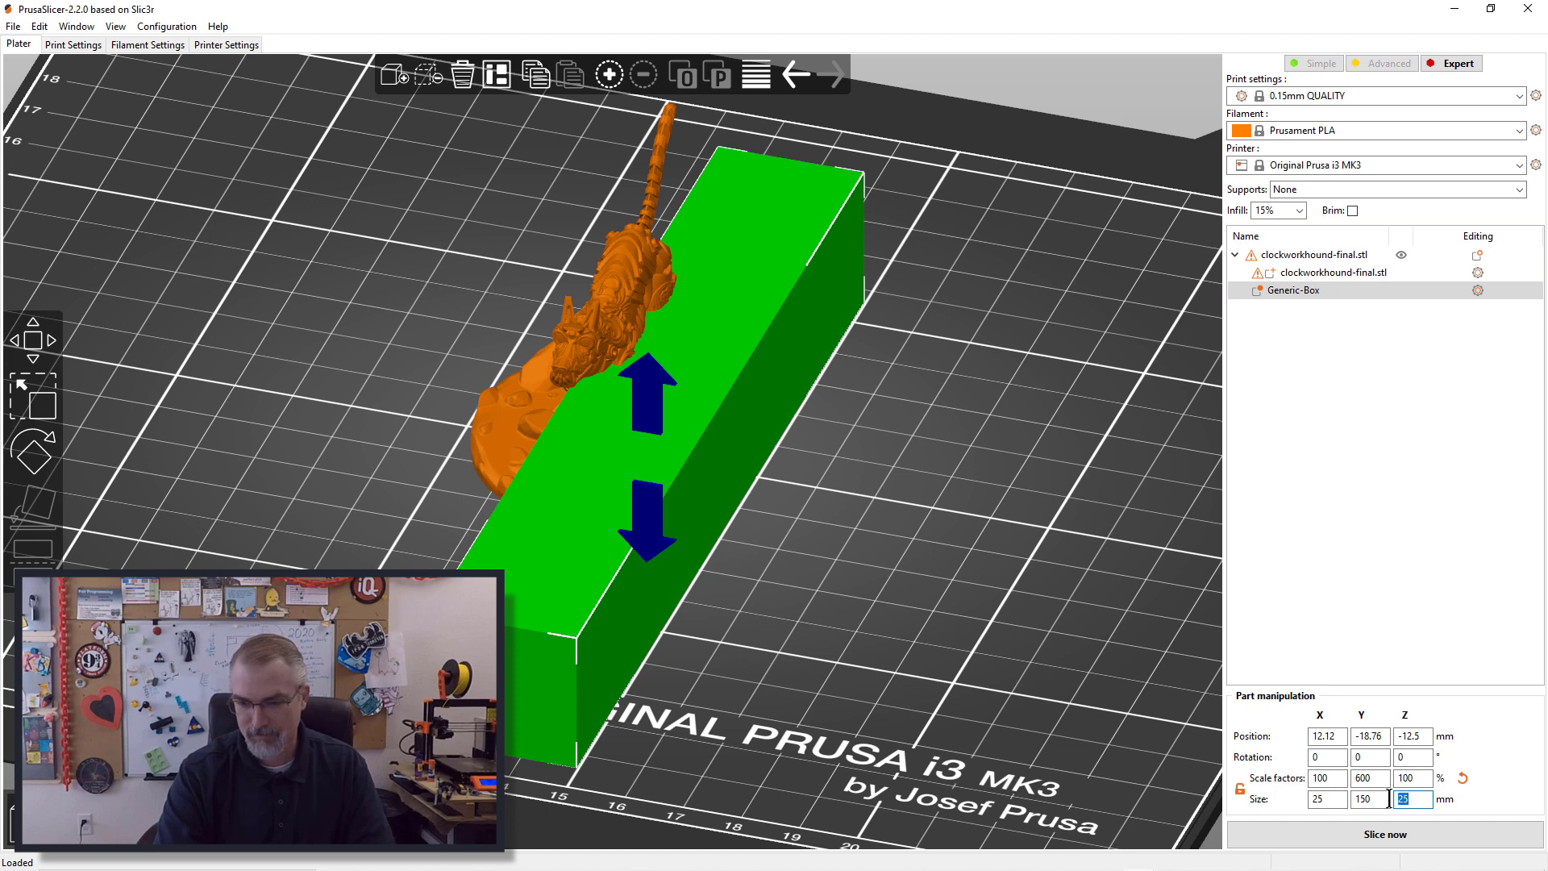
left_click(1363, 801)
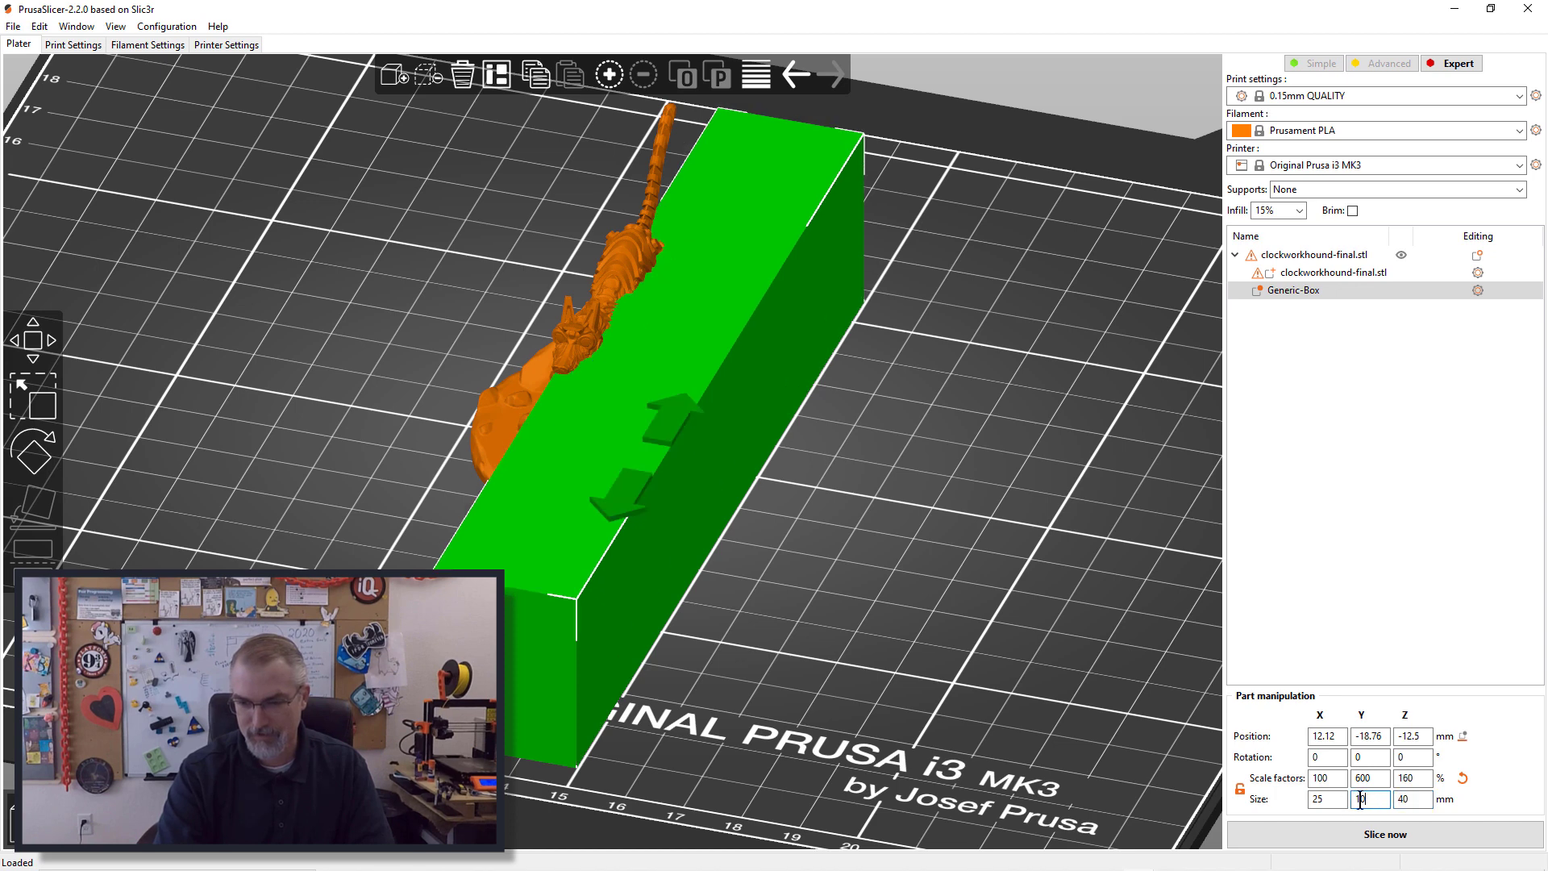
key("Return")
left_click_drag(908, 675, 917, 684)
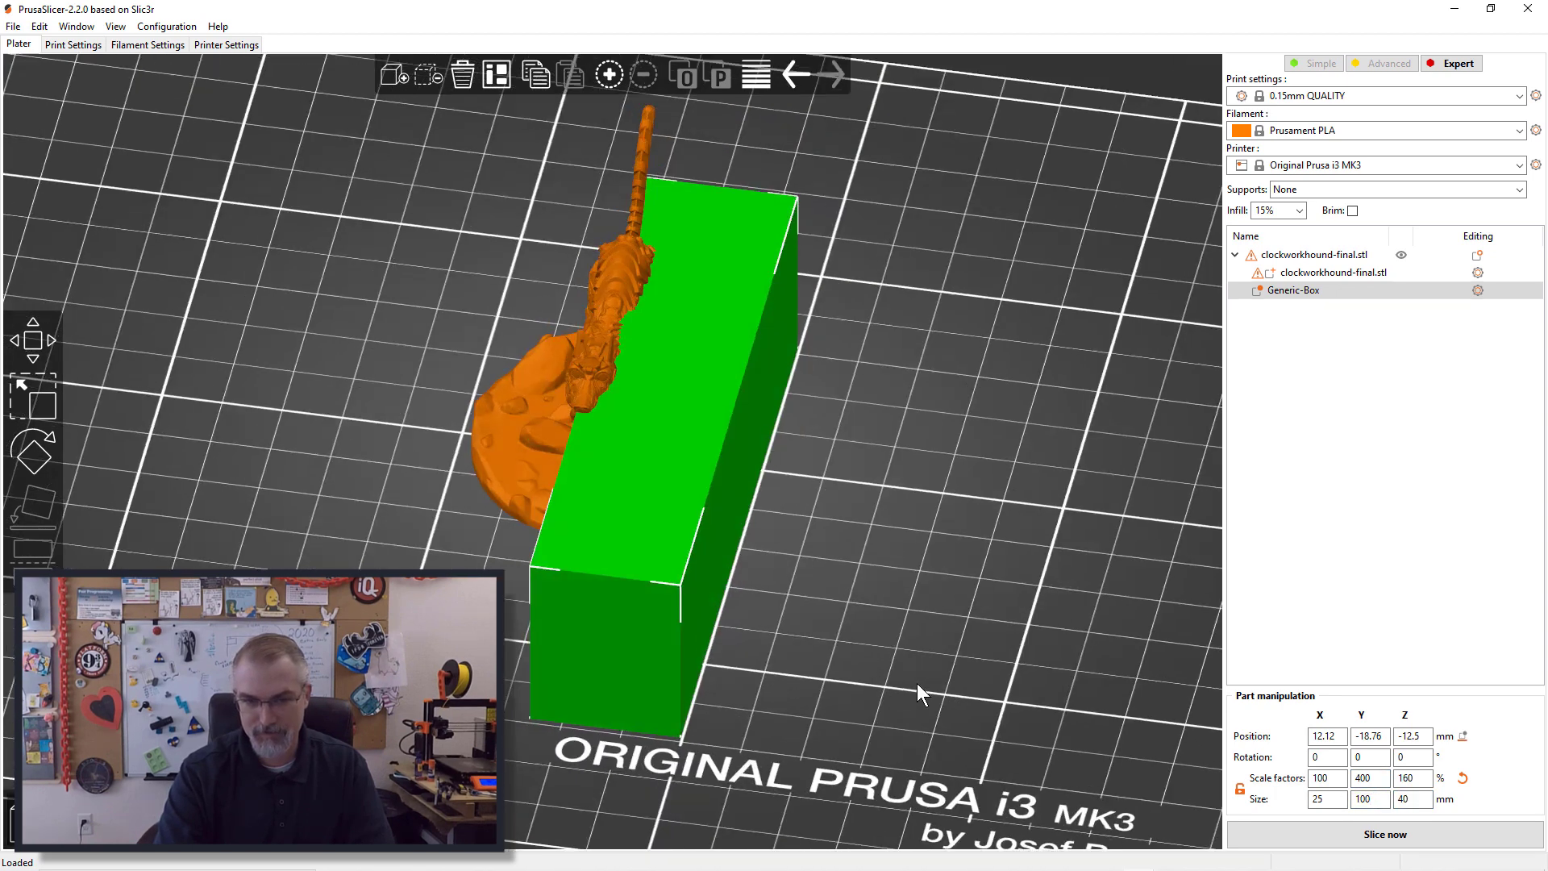
left_click(1392, 798)
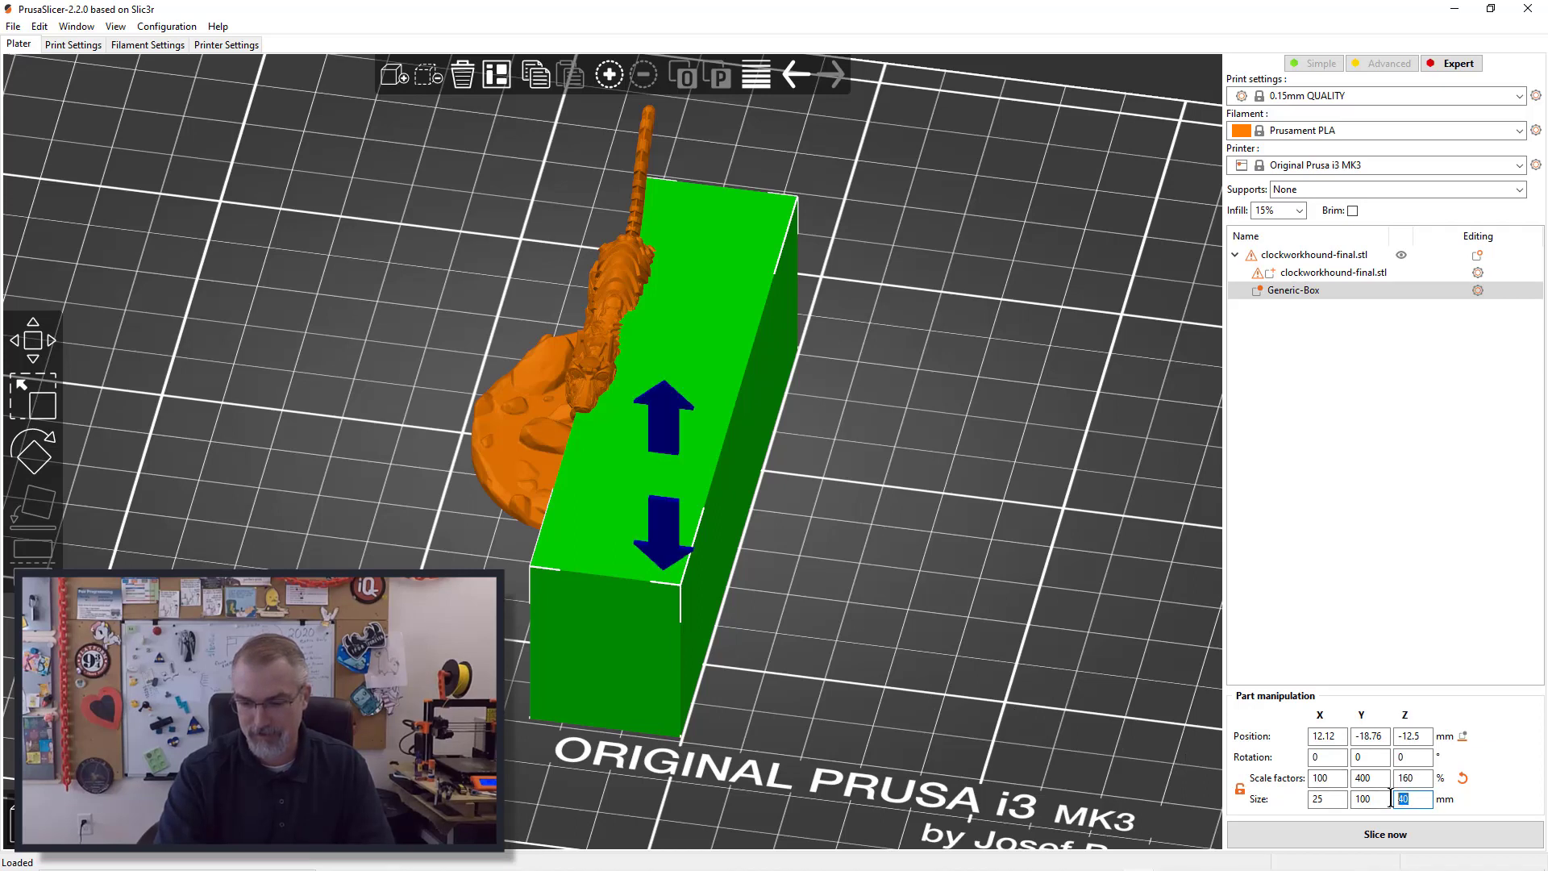
left_click(1377, 799)
type("80")
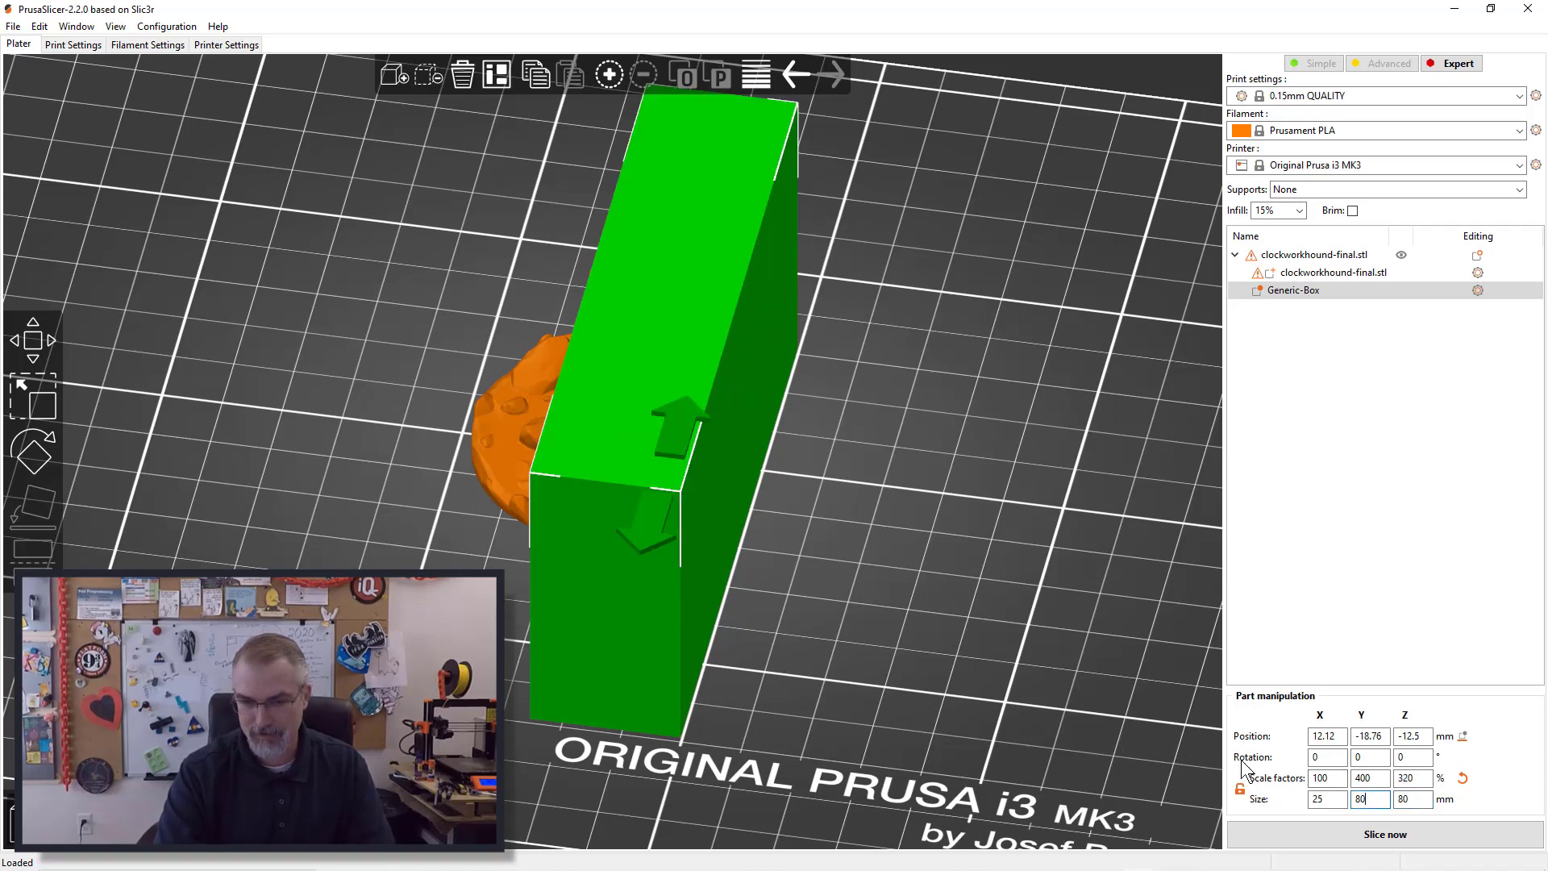
key("Return")
Step: Position the box so it covers one half of the hound
left_click_drag(501, 705, 627, 718)
left_click_drag(563, 224, 516, 261)
left_click_drag(937, 566, 824, 535)
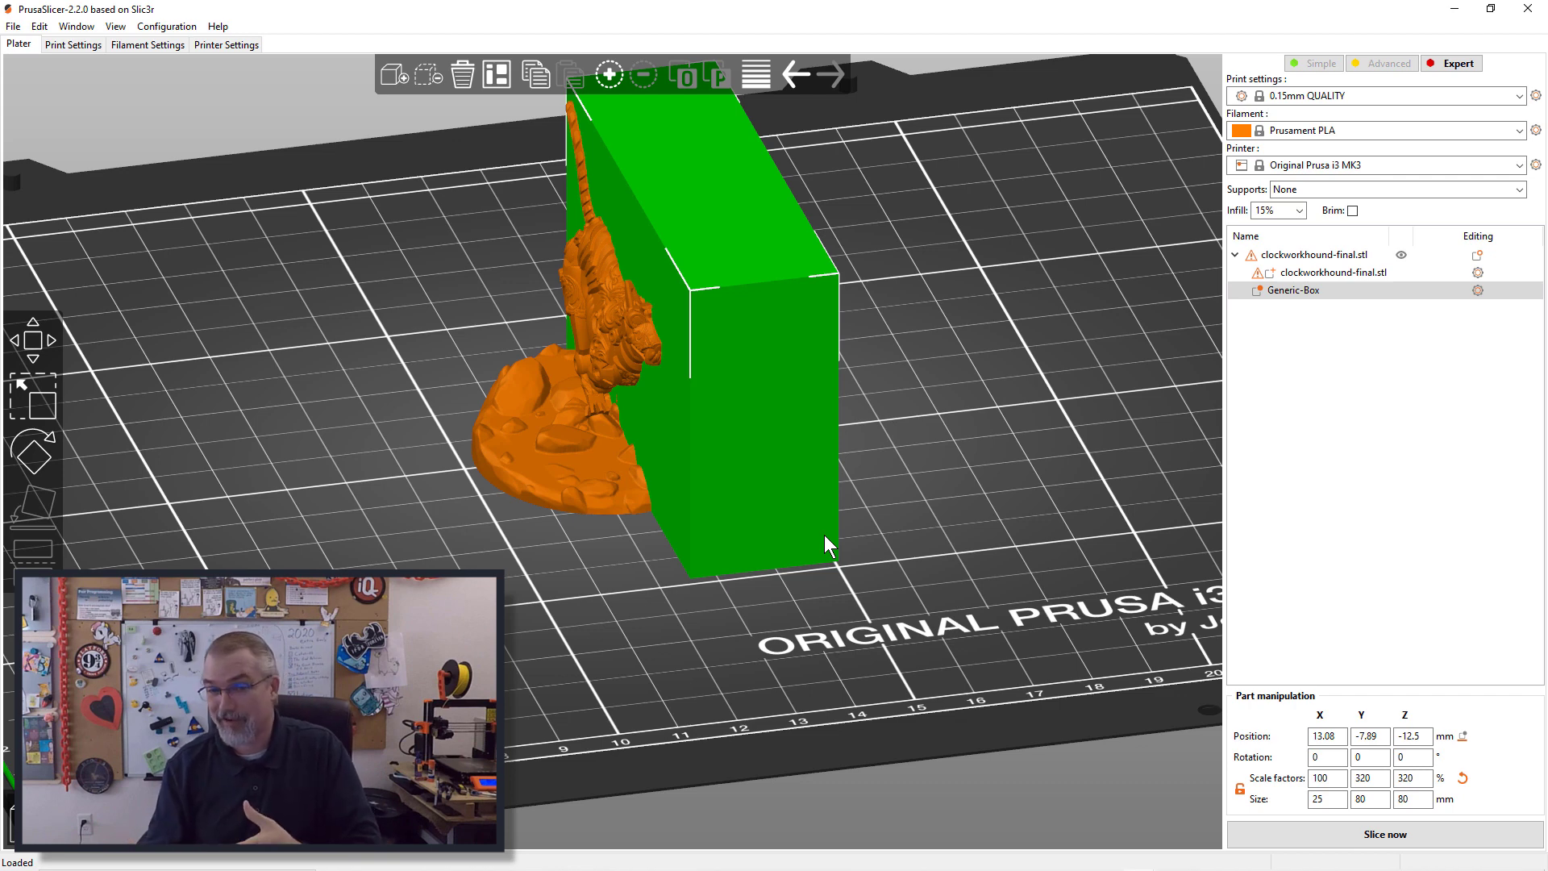
Step: Add Infill overrides to Generic-Box: fill angle, density, pattern, solid infill every, top fill pattern
left_click(1479, 291)
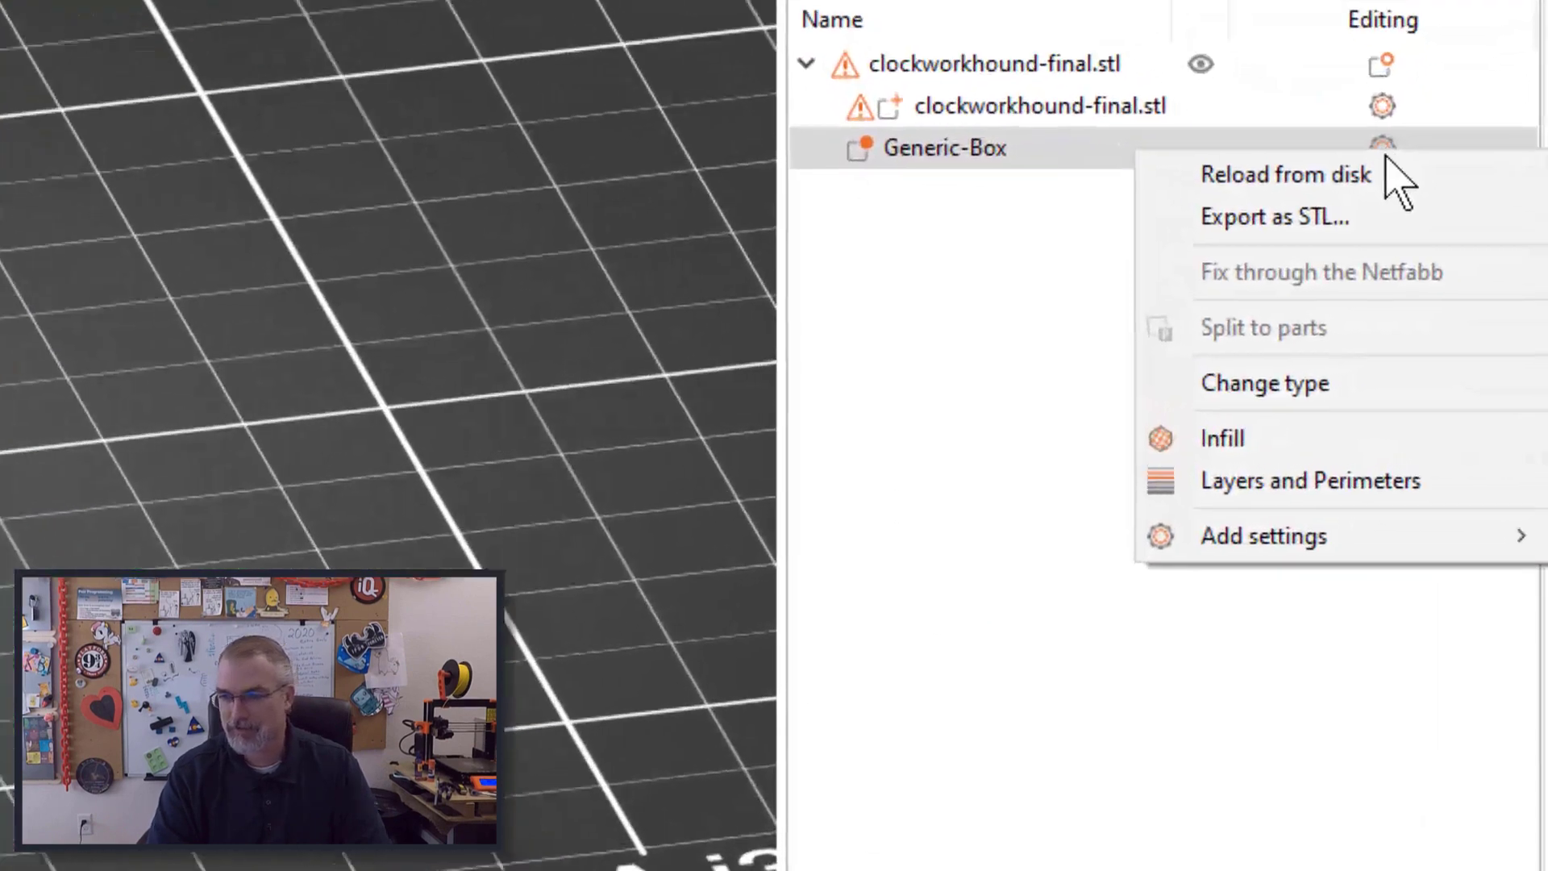
mouse_move(1444, 456)
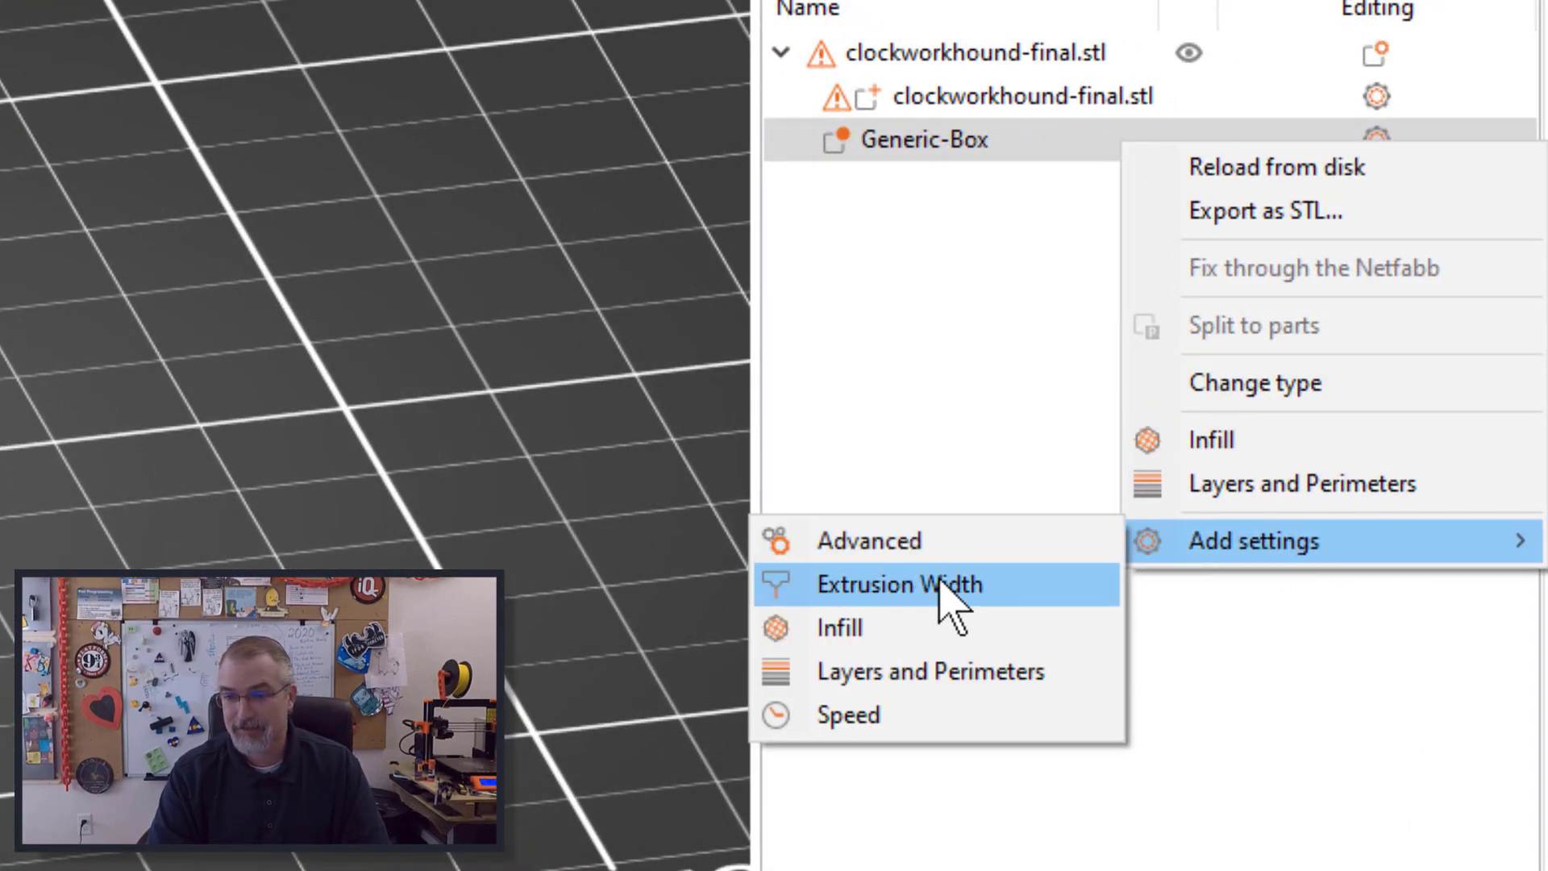
left_click(927, 629)
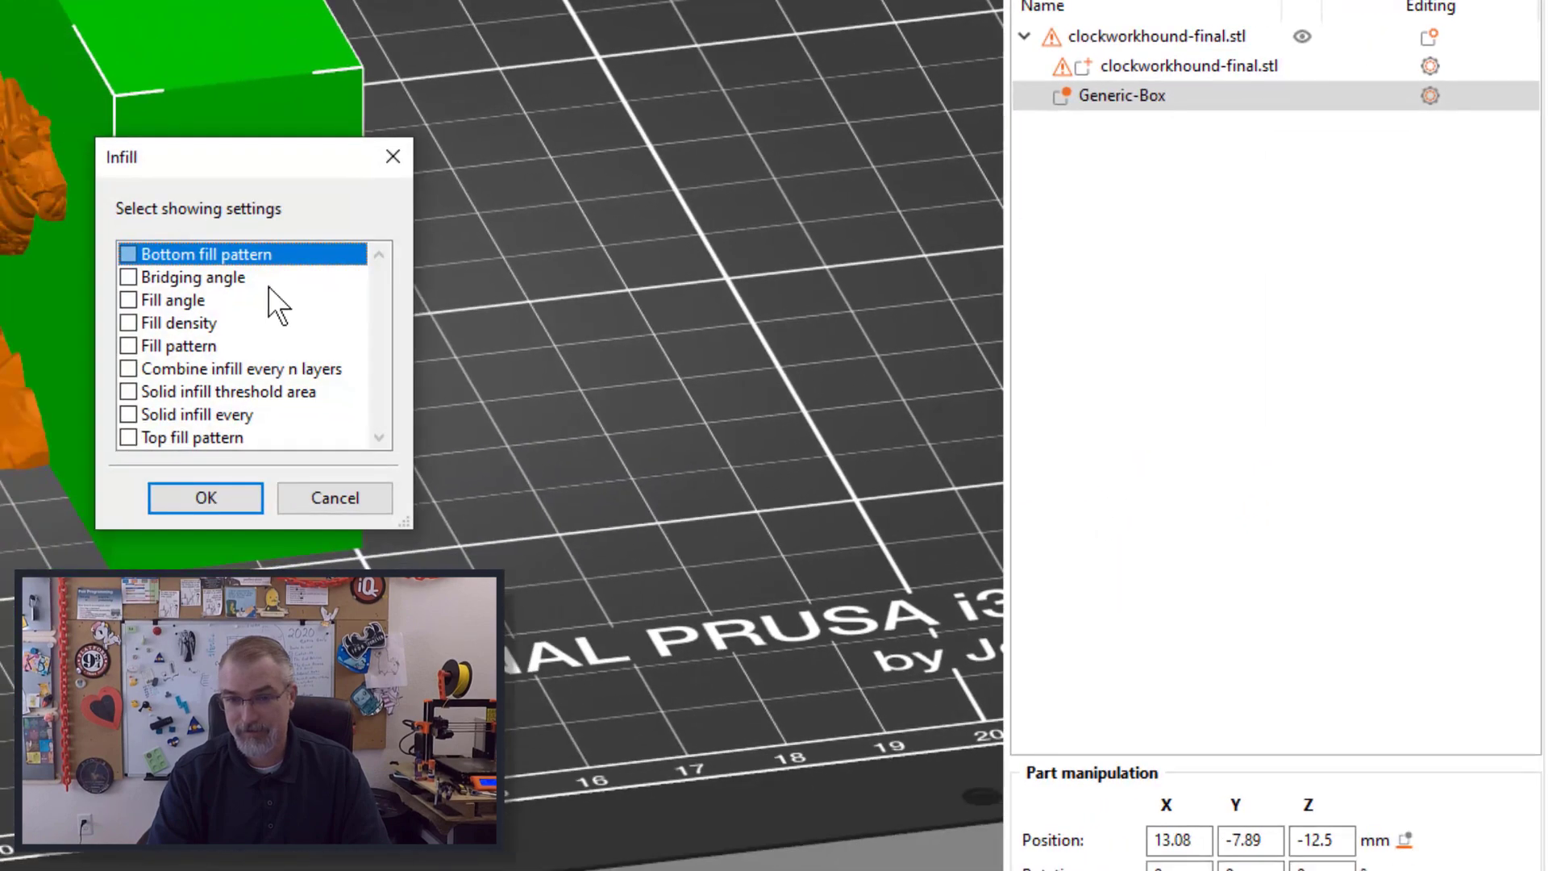
left_click(127, 300)
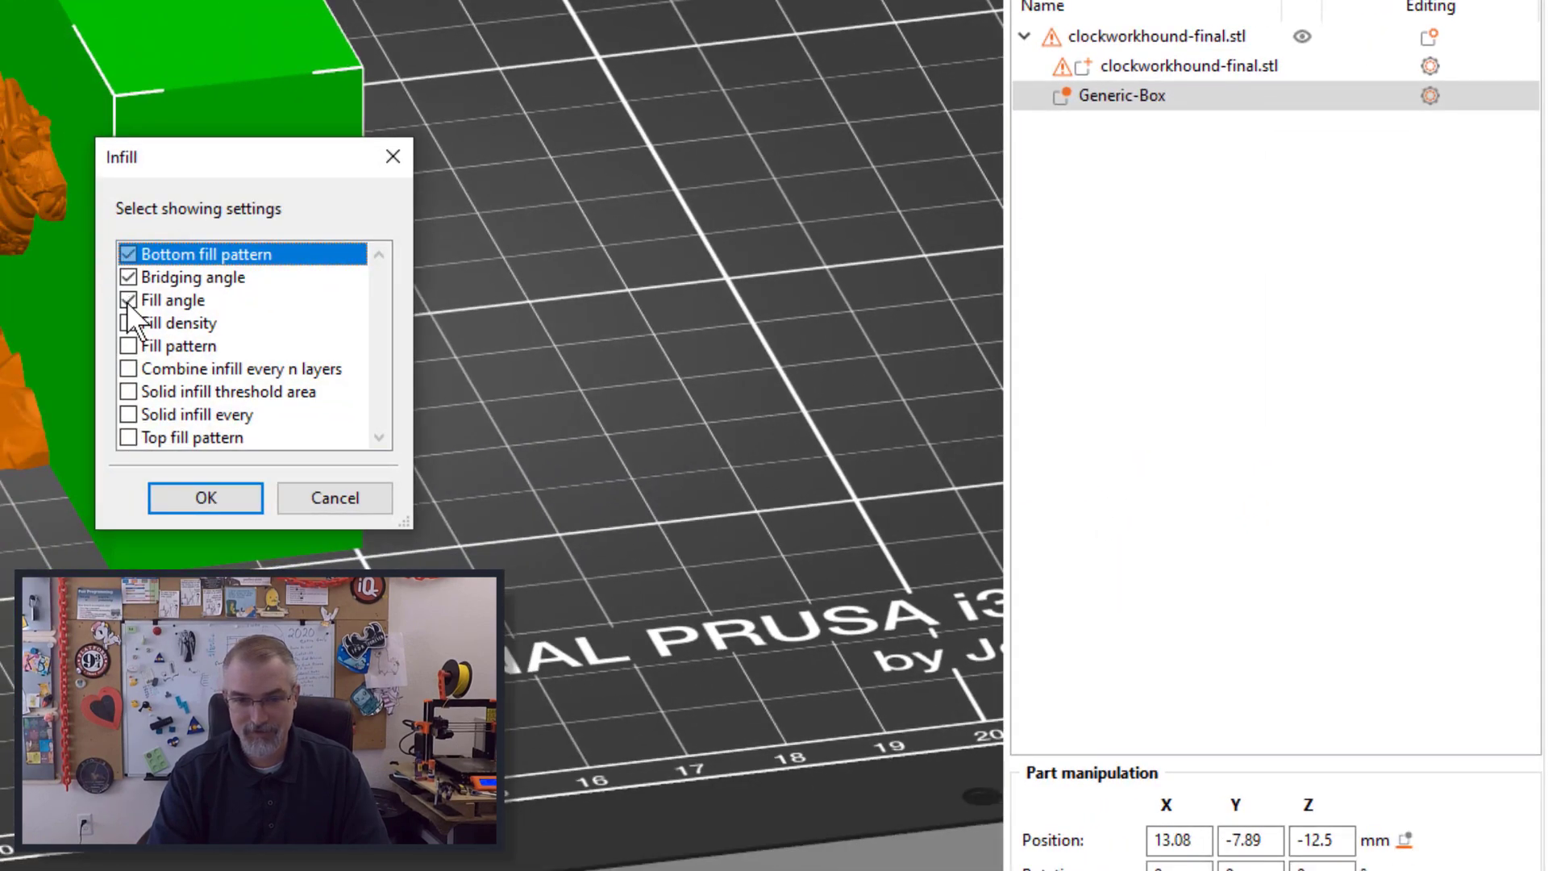
left_click(128, 322)
left_click(128, 345)
left_click(127, 415)
left_click(128, 437)
left_click(166, 492)
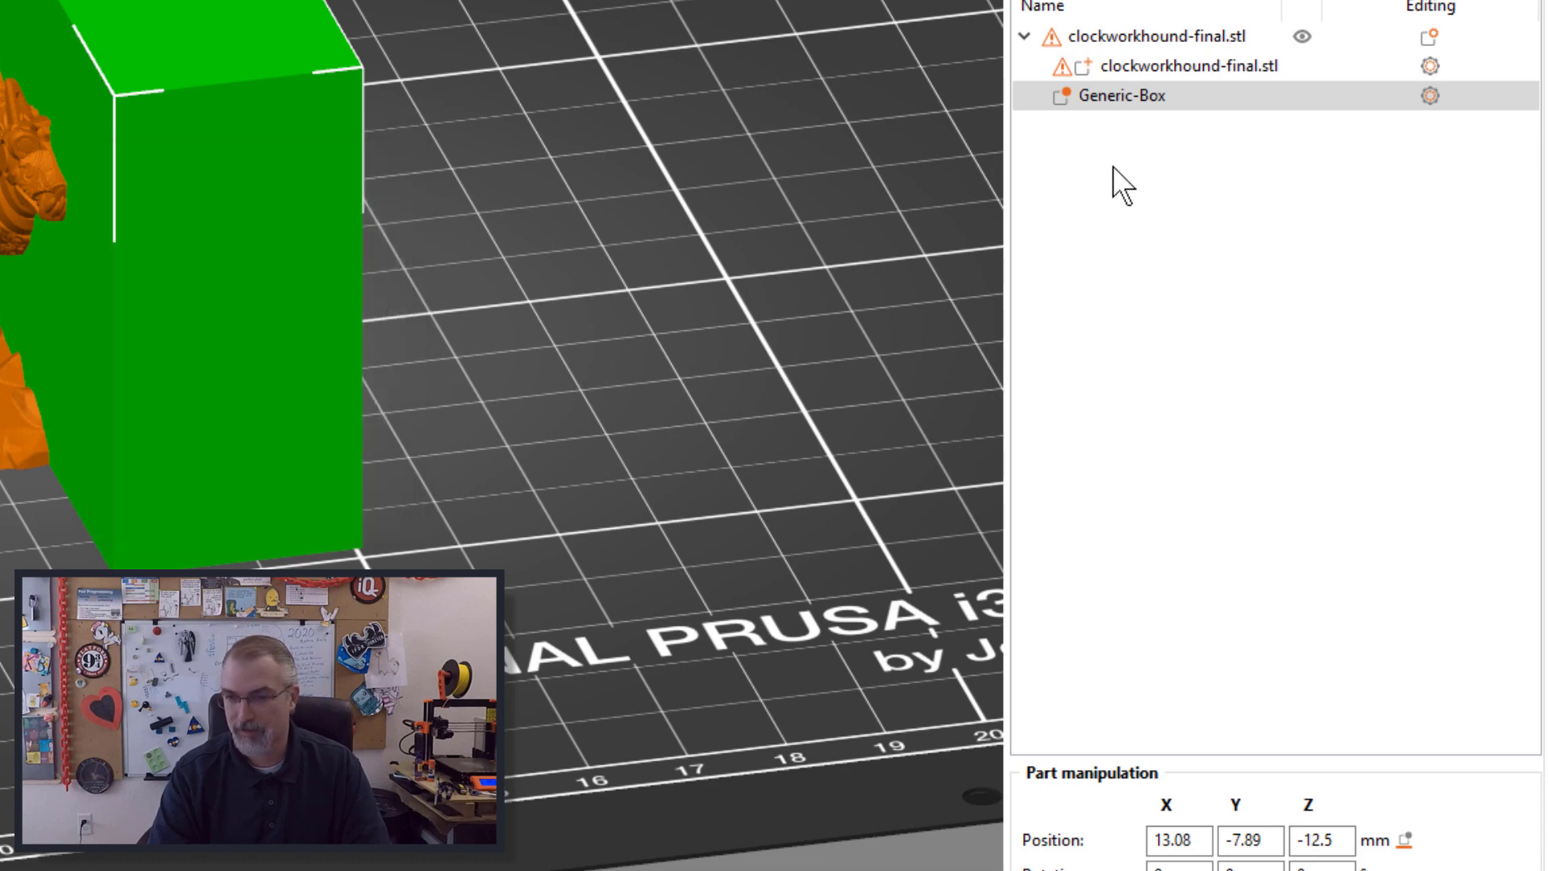
Step: Add Layers and Perimeters overrides: bottom shell thickness, perimeters, thin walls, top layers, top shell thickness
left_click(1429, 95)
mouse_move(1392, 359)
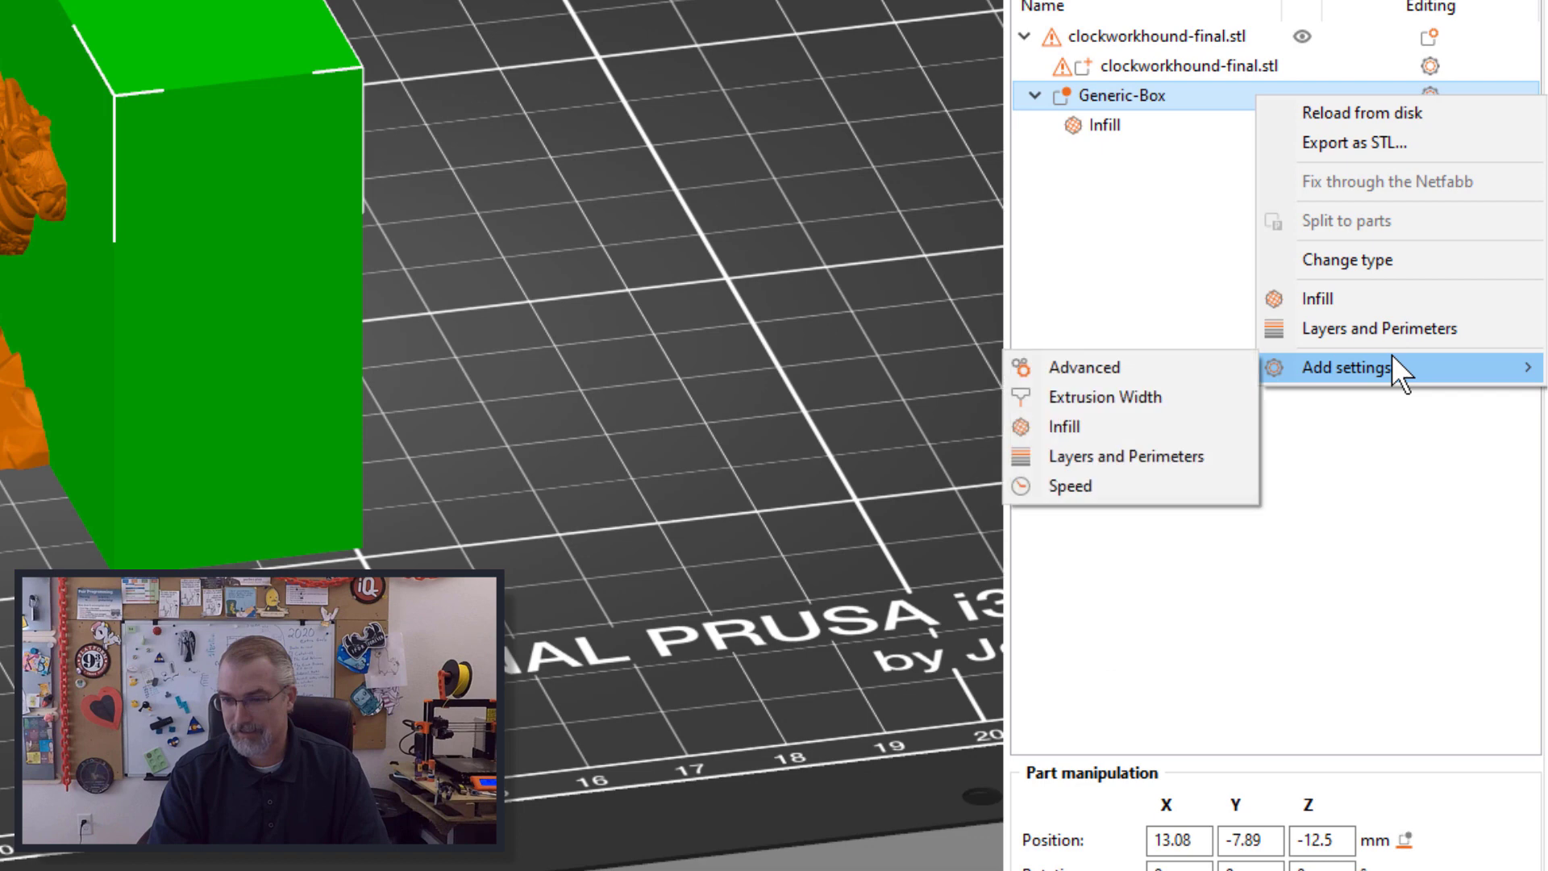
left_click(1155, 454)
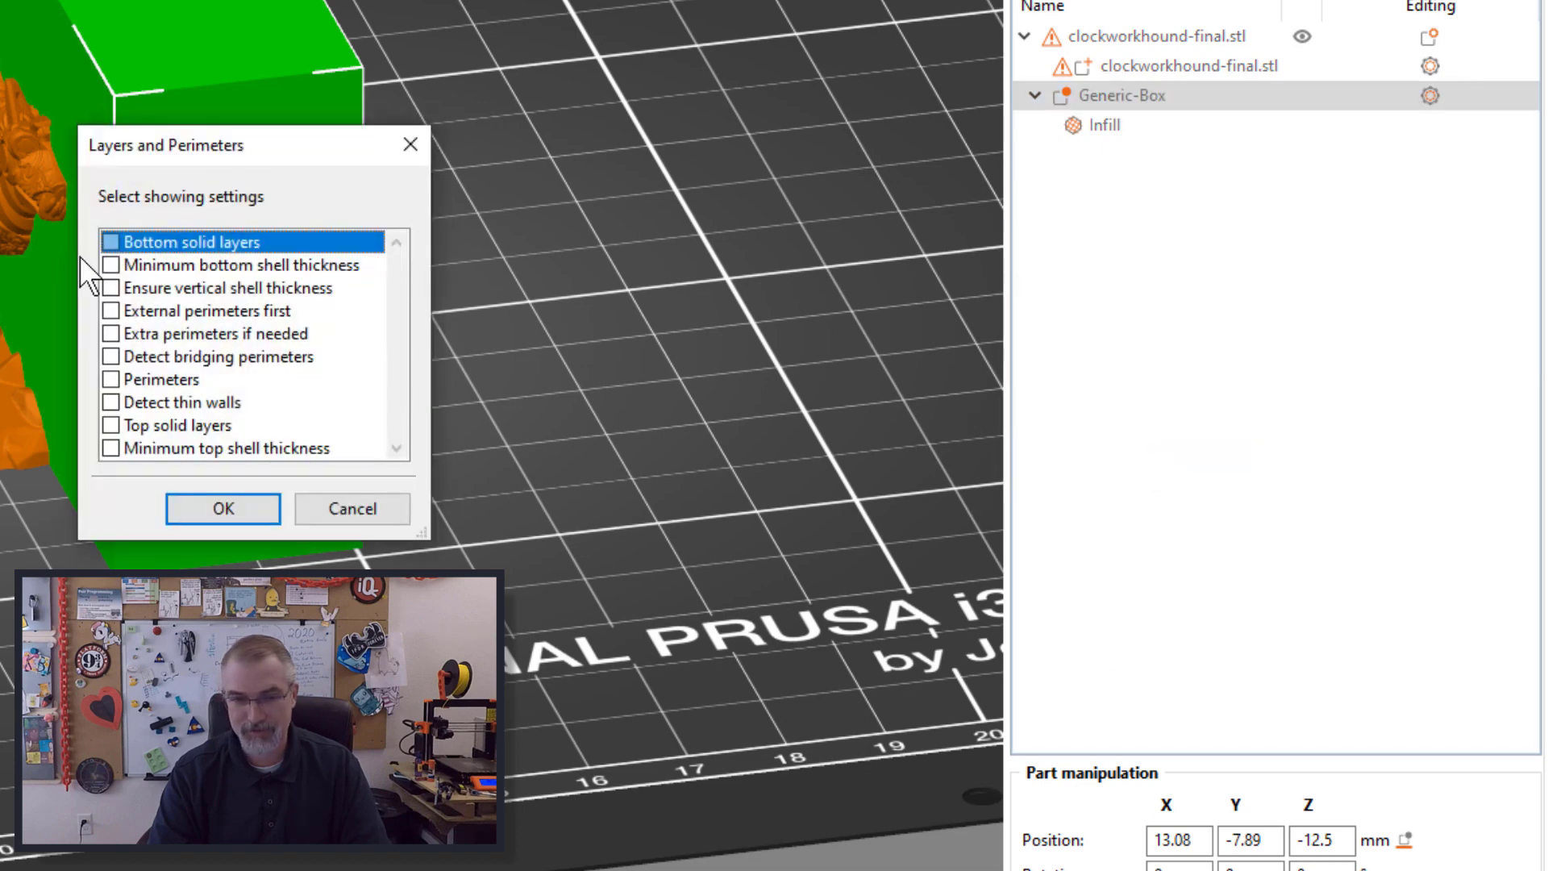
left_click(111, 264)
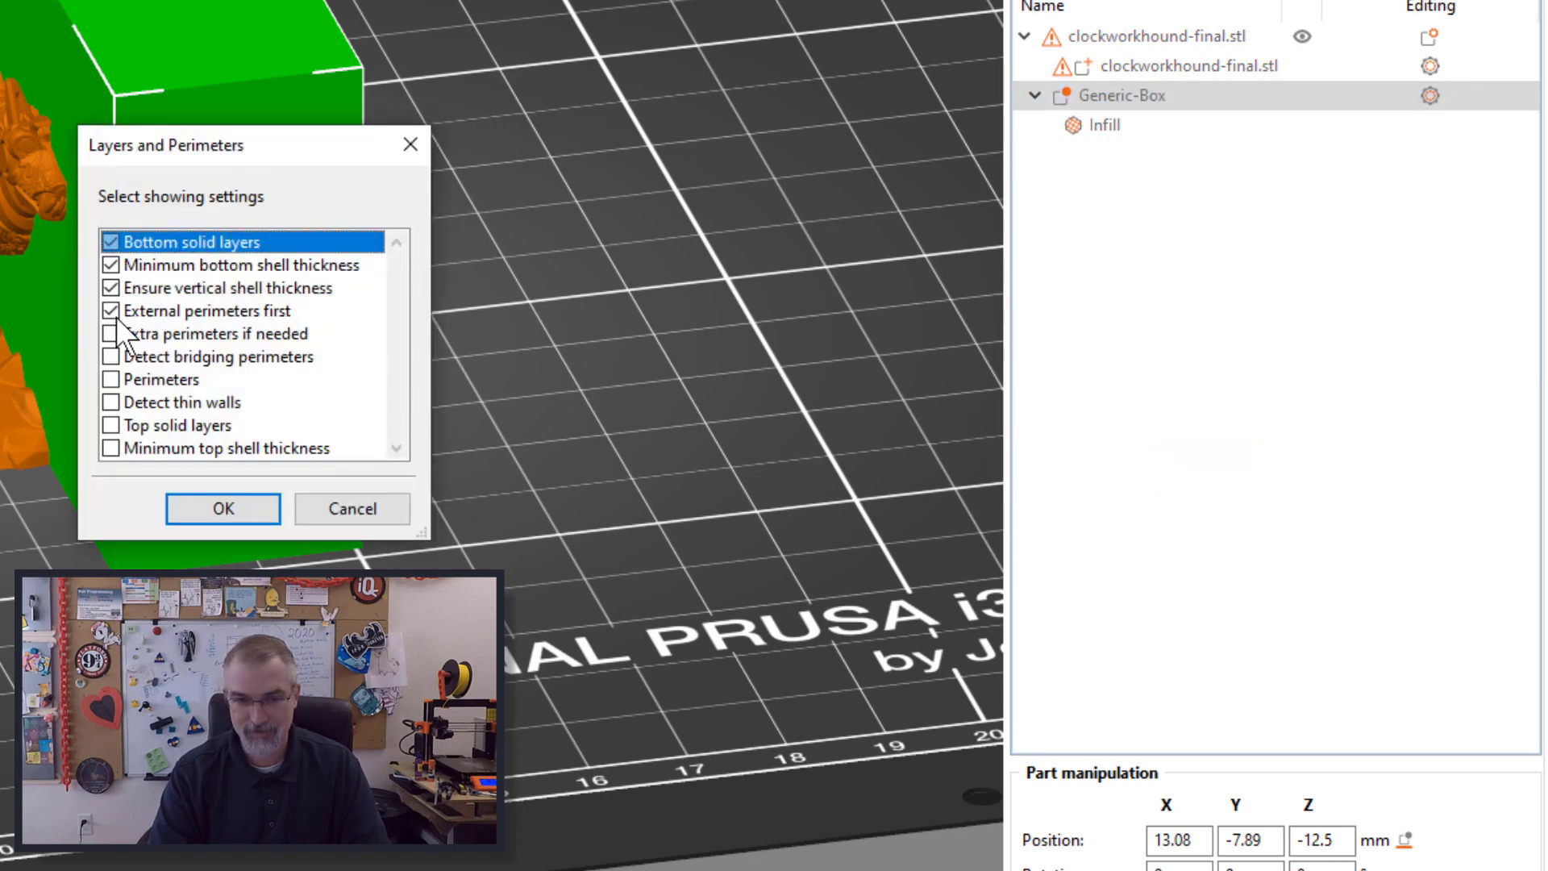
left_click(111, 379)
left_click(111, 401)
left_click(110, 425)
left_click(110, 447)
left_click(192, 506)
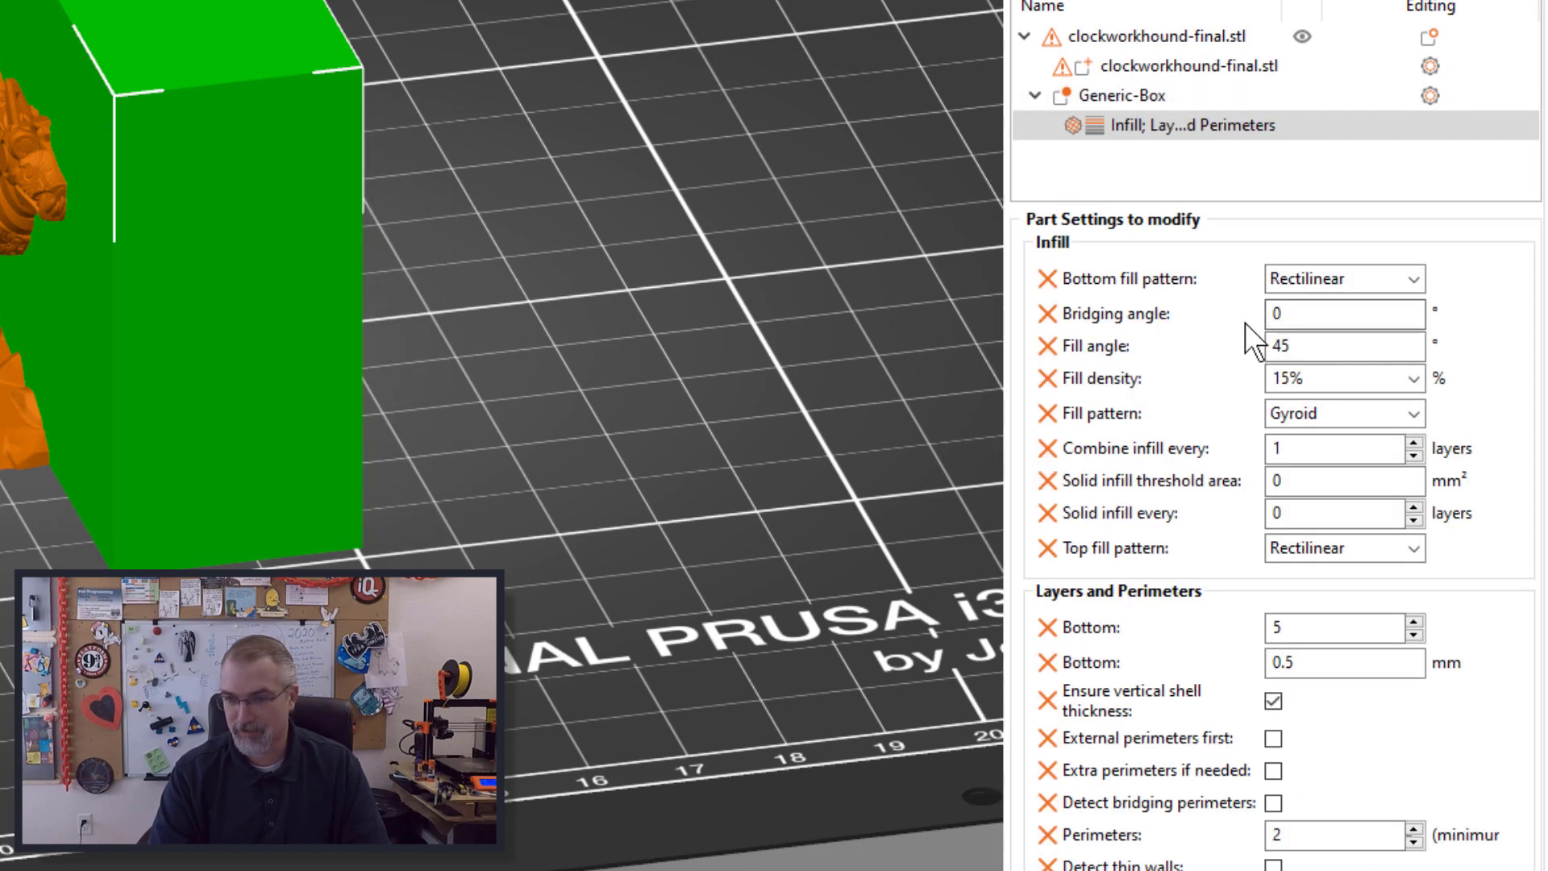
Step: Set the box's fill density to 0% and bottom layers, perimeters and top layers to 0
left_click(1365, 279)
left_click(1366, 279)
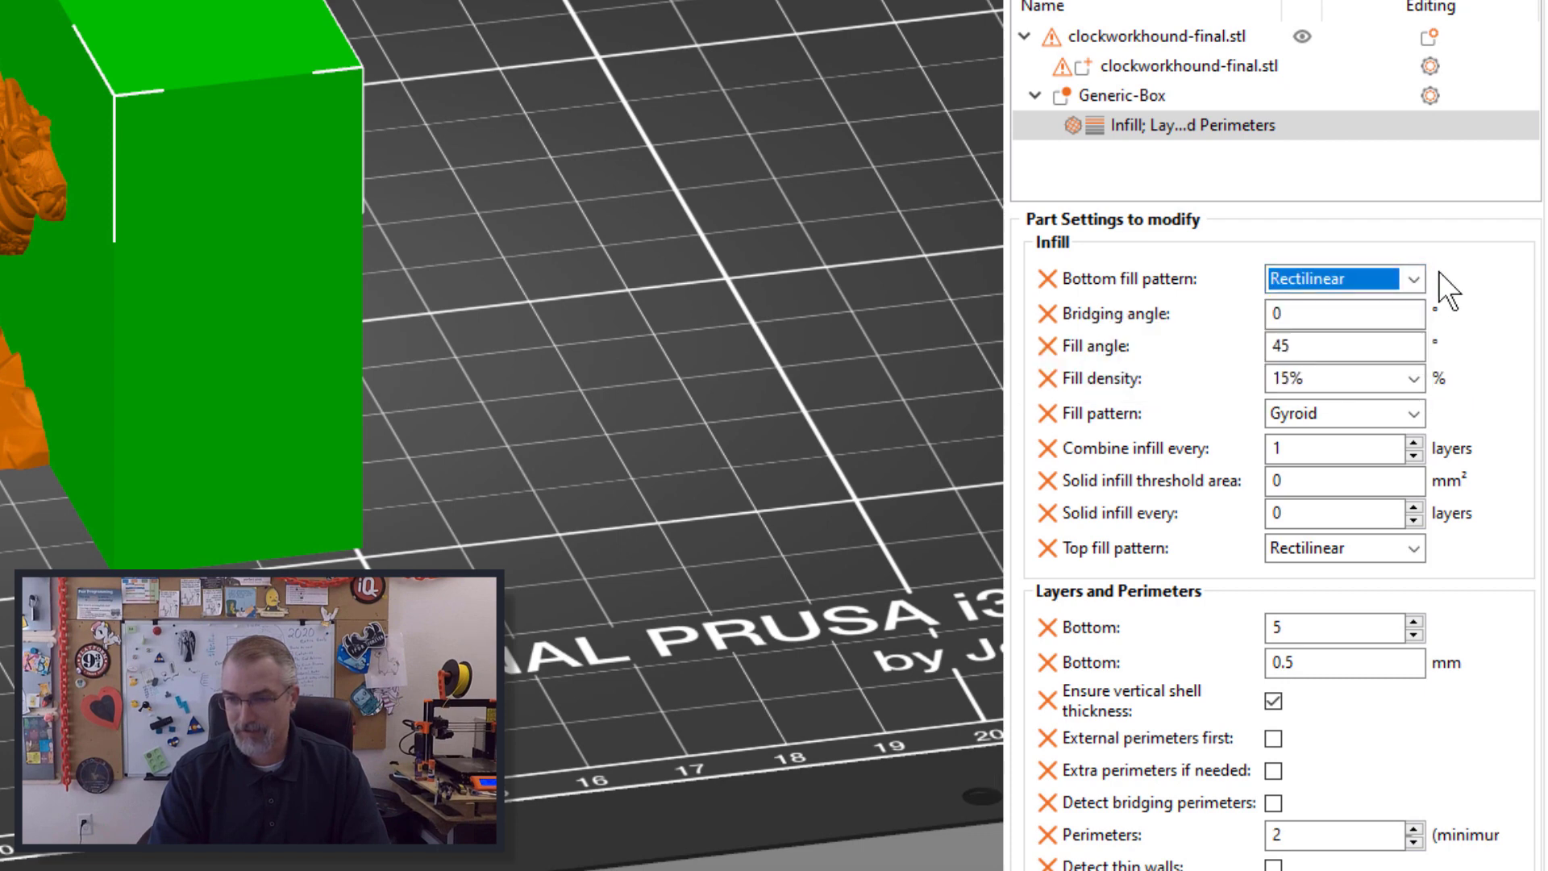
left_click(1290, 378)
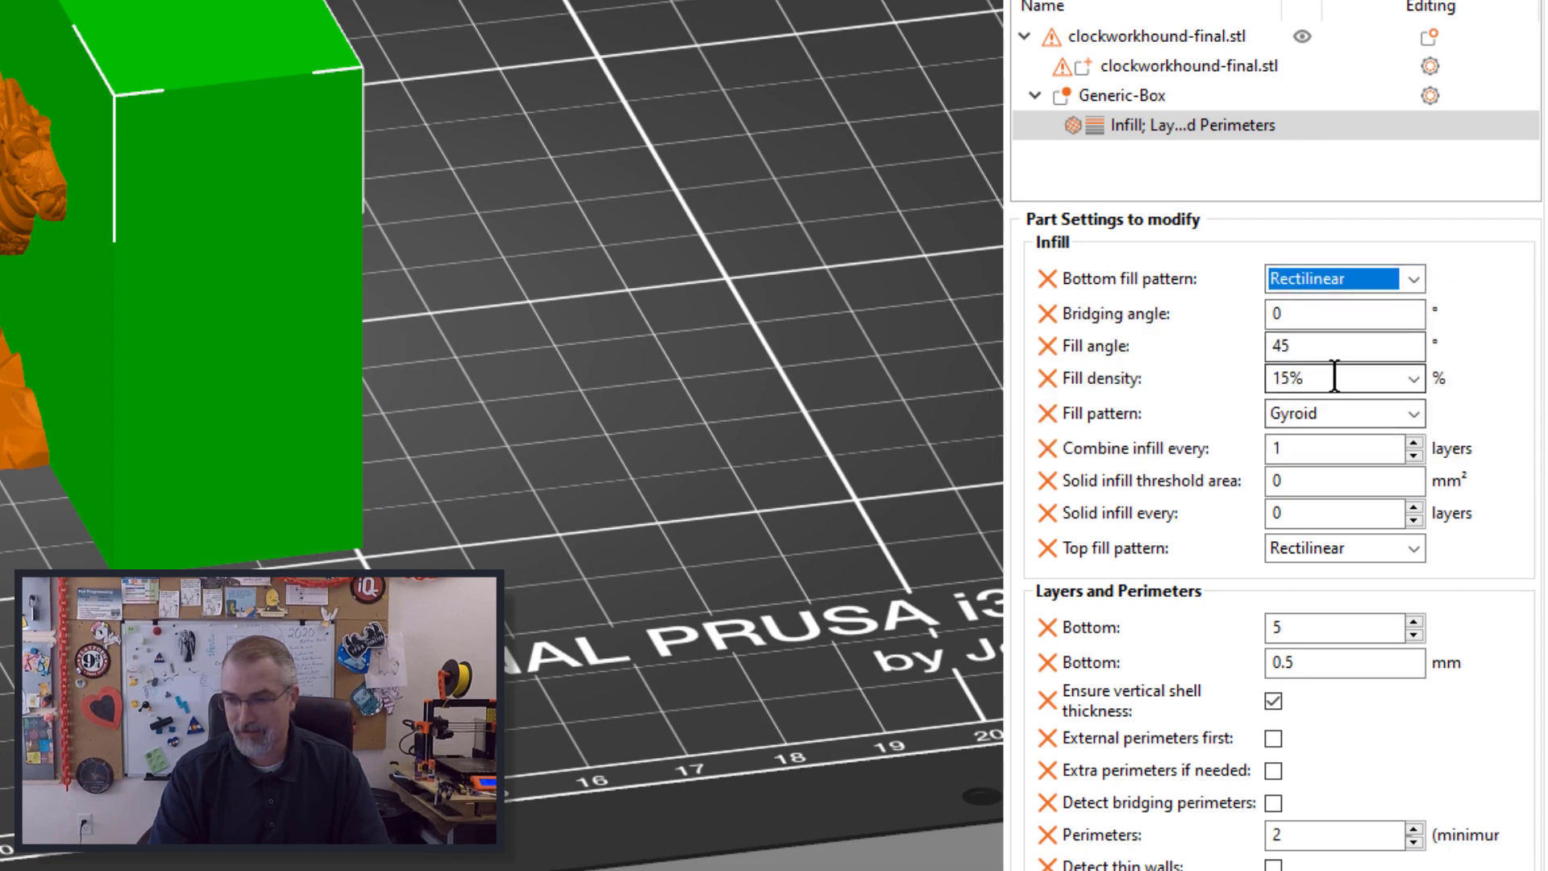
type("0")
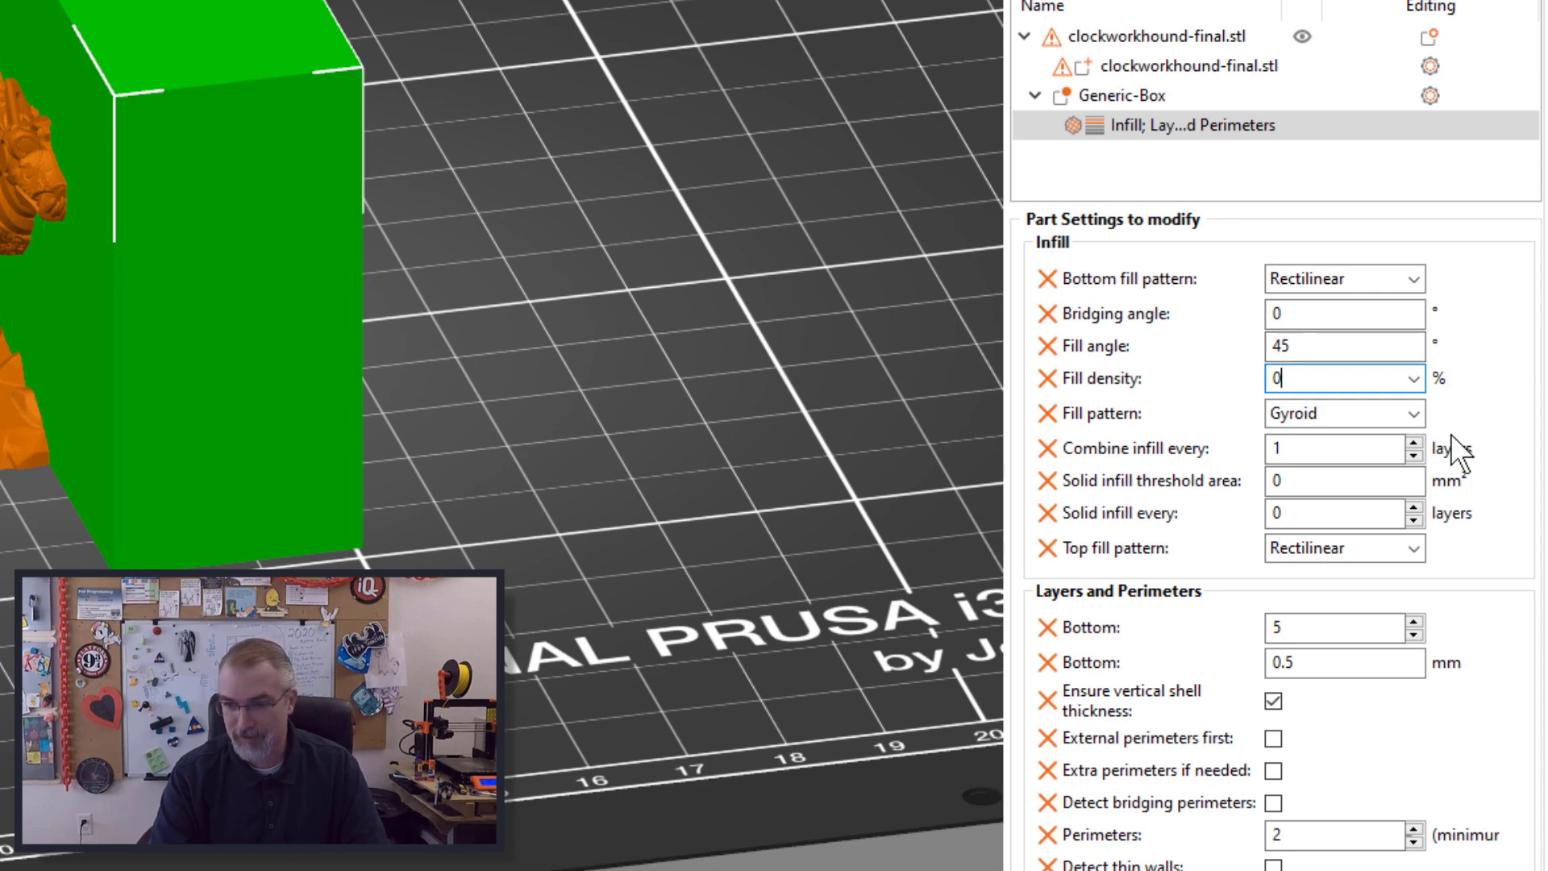
left_click(1415, 442)
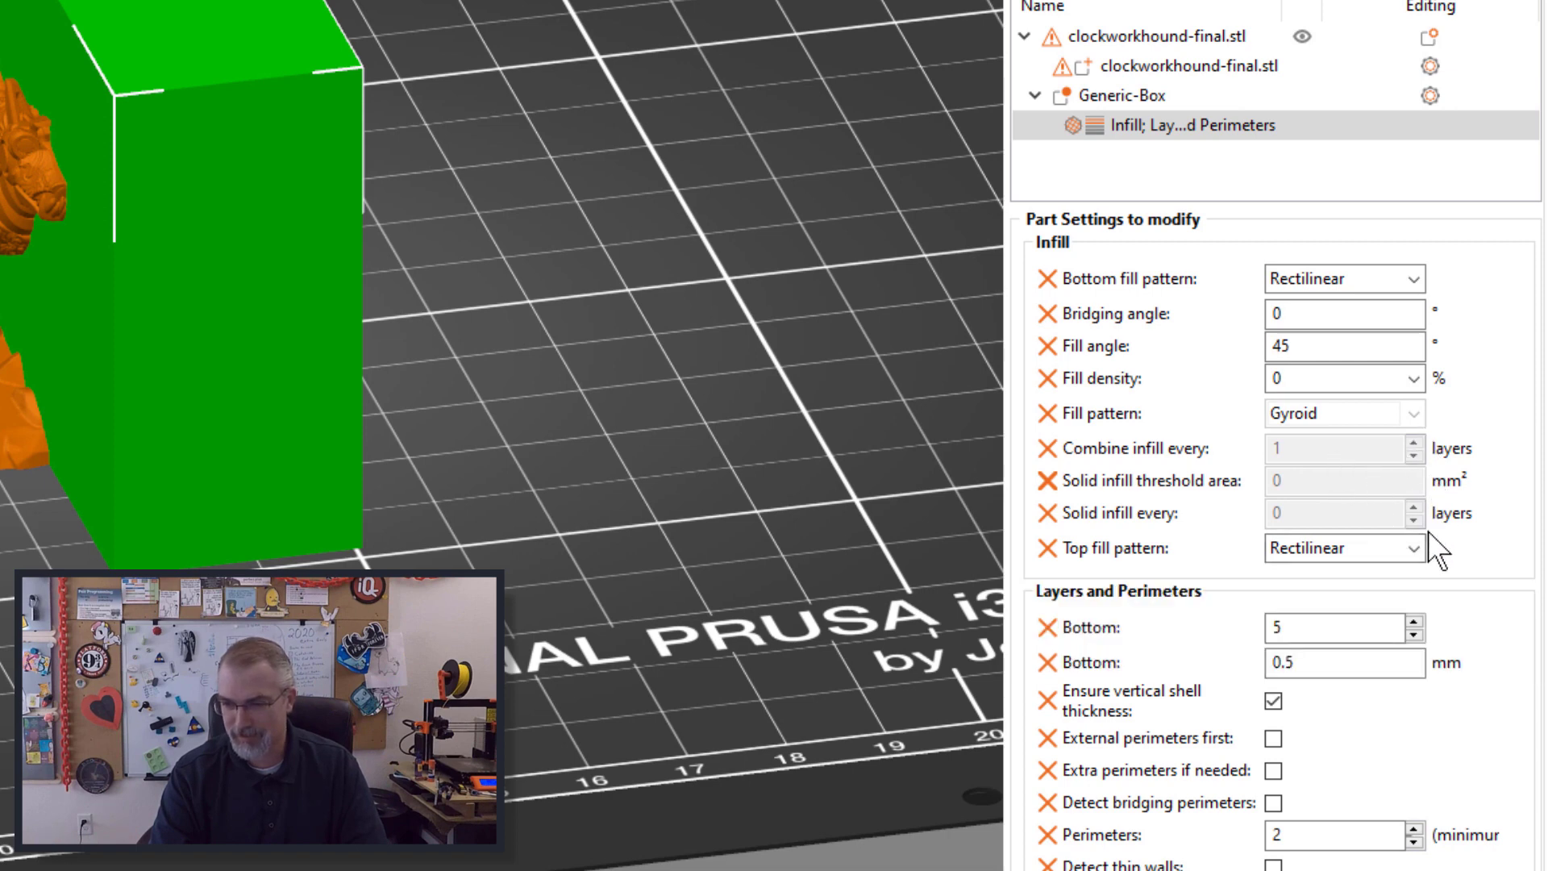
left_click(1414, 635)
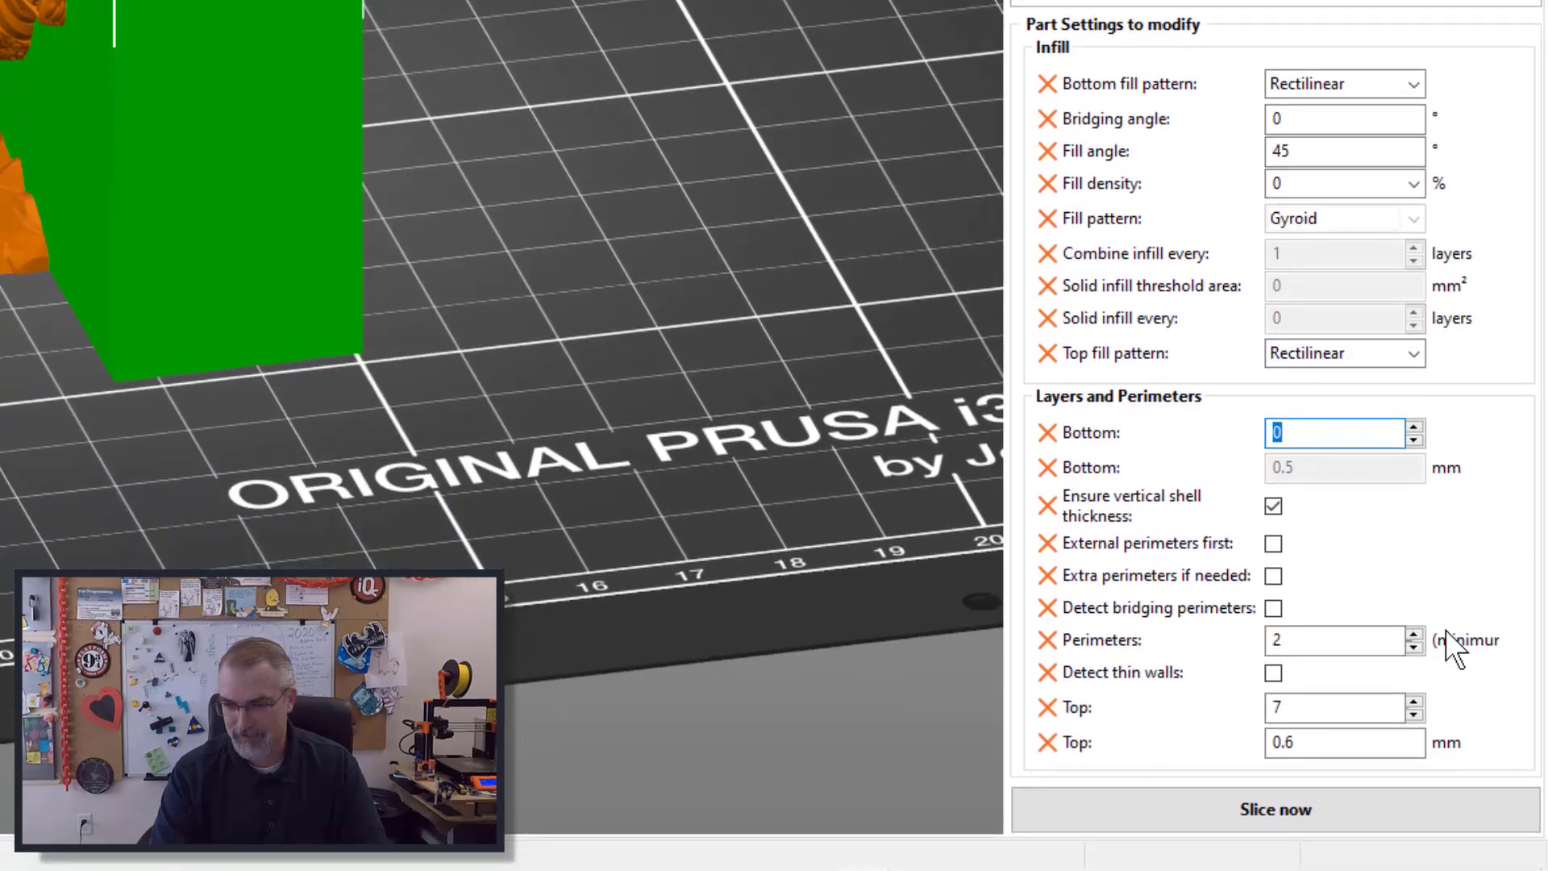
left_click(1414, 644)
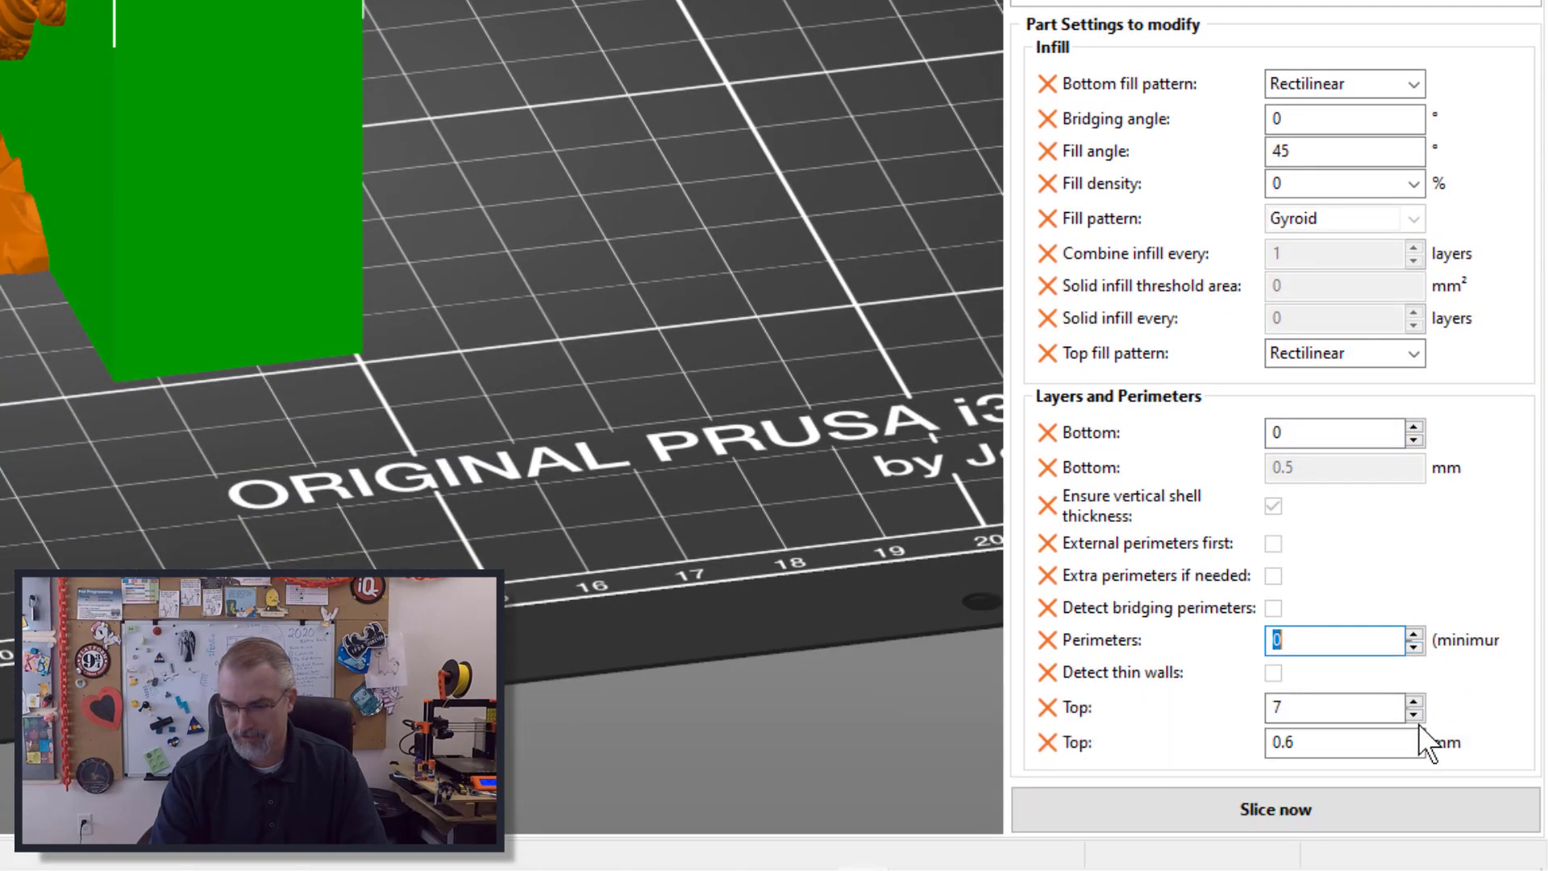
left_click(1415, 715)
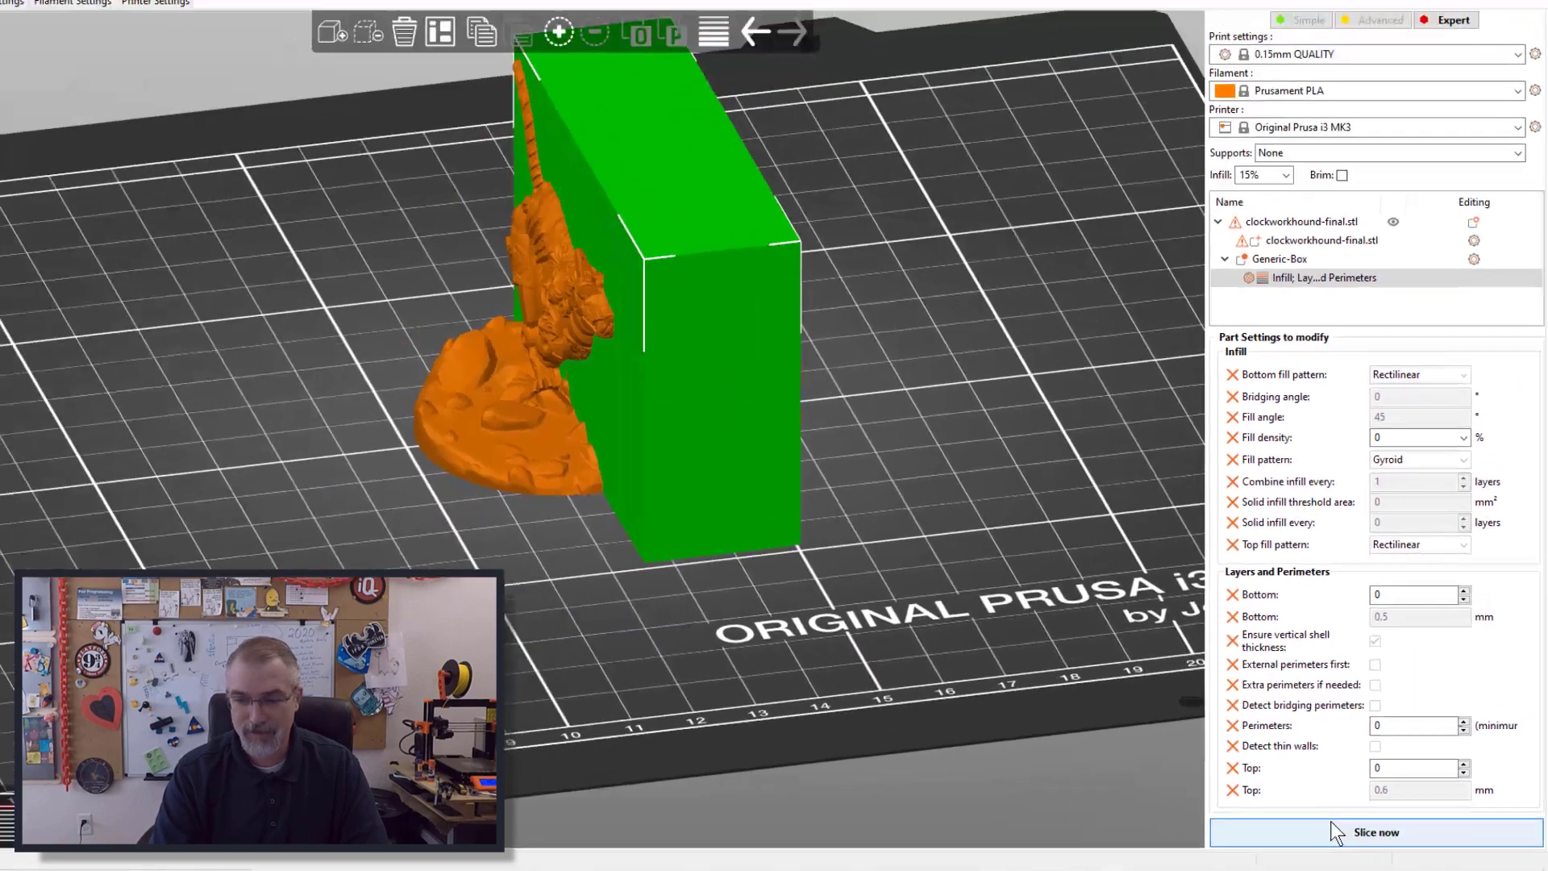
Step: Slice the hound and tilt and zoom the preview to inspect the exposed interior
left_click(1208, 816)
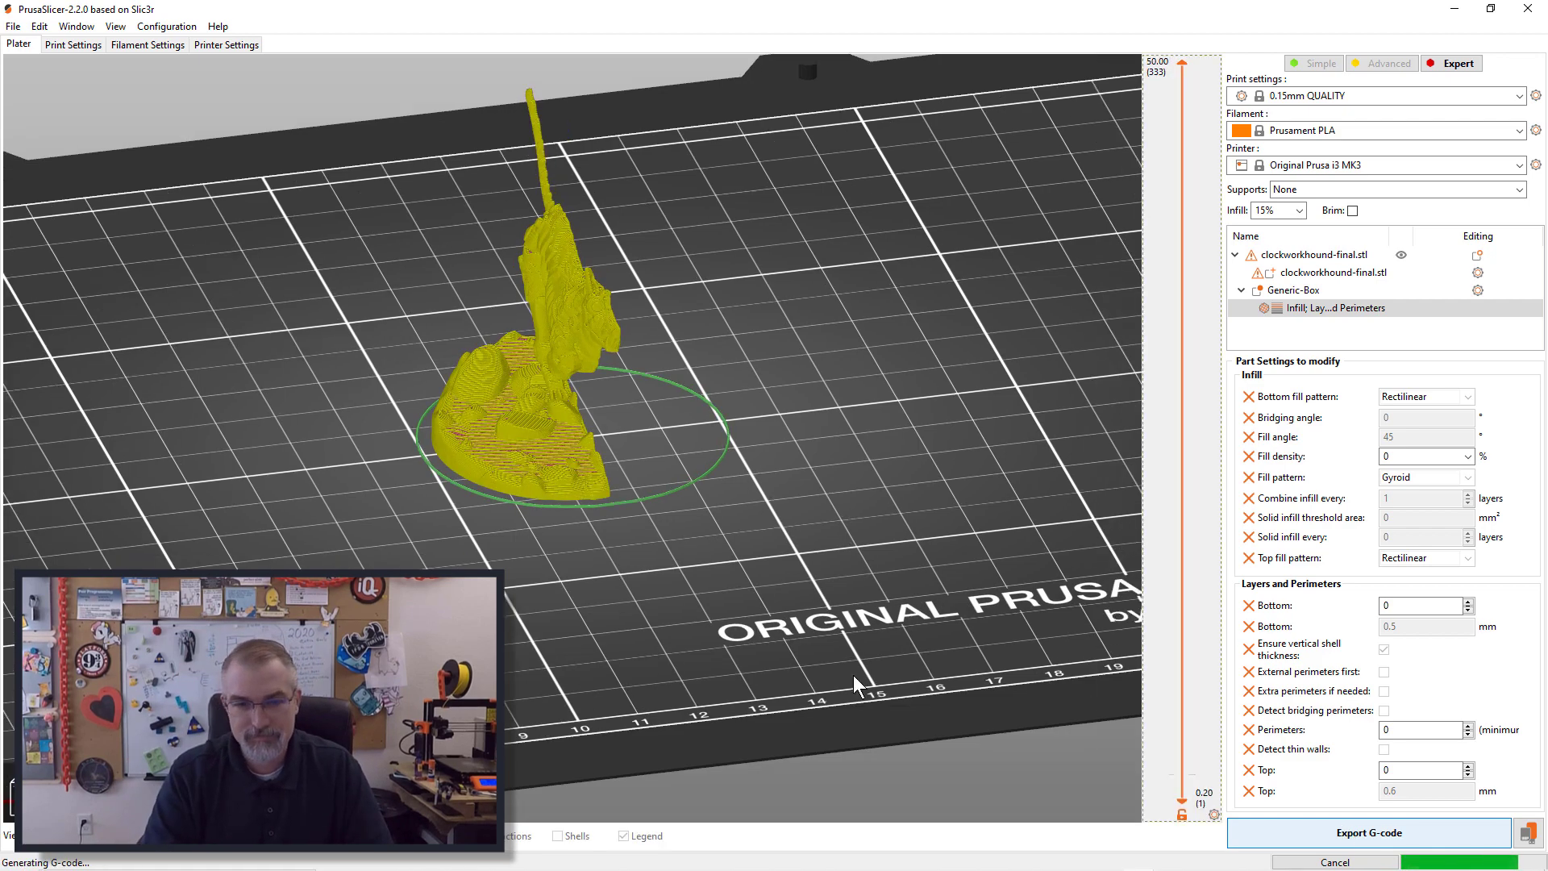
left_click_drag(670, 598, 694, 733)
scroll(674, 579, "up", 3)
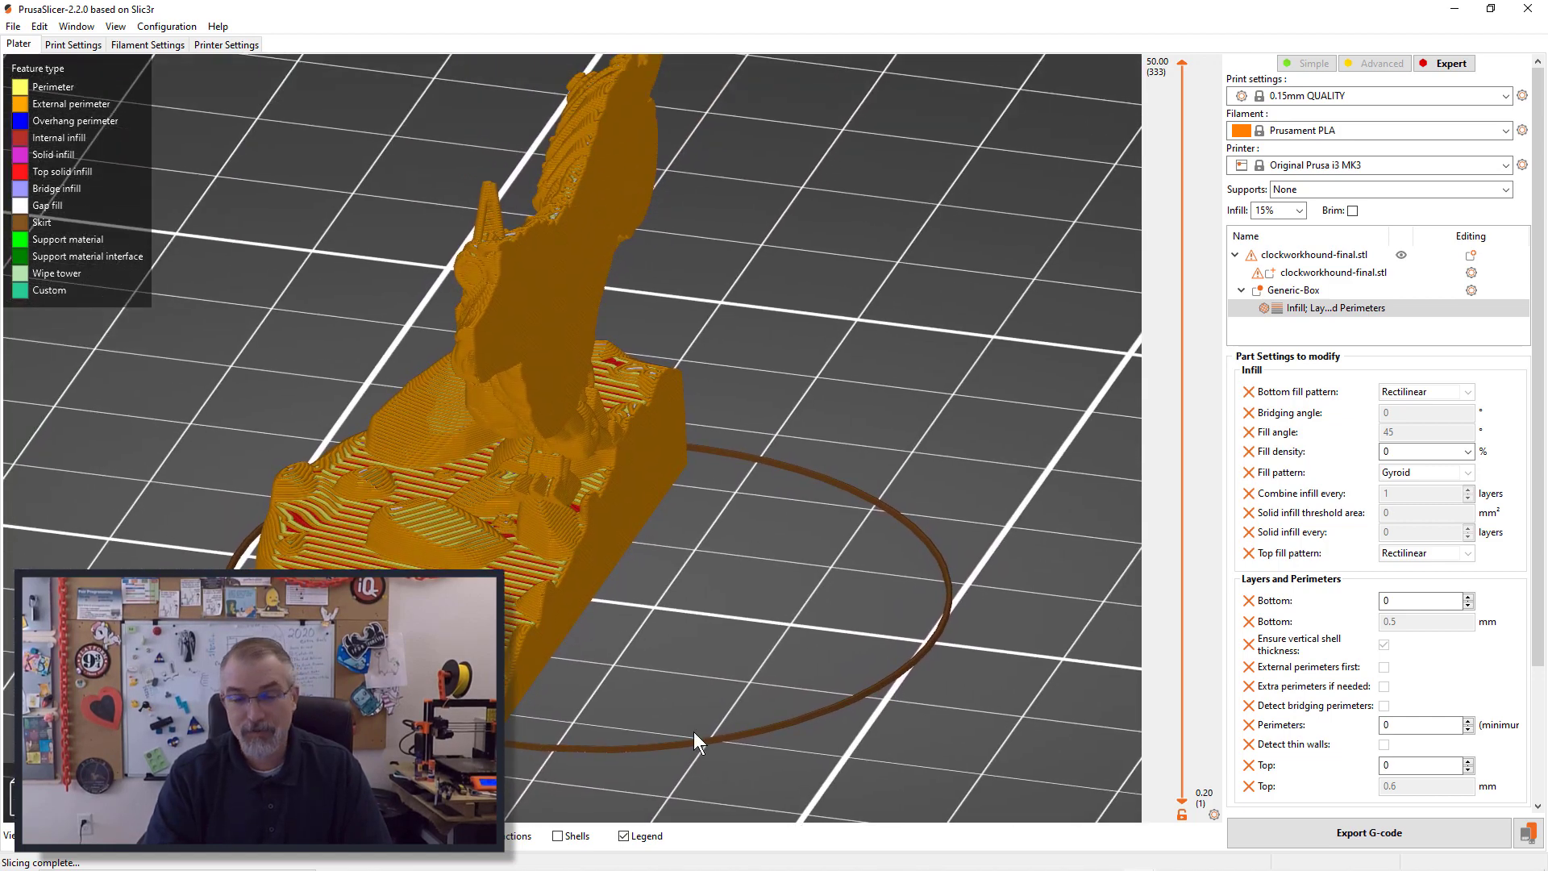
scroll(693, 732, "down", 5)
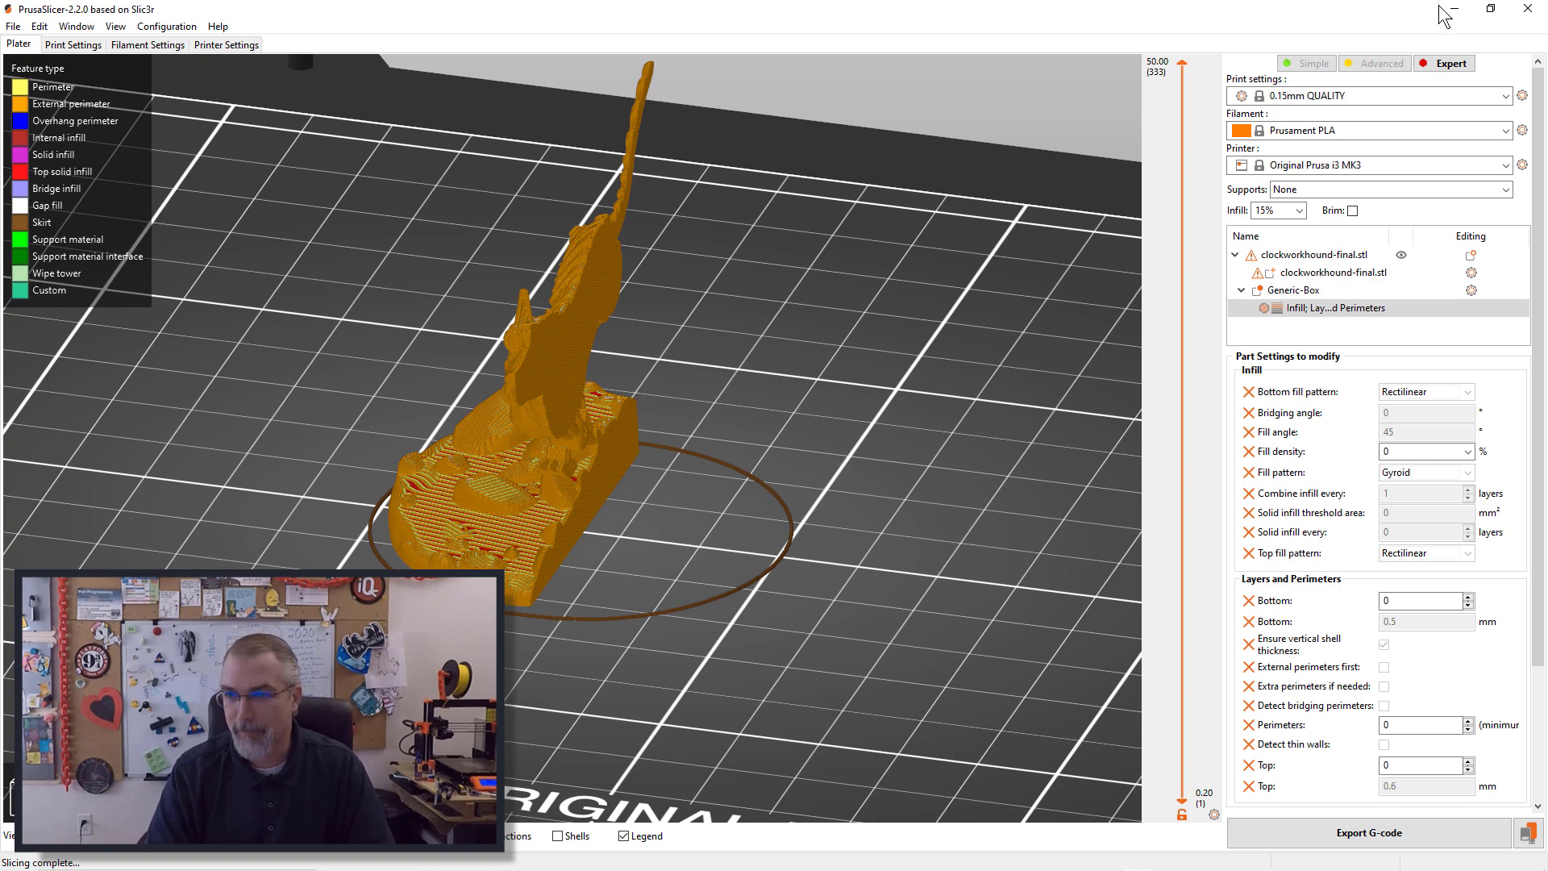
Step: Minimize the hound window and maximize the window holding the Caesar bust
left_click(1464, 11)
scroll(762, 466, "up", 3)
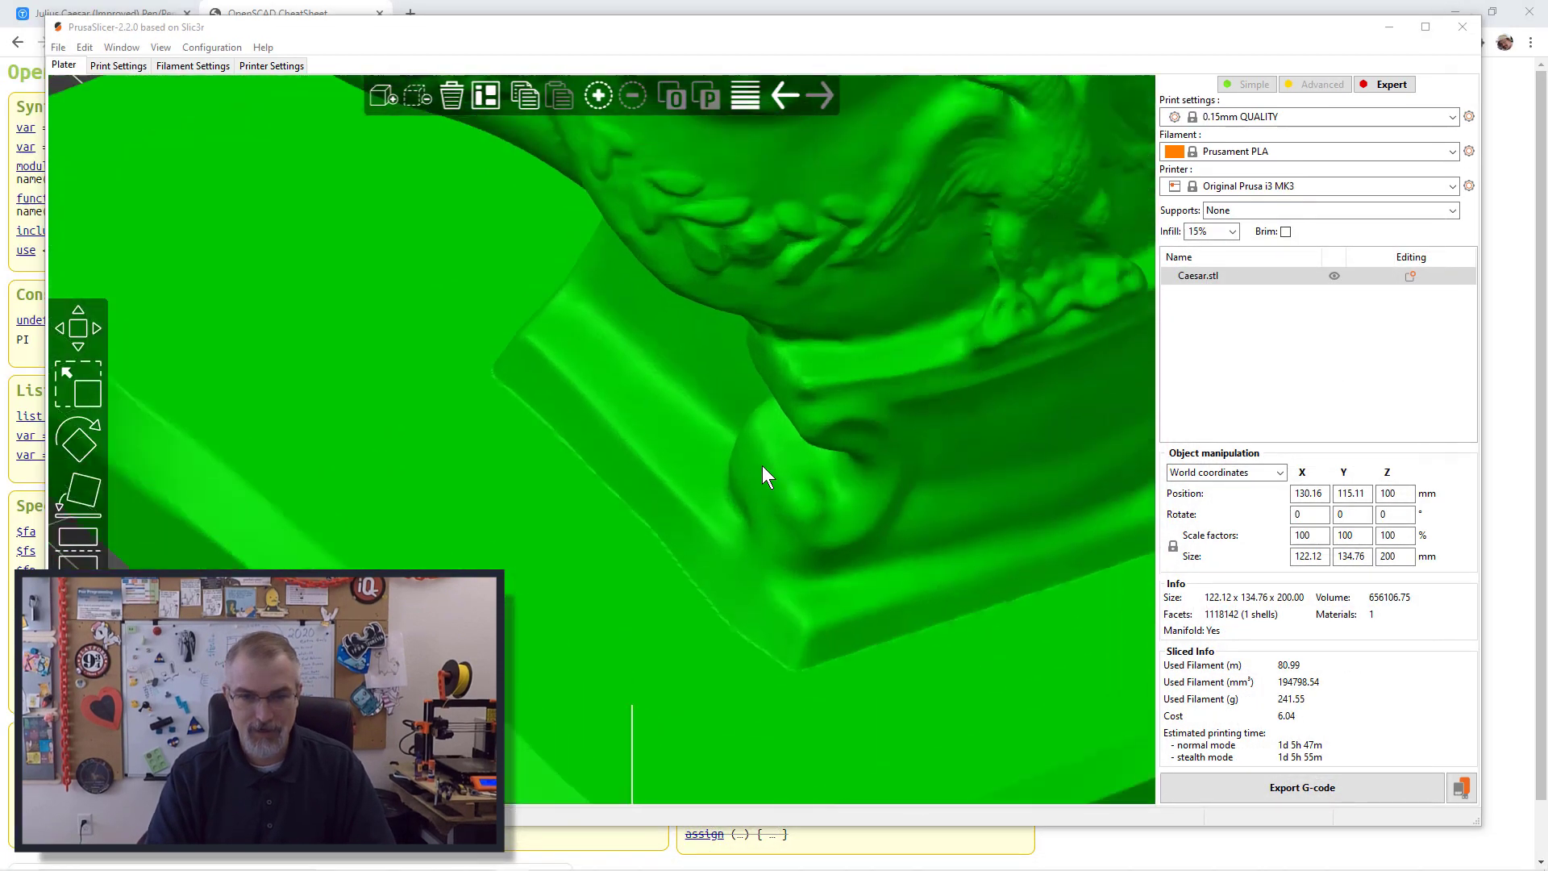
scroll(762, 484, "down", 3)
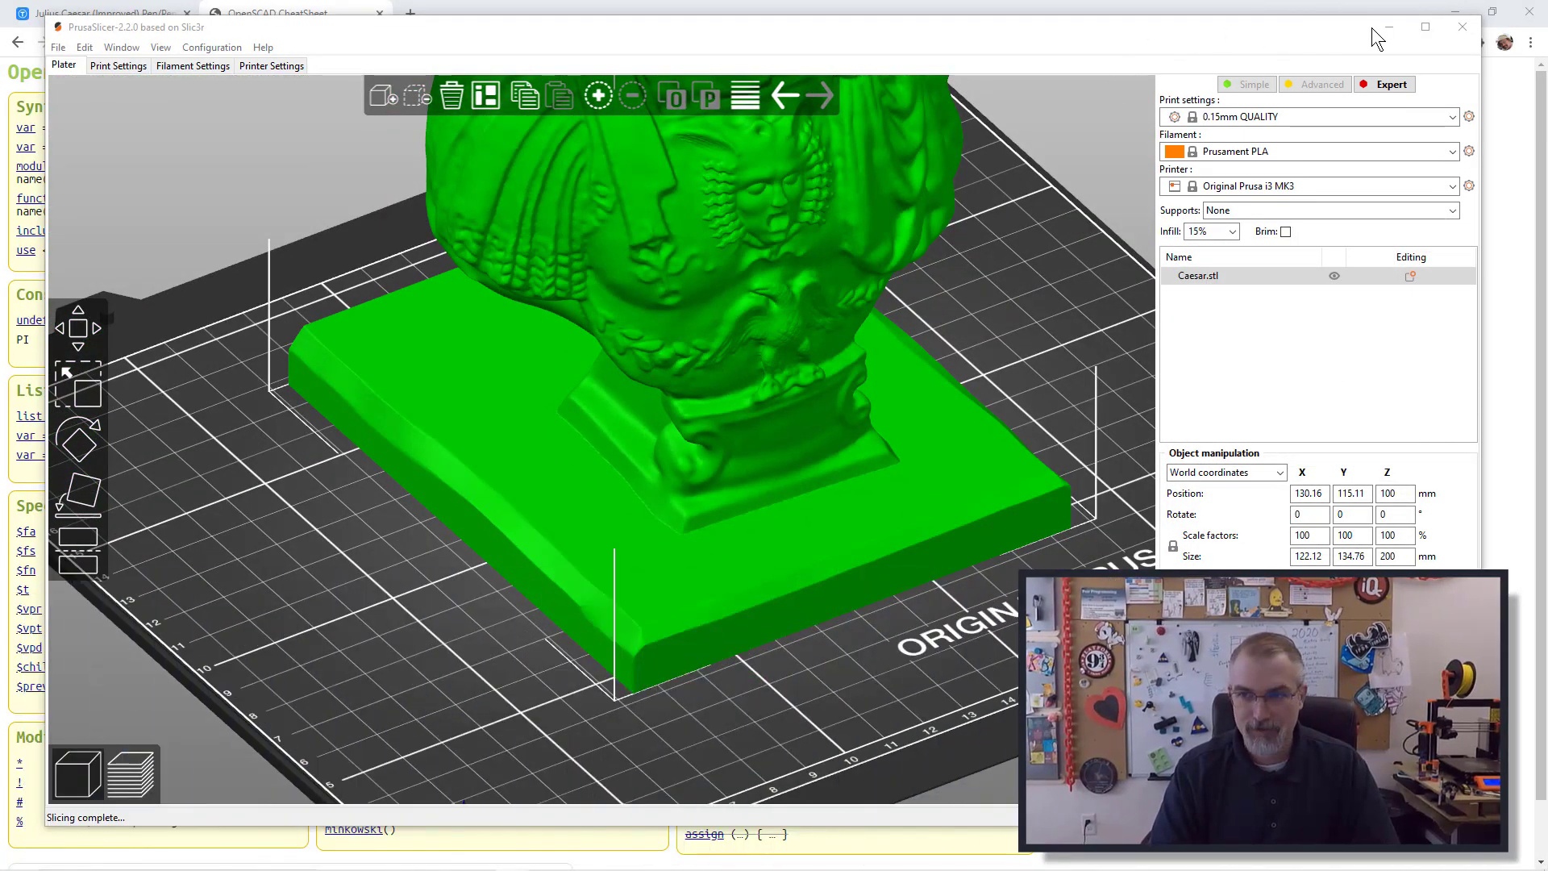
left_click(1421, 29)
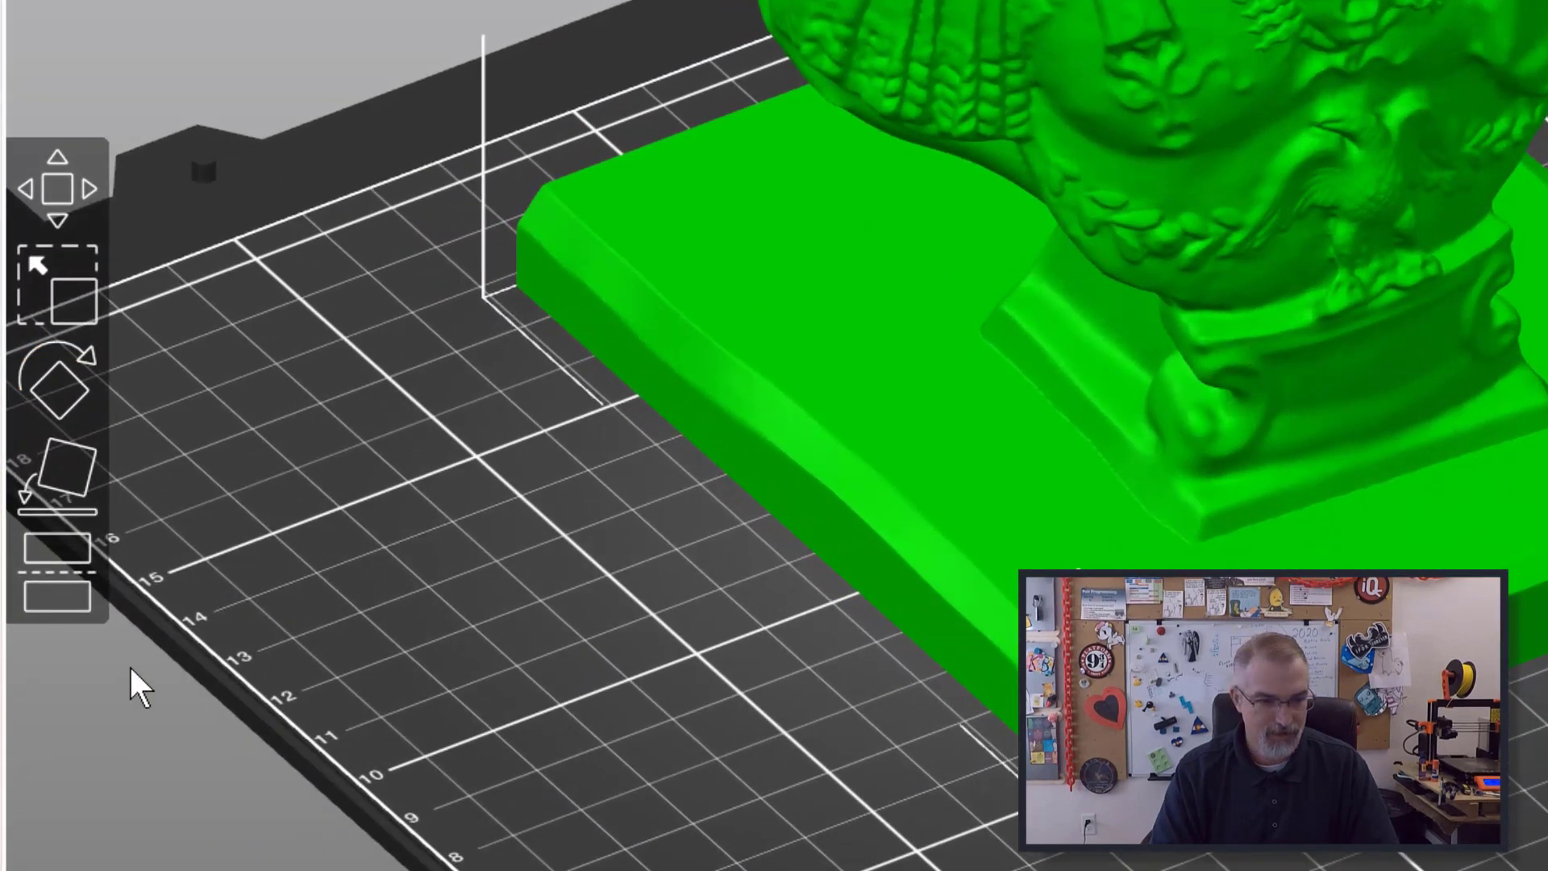
Step: Open the Cut tool on the Caesar bust and set the cut height to Z 10 mm
left_click(61, 592)
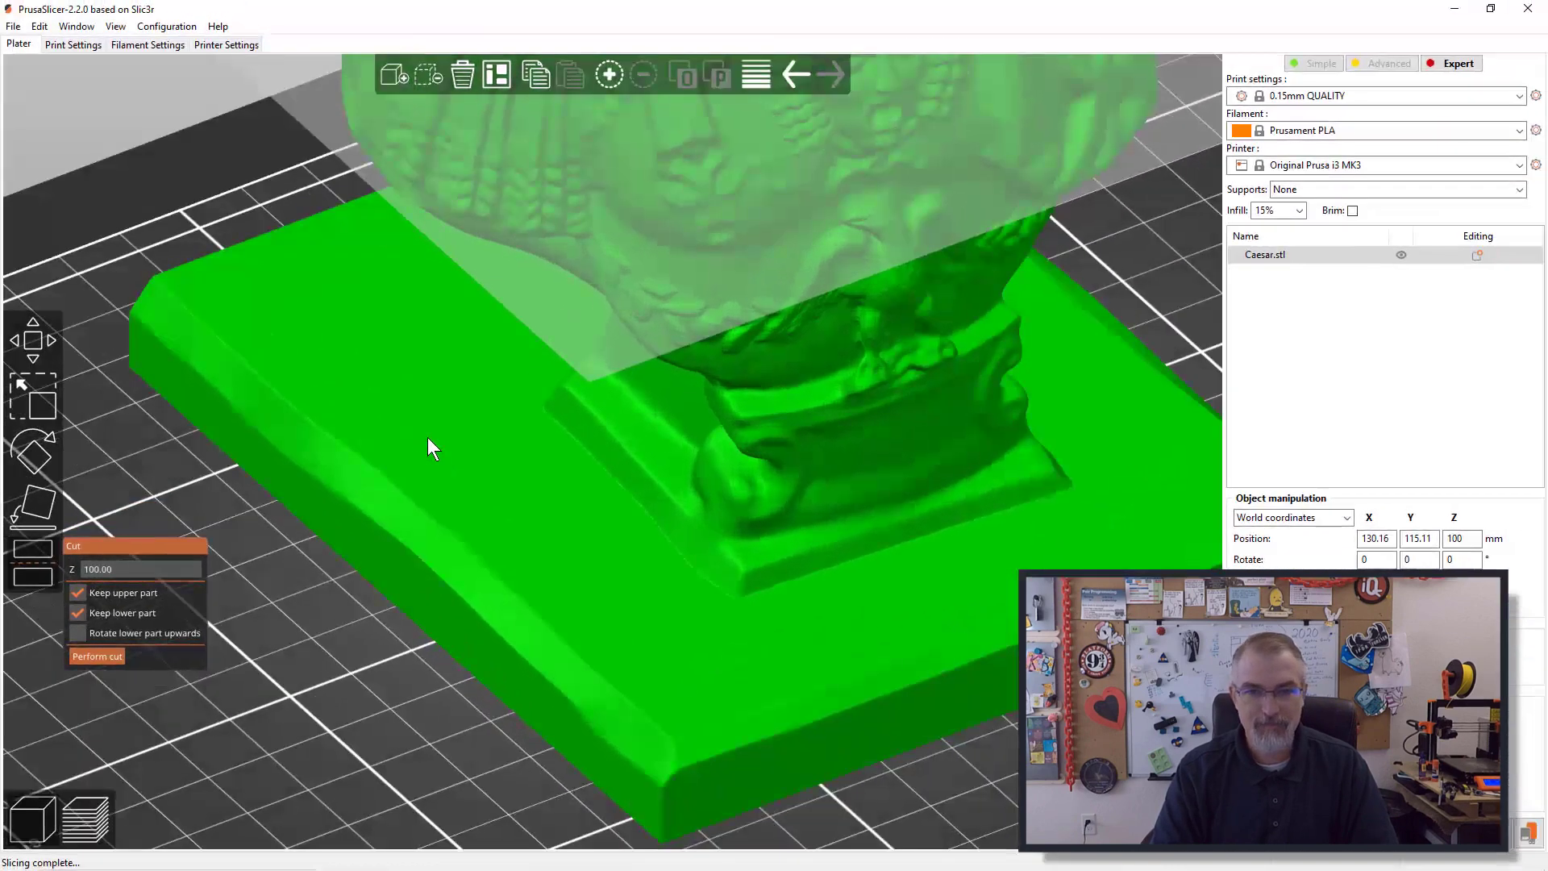
scroll(427, 440, "down", 5)
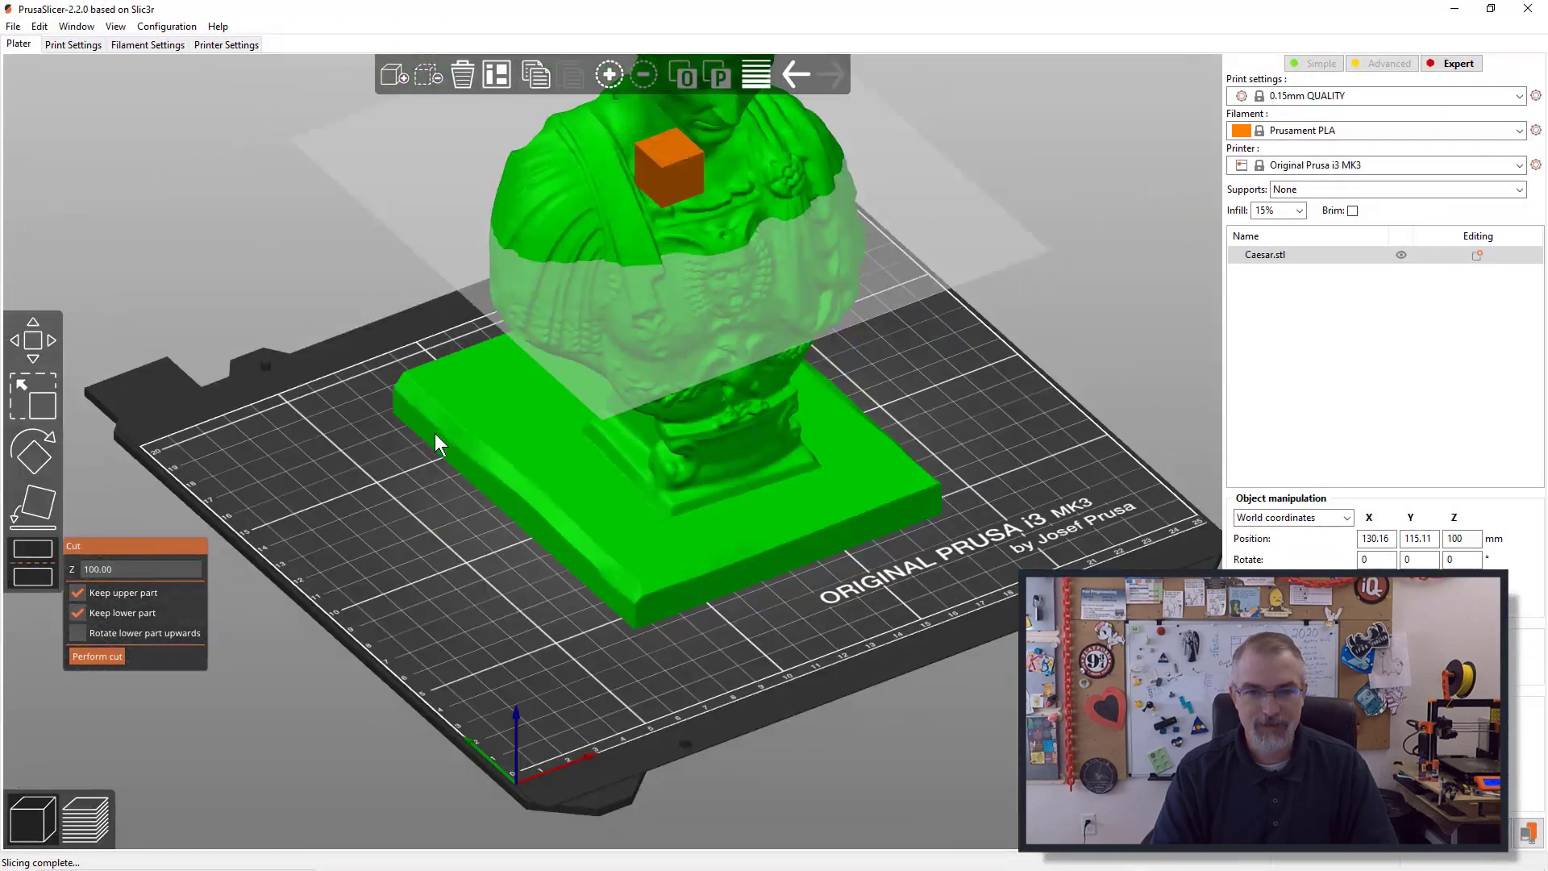
left_click_drag(352, 608, 352, 561)
left_click(126, 569)
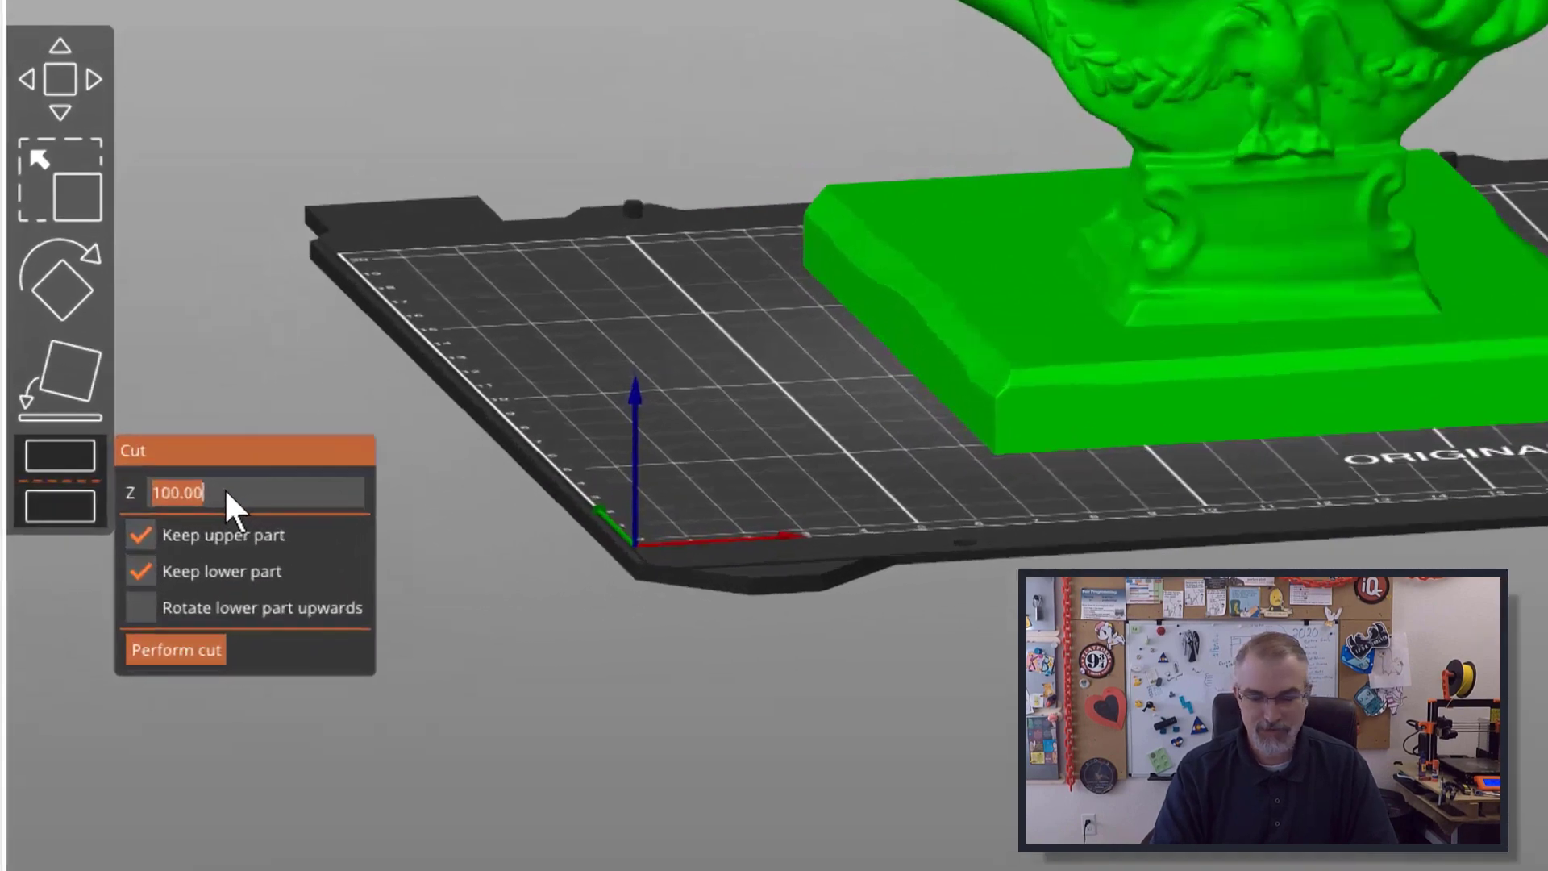
type("10")
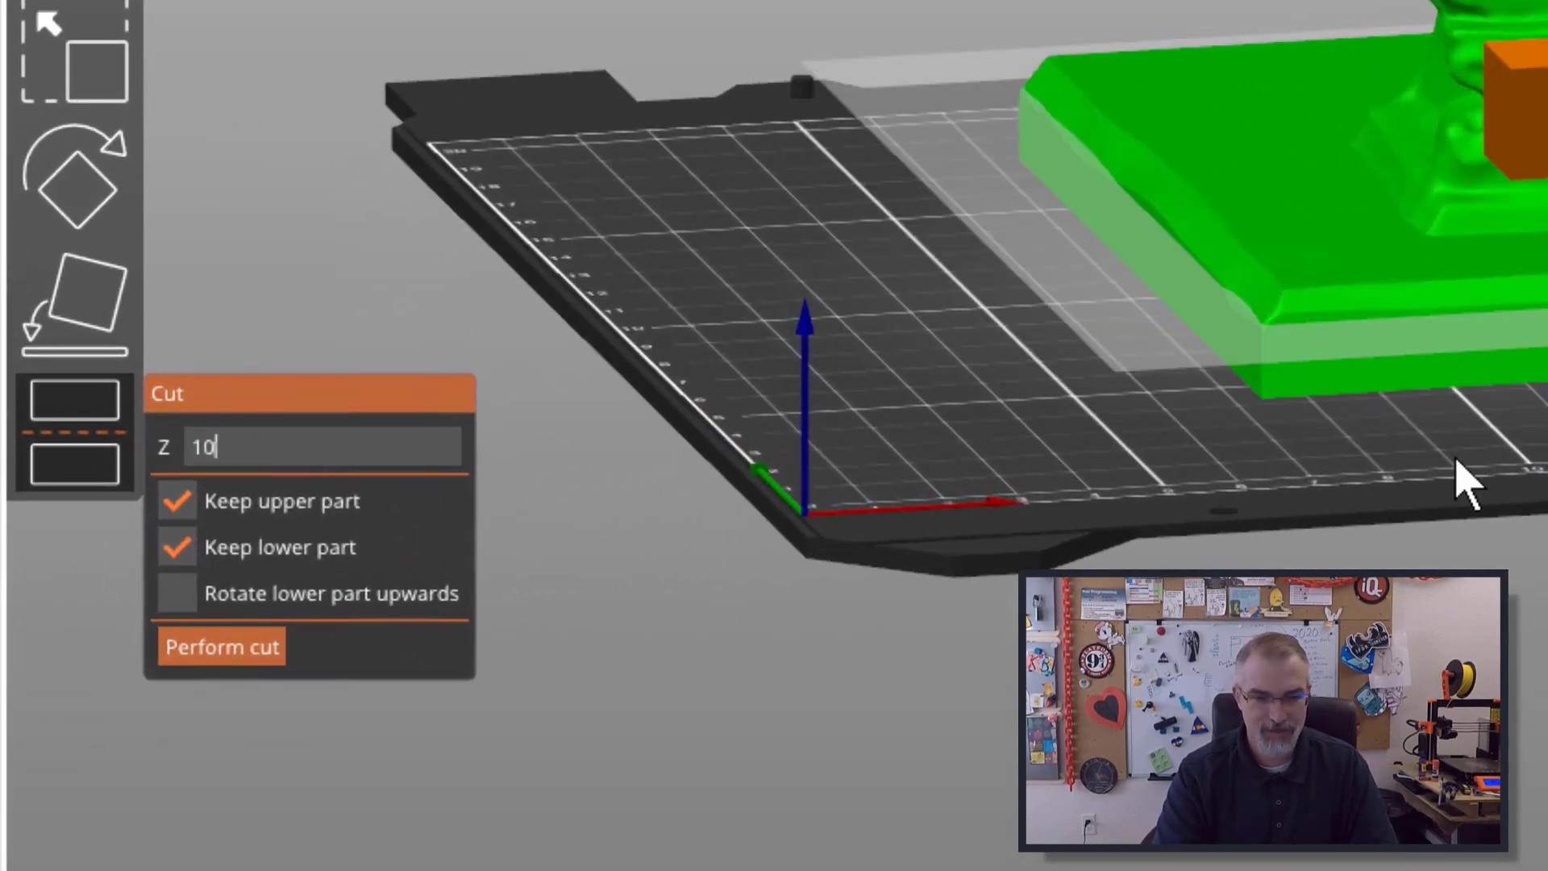
left_click_drag(1469, 476, 1469, 404)
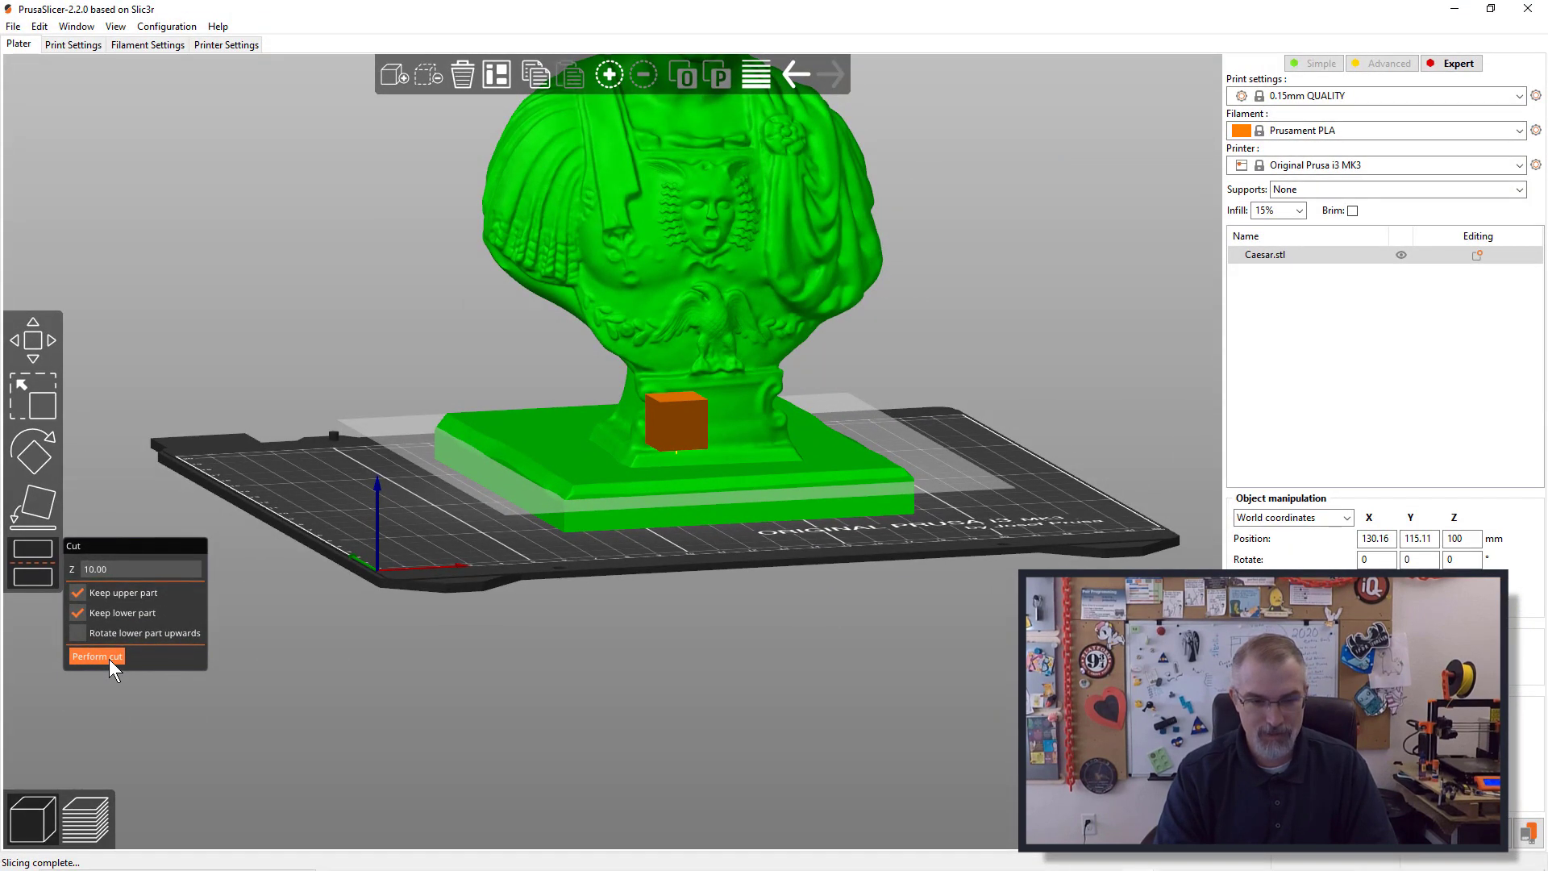
Step: Cut the bust at 10 mm into two parts and look over the pieces
left_click(109, 660)
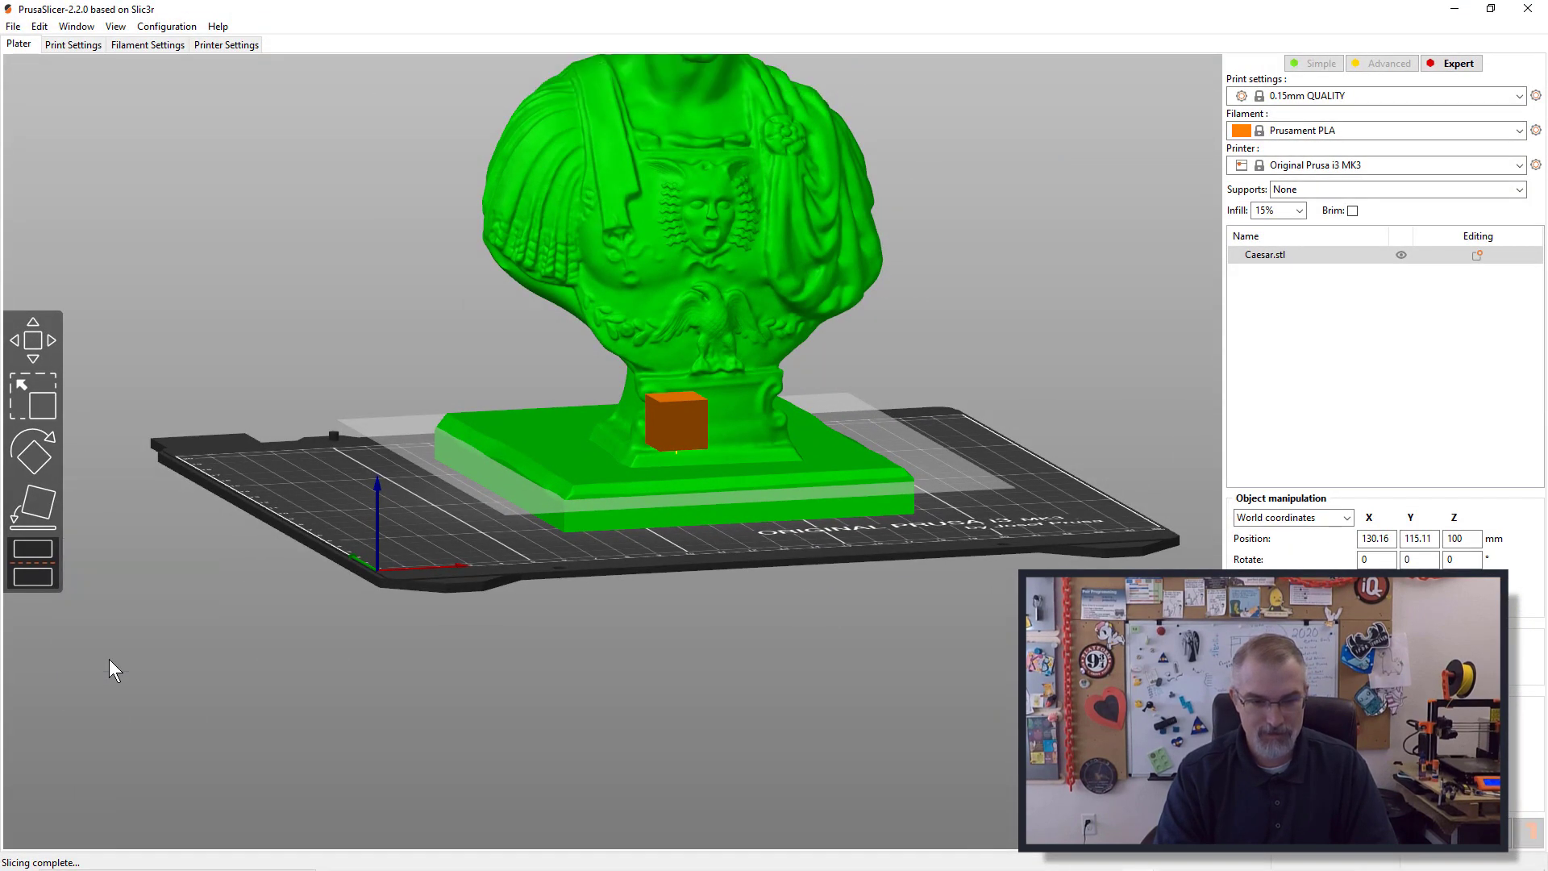
left_click_drag(946, 608, 932, 626)
scroll(371, 451, "up", 4)
left_click_drag(371, 452, 484, 415)
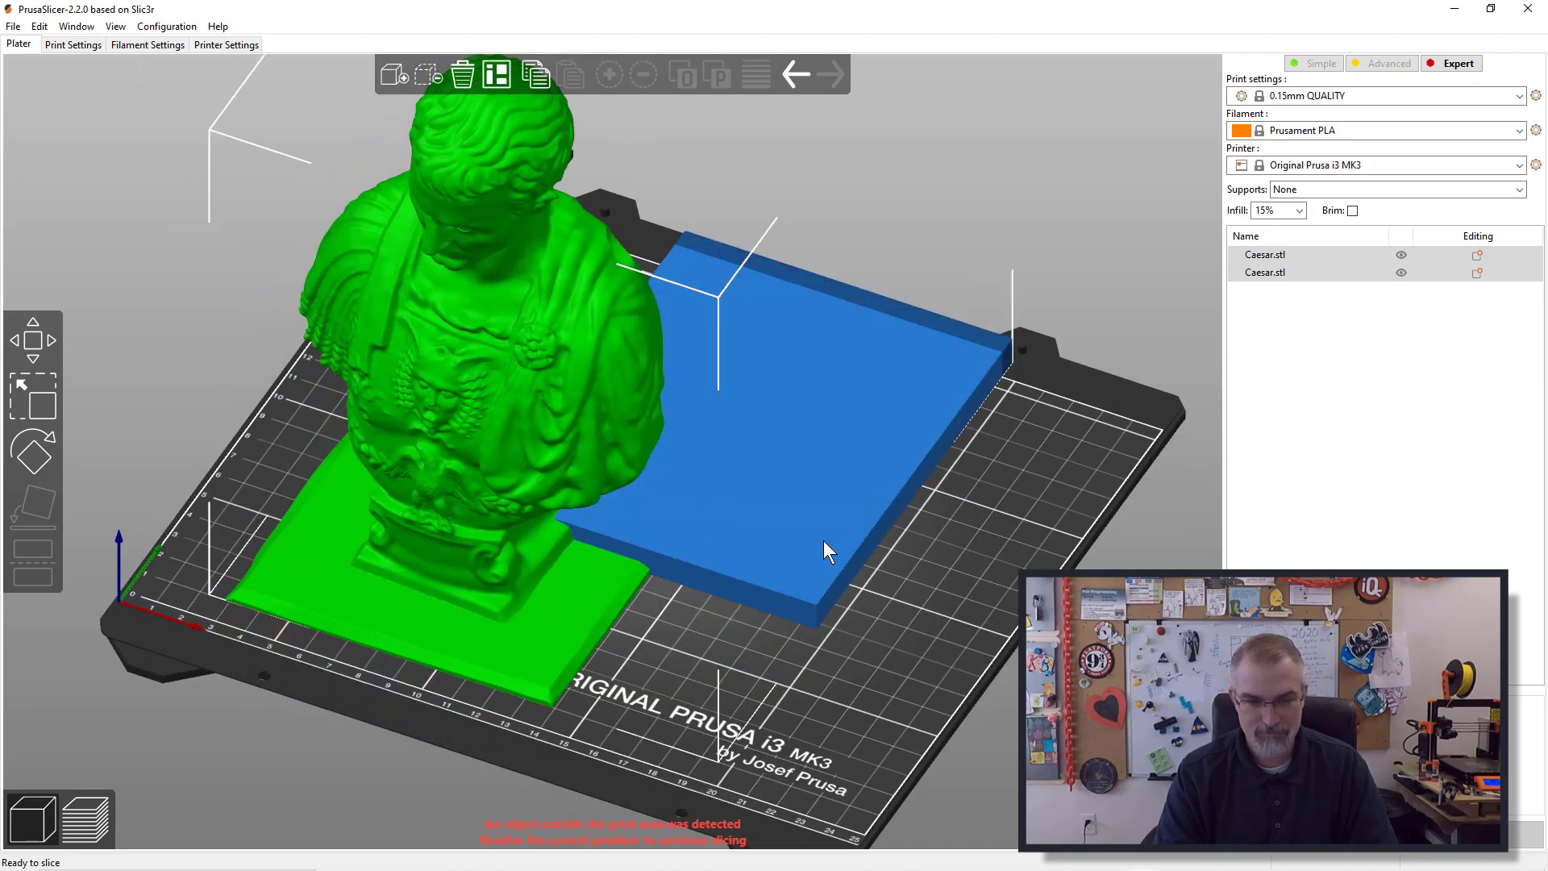
Step: Undo the split and recut at 10 mm, keeping only the upper part
key("ctrl")
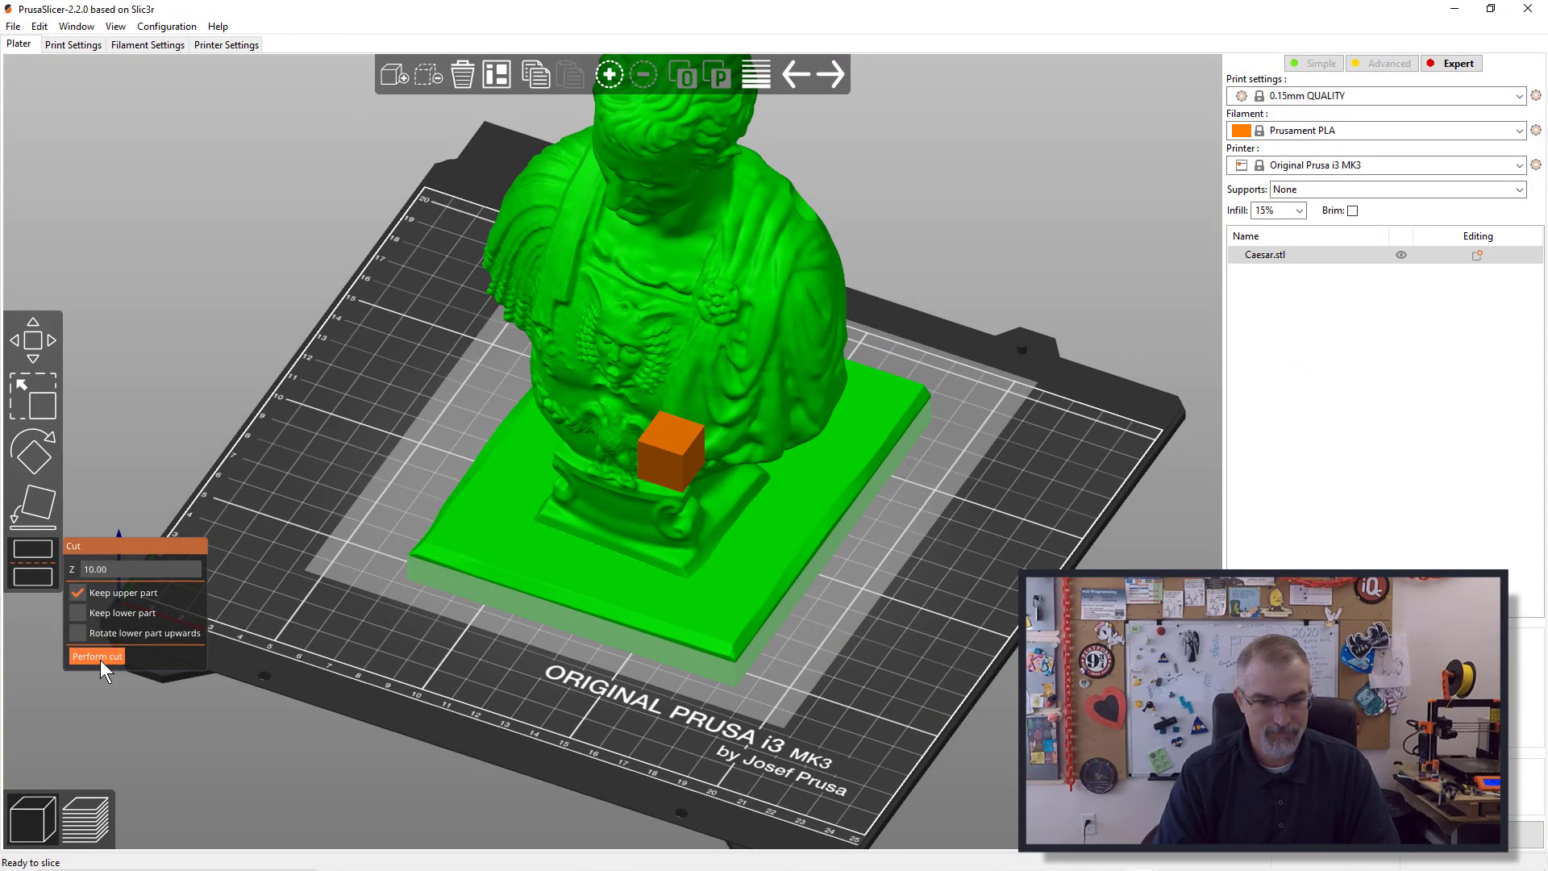
left_click(100, 659)
mouse_move(588, 675)
left_mouse_down()
mouse_move(599, 574)
mouse_move(578, 698)
left_mouse_up()
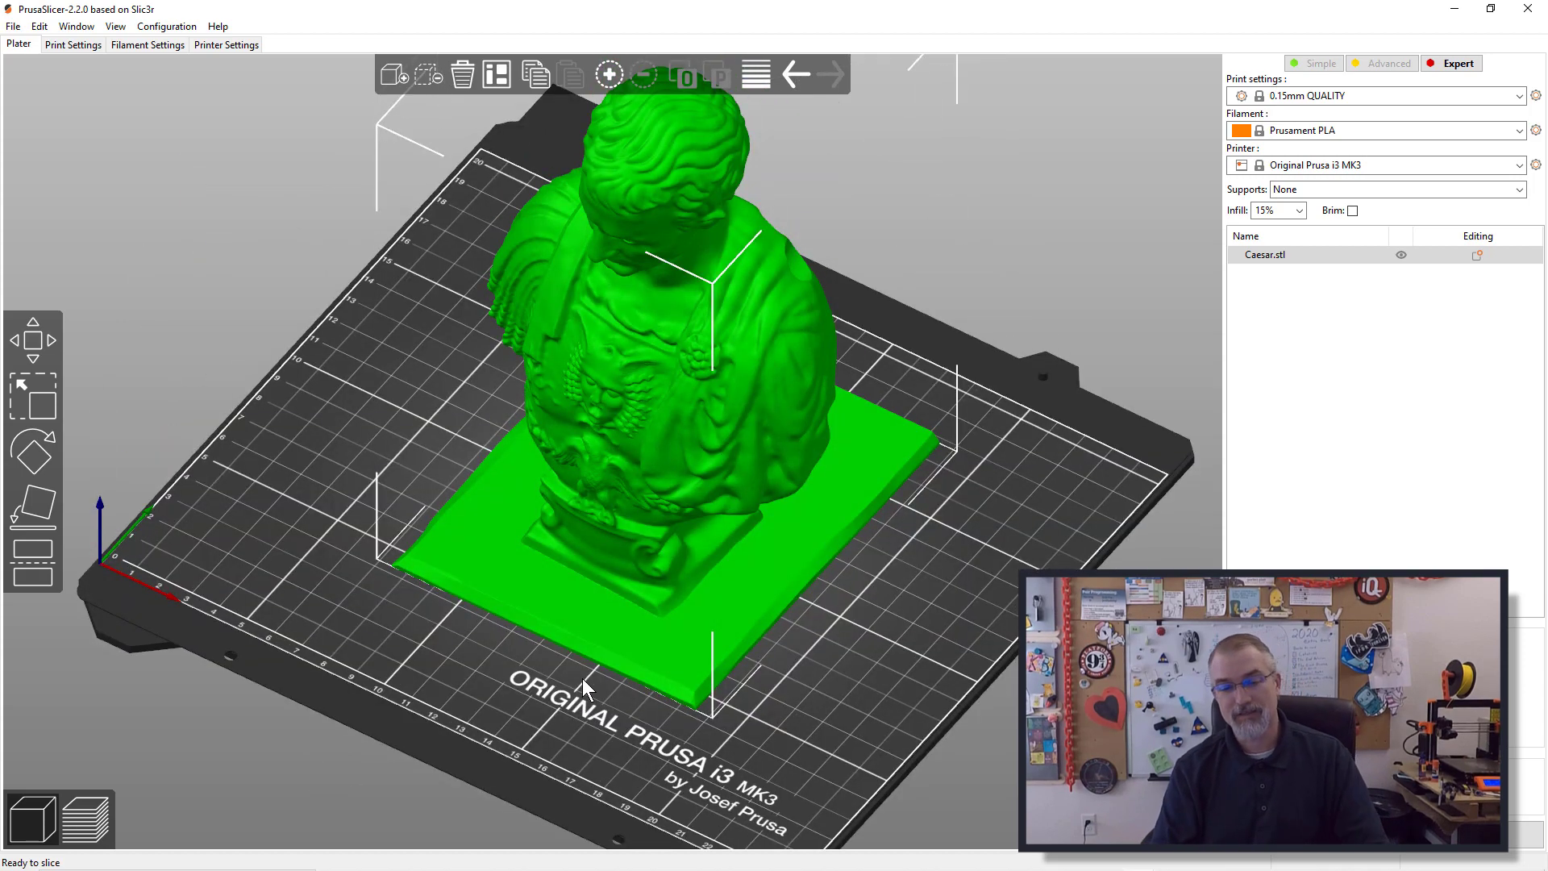
left_click_drag(579, 730, 583, 679)
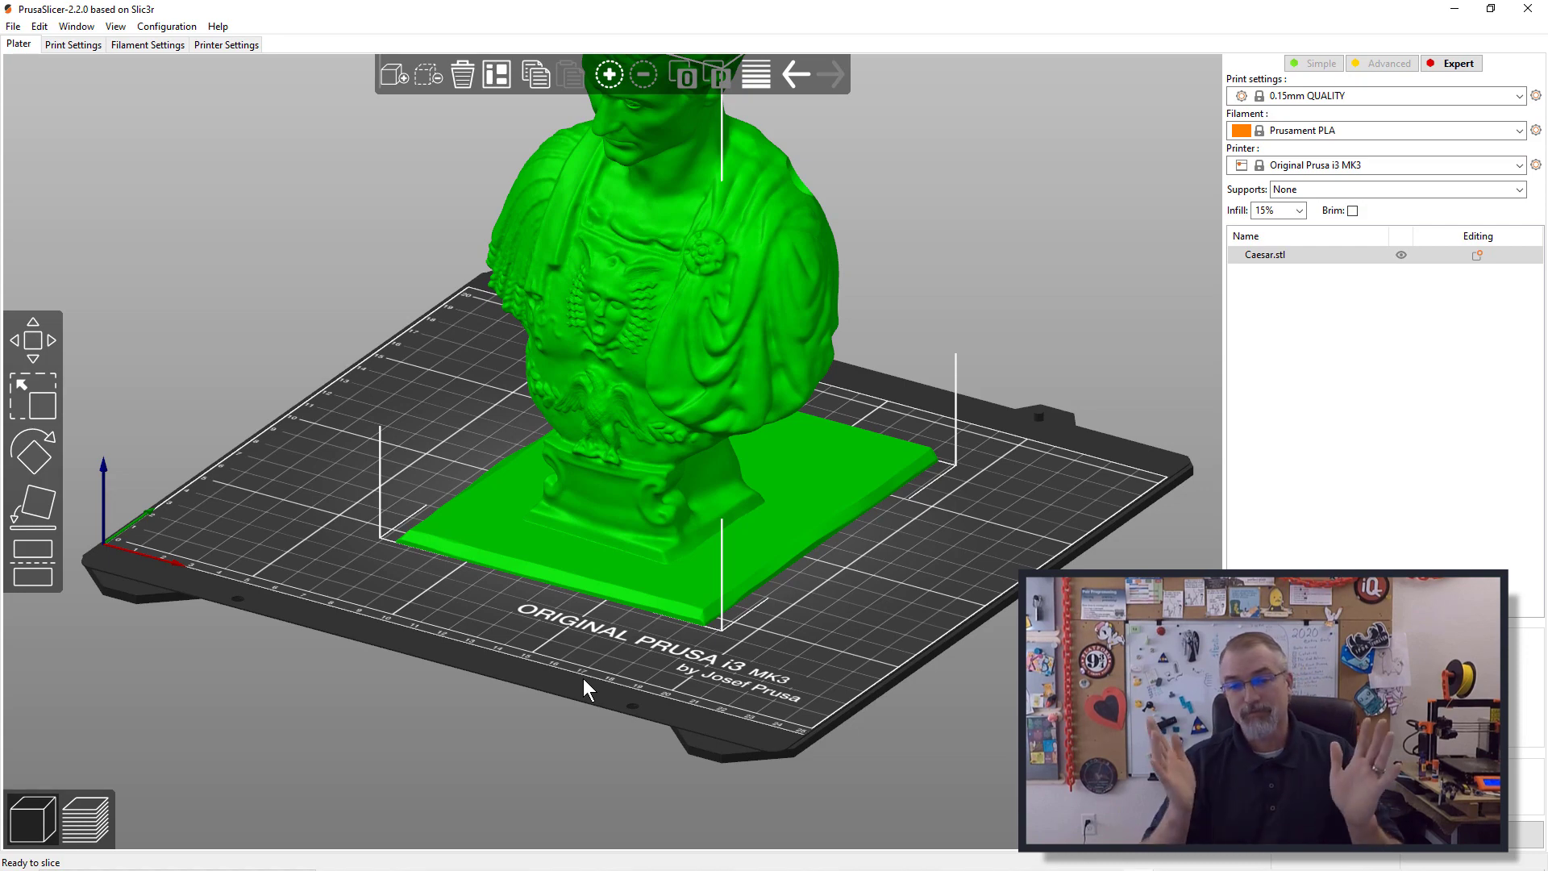
mouse_move(675, 686)
left_mouse_down()
mouse_move(554, 717)
mouse_move(682, 676)
left_mouse_up()
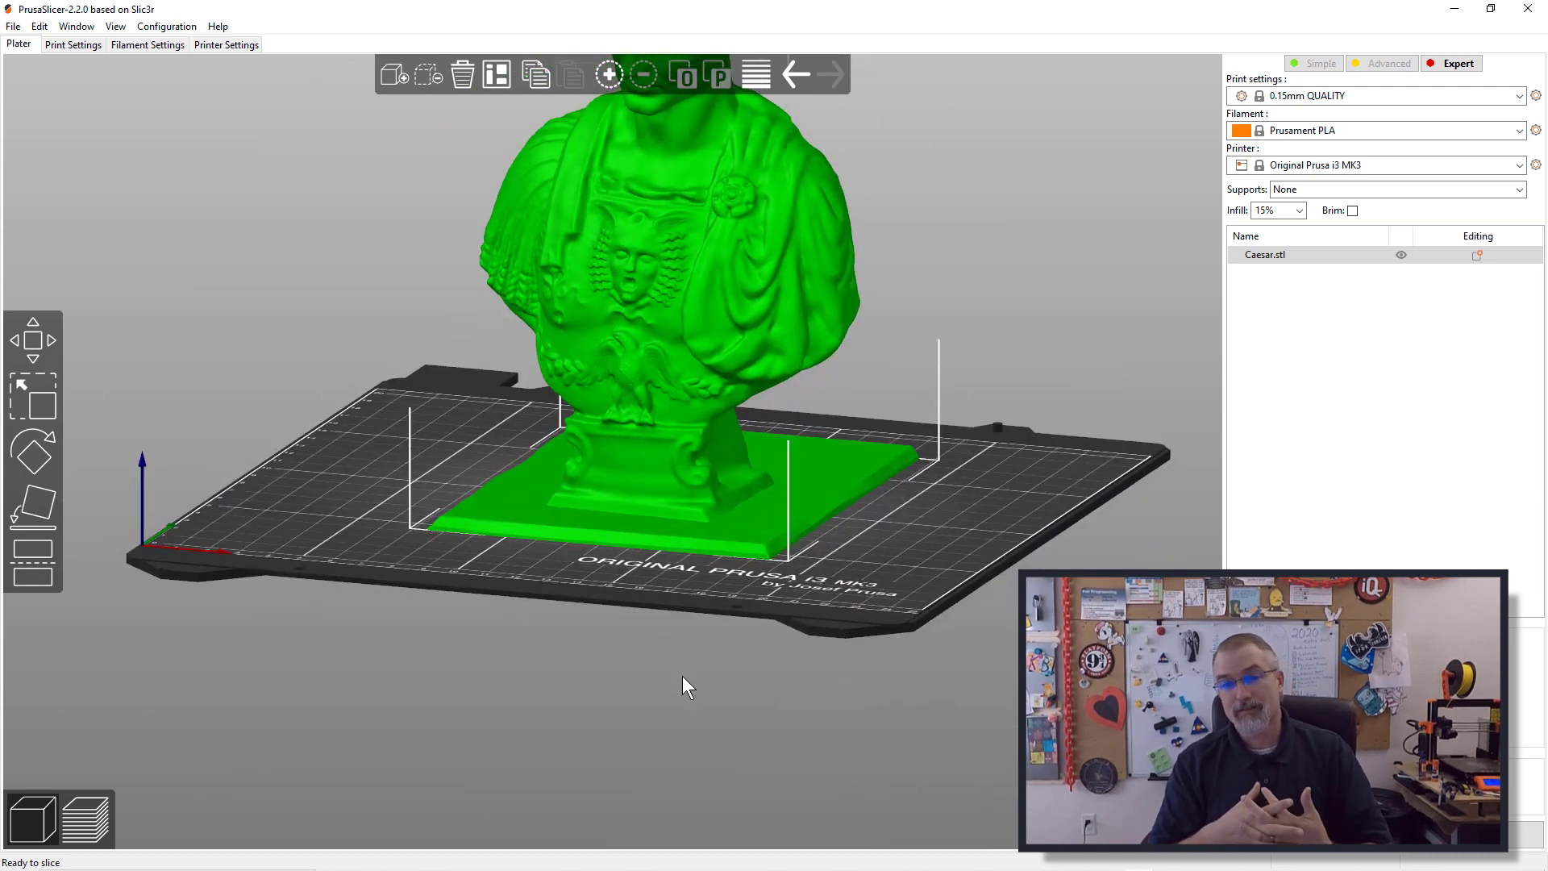